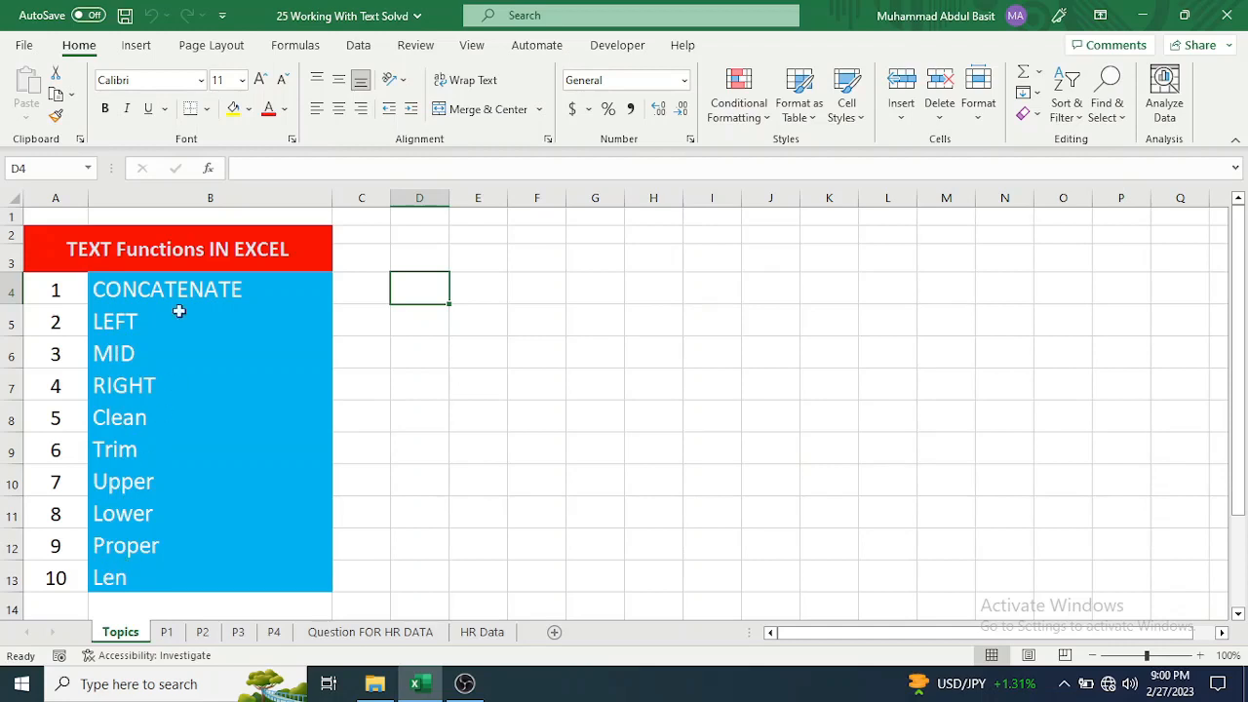
On sheet P1, enter the formula =CONCATENATE("Hello",A2) in the first Message cell, B2
click(176, 632)
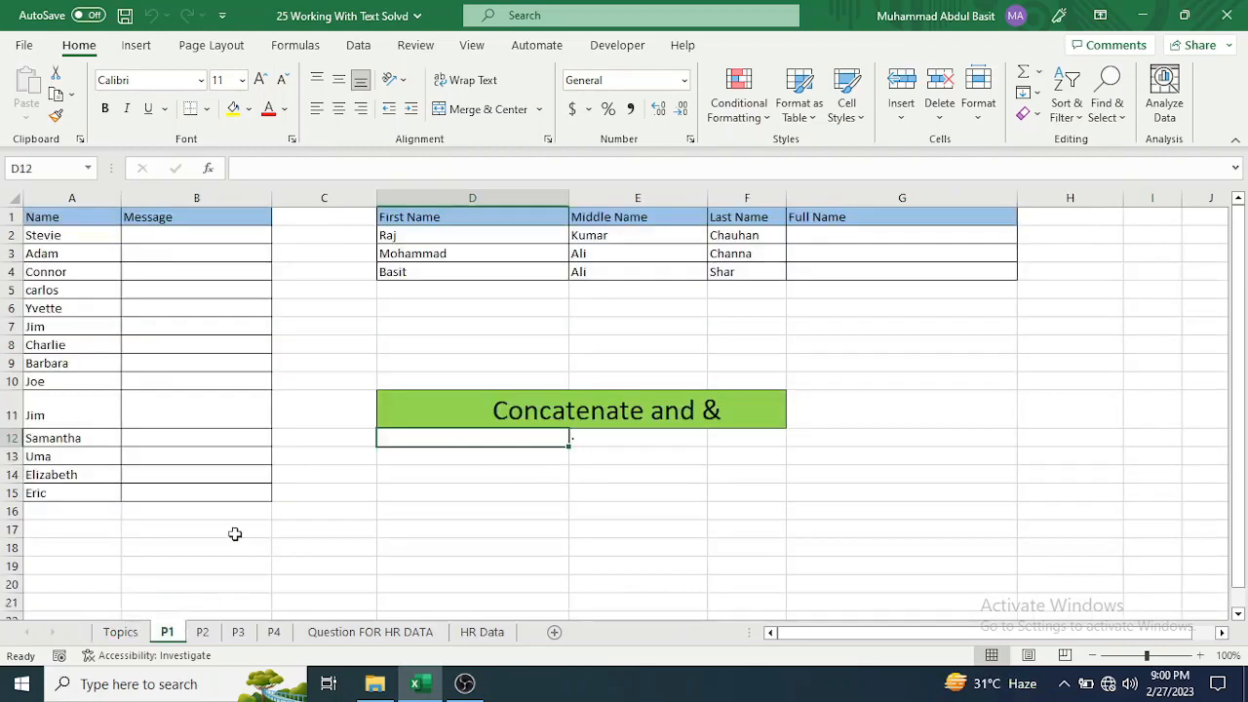
click(170, 235)
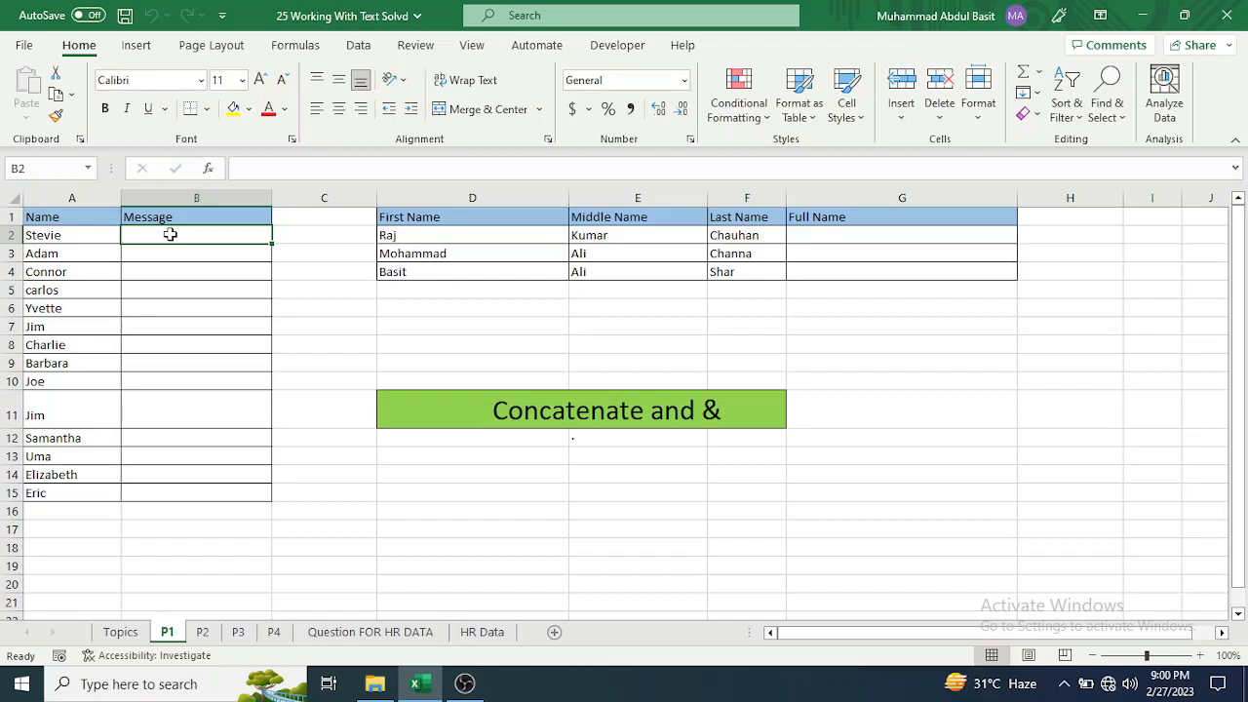
text(=)
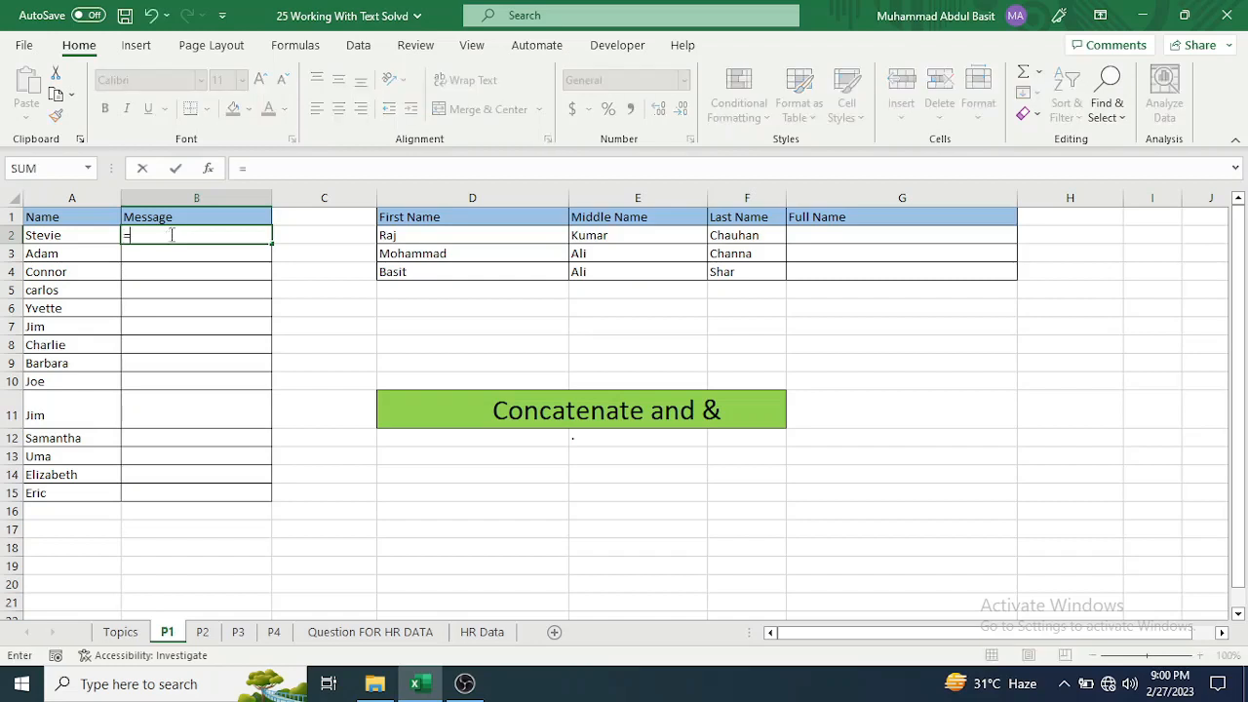
text(conc)
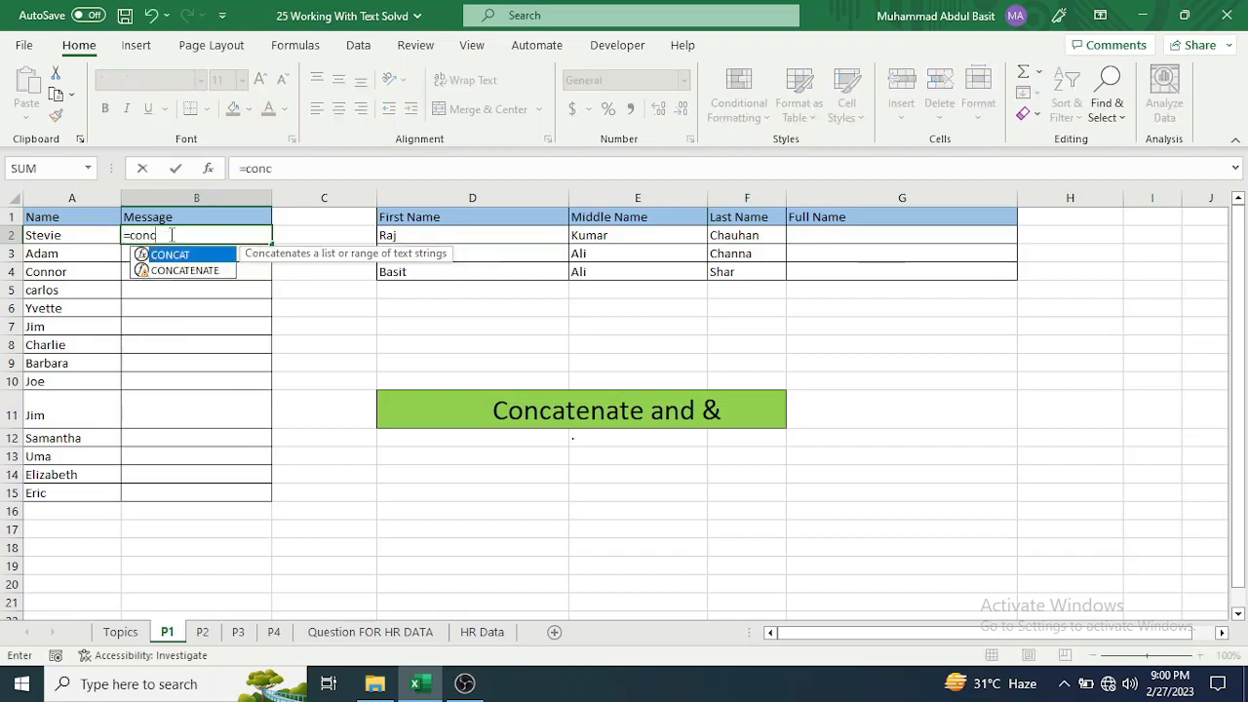
key(Down)
key(Up)
key(Down)
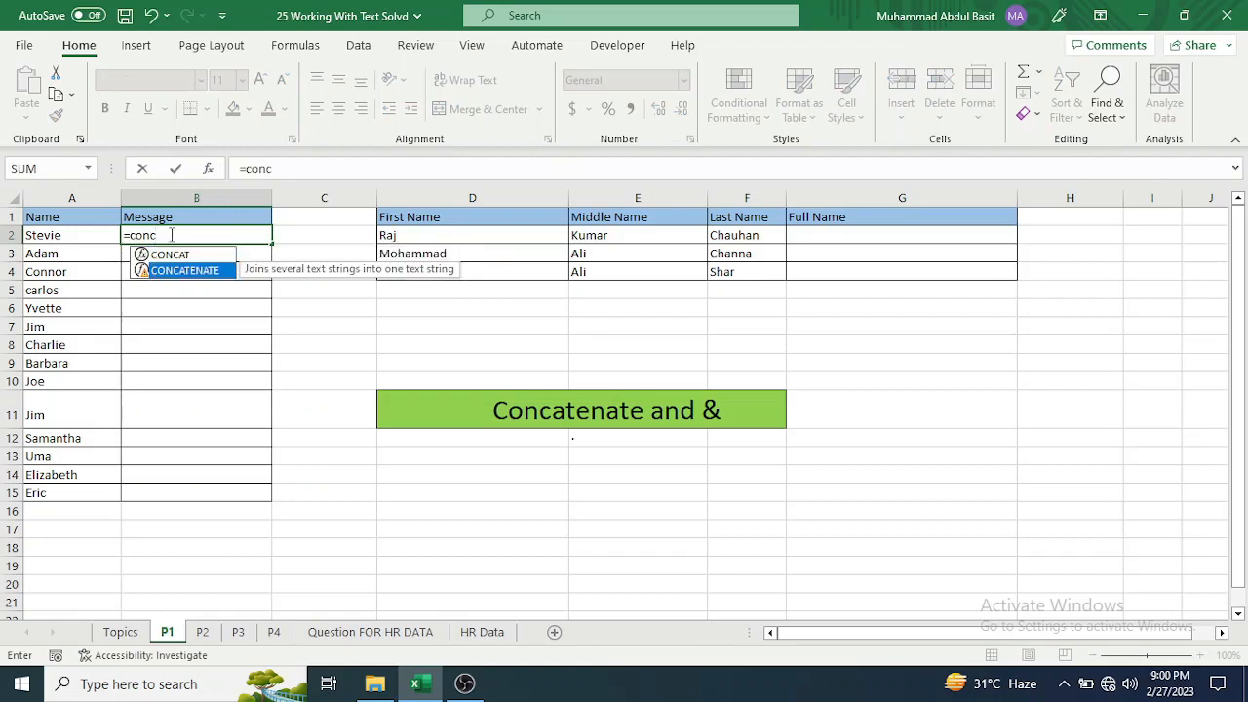
key(Tab)
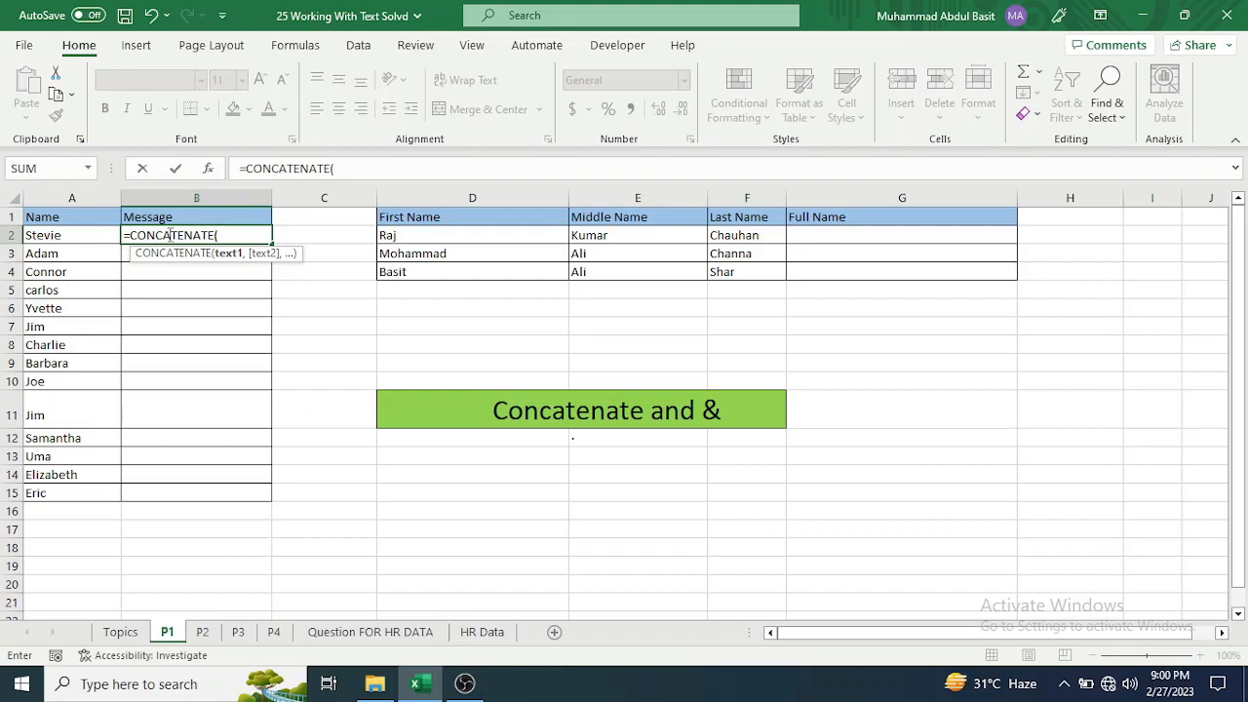
text("Hello",)
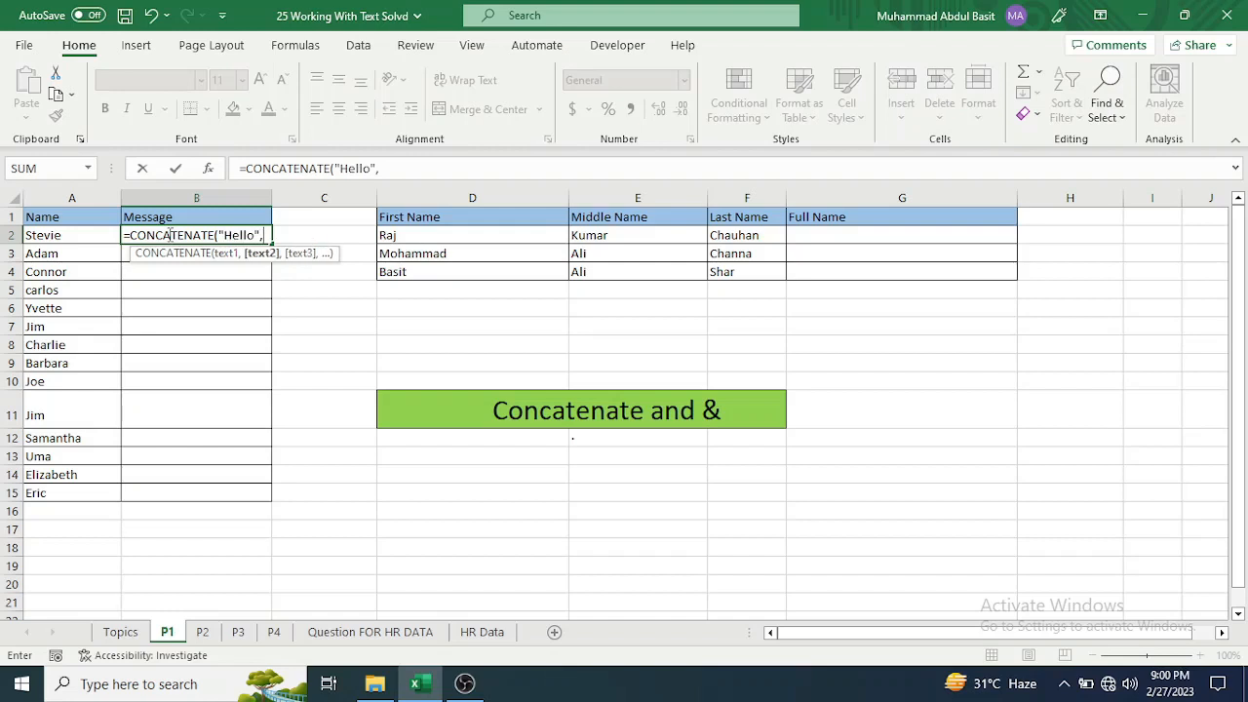
click(79, 235)
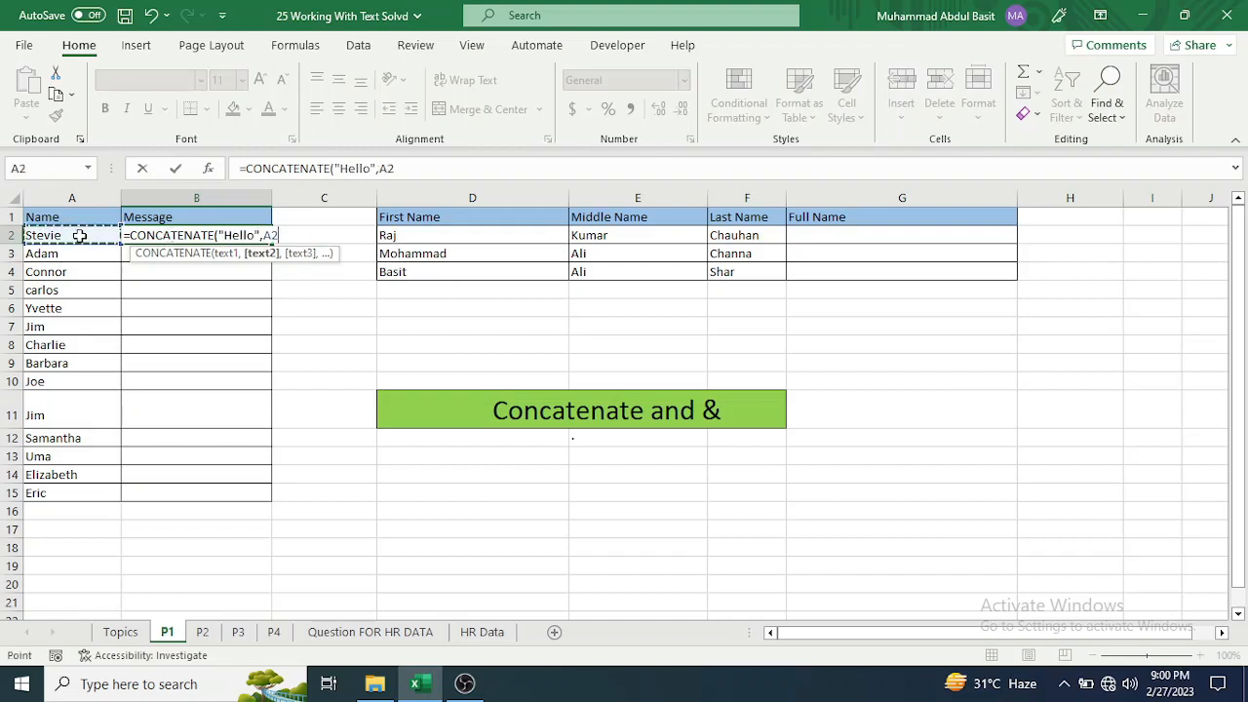
text())
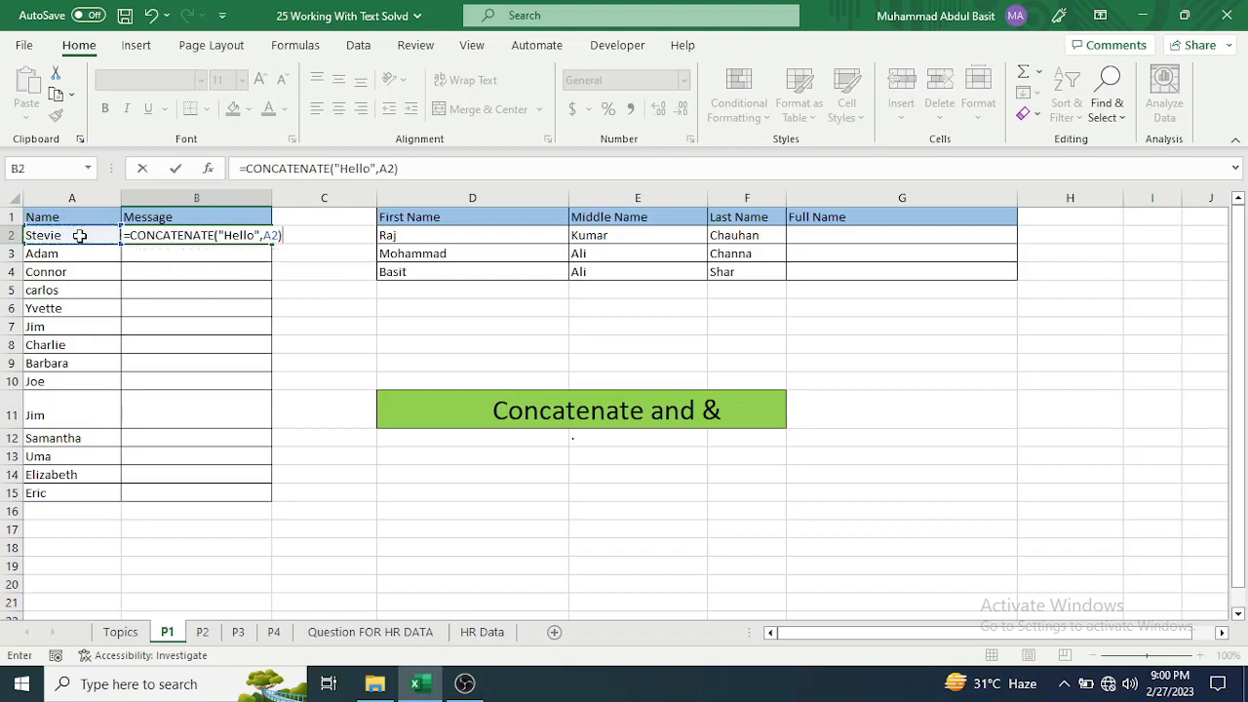
key(Return)
key(Up)
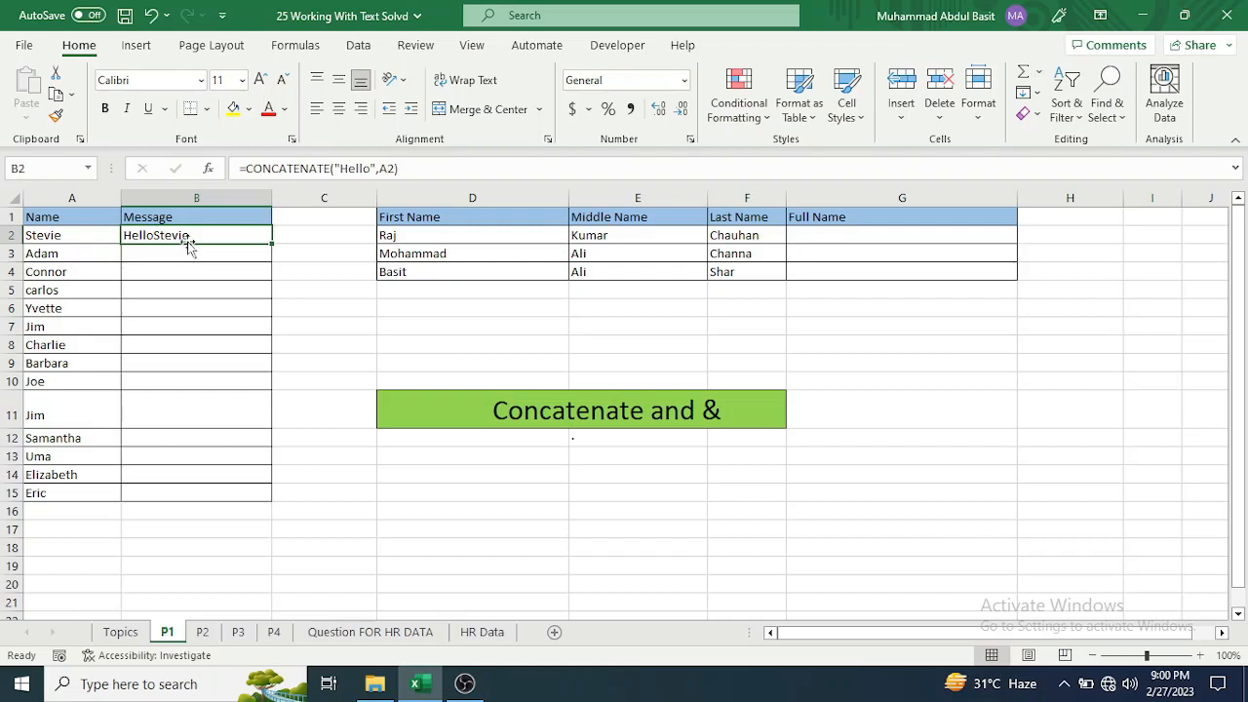
Add a space after Hello inside the B2 formula's text and fill the formula down to B15
double_click(226, 234)
click(255, 235)
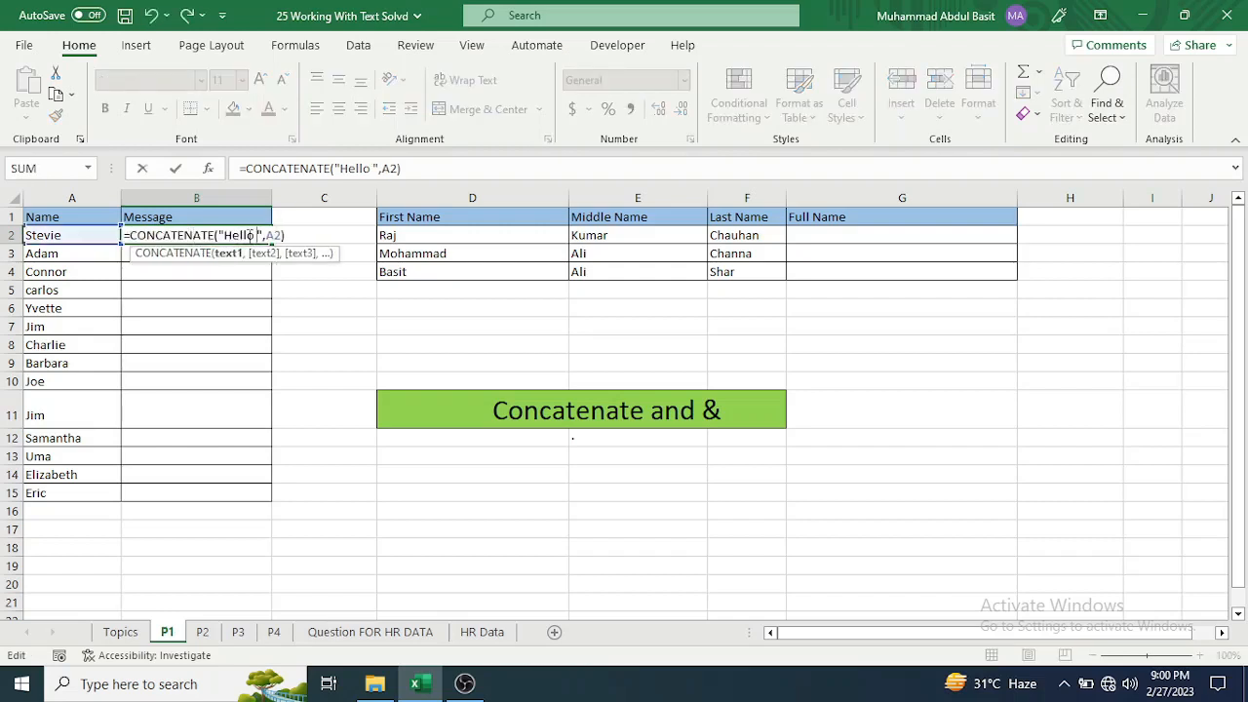
key(Return)
click(248, 235)
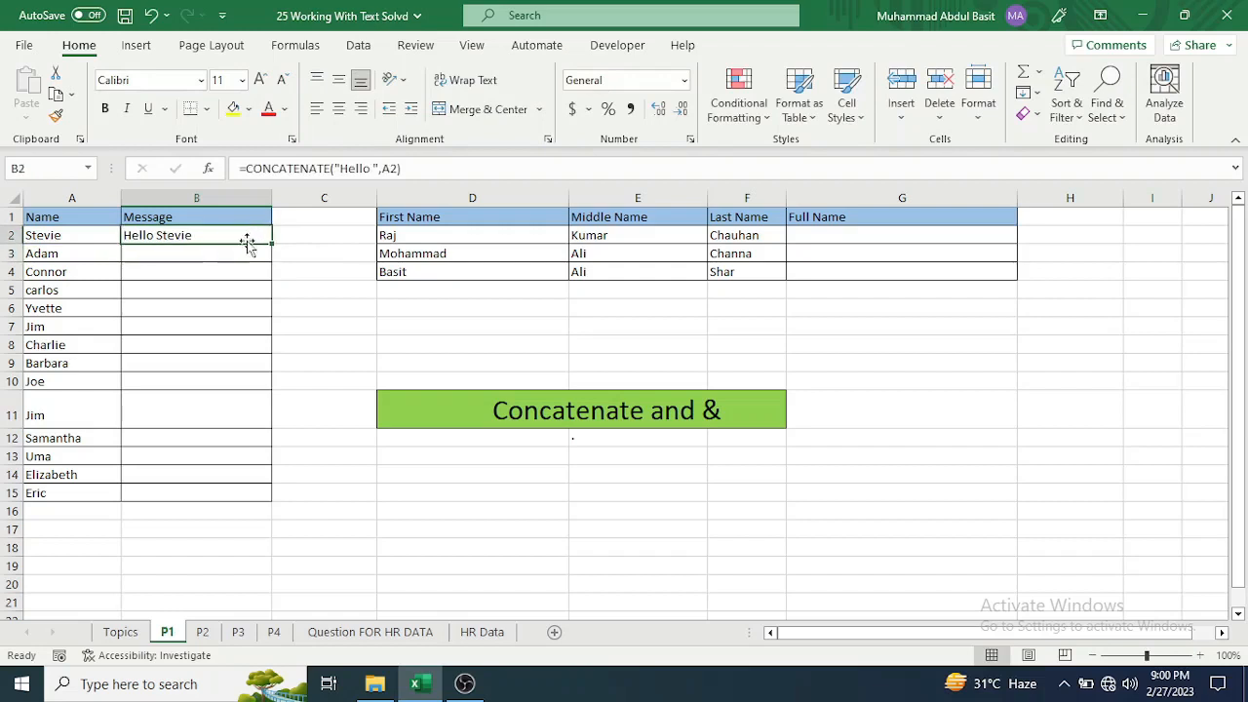
double_click(273, 246)
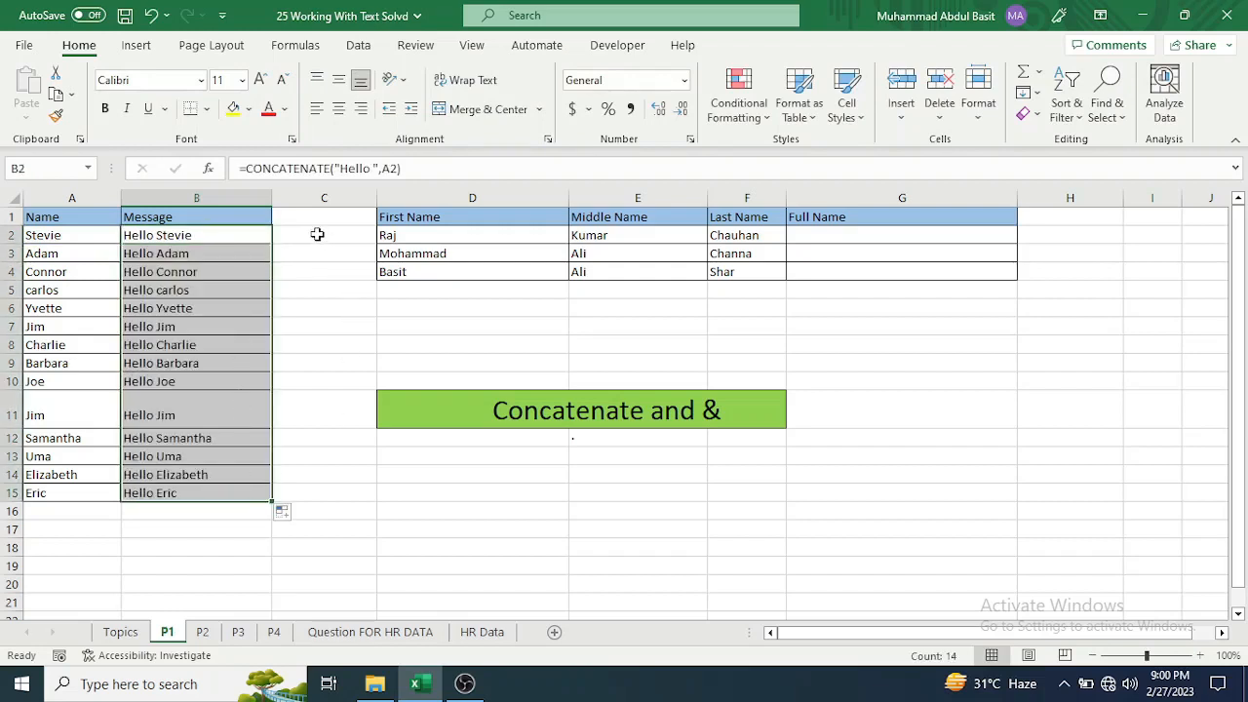
Enter ="Hello "&A2 in C2 to build the greeting with the ampersand, and fill it down to C15
click(316, 229)
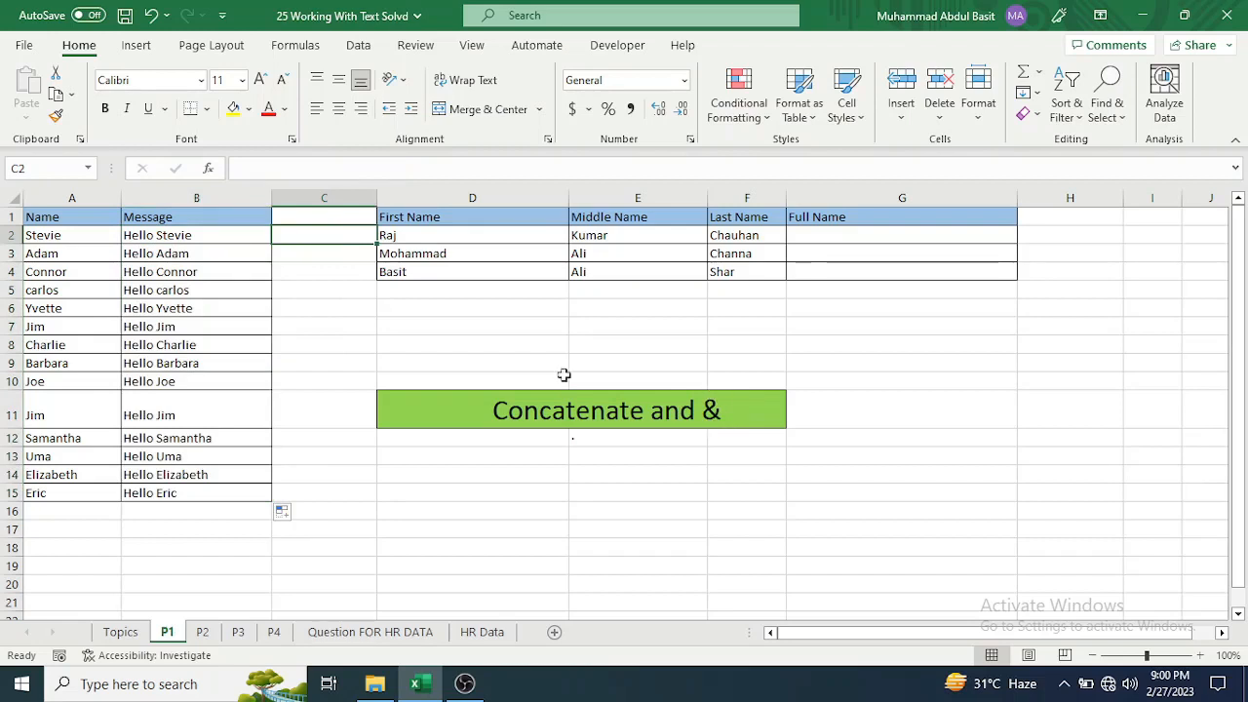
text(=)
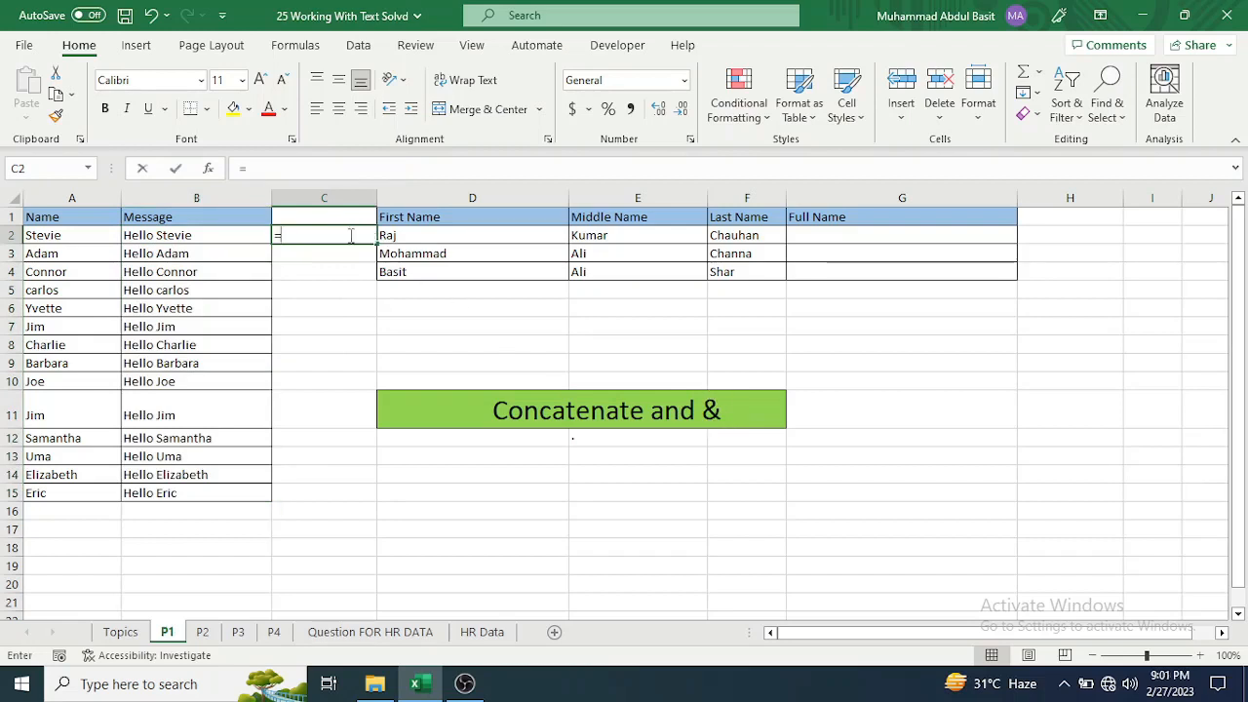
text("Hello )
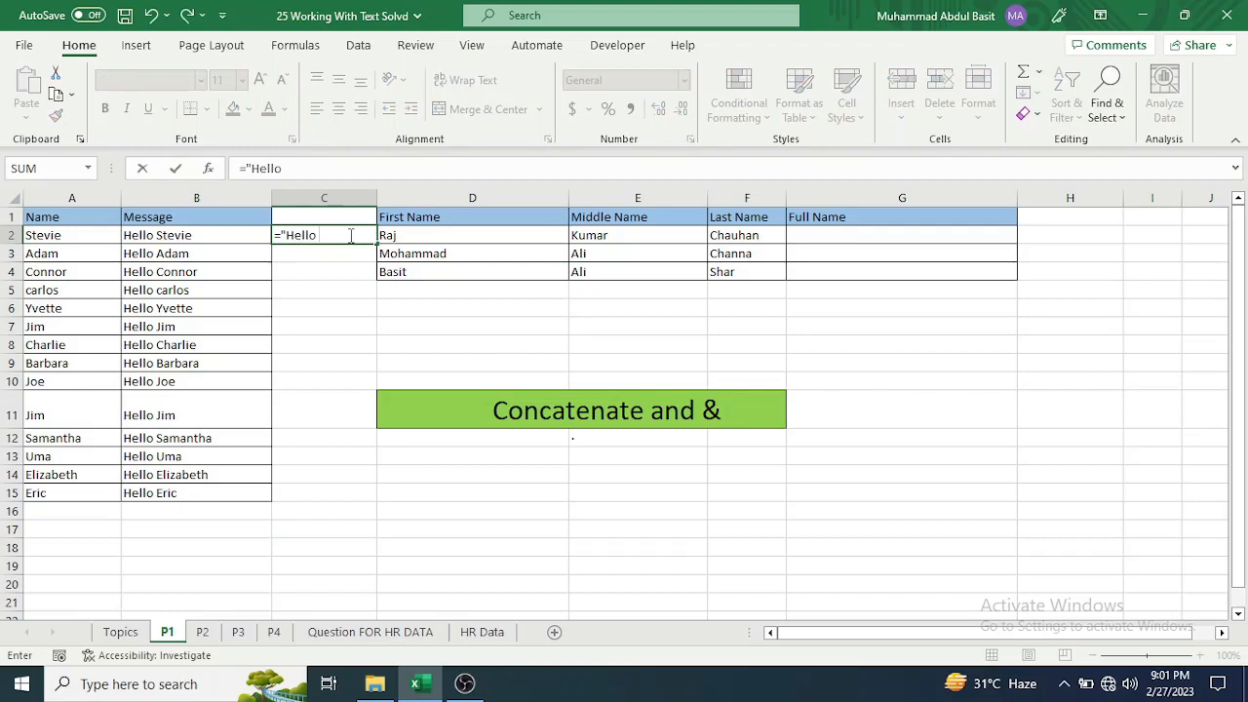
text("&)
click(73, 234)
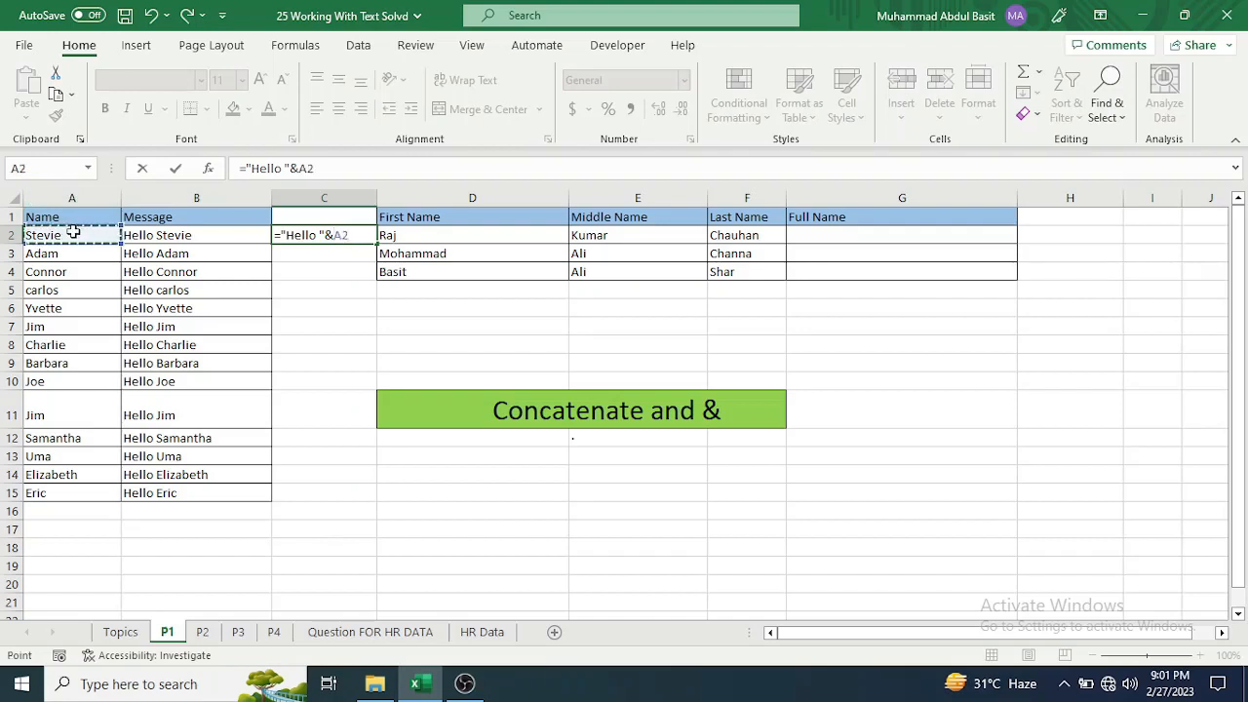
key(Return)
key(Up)
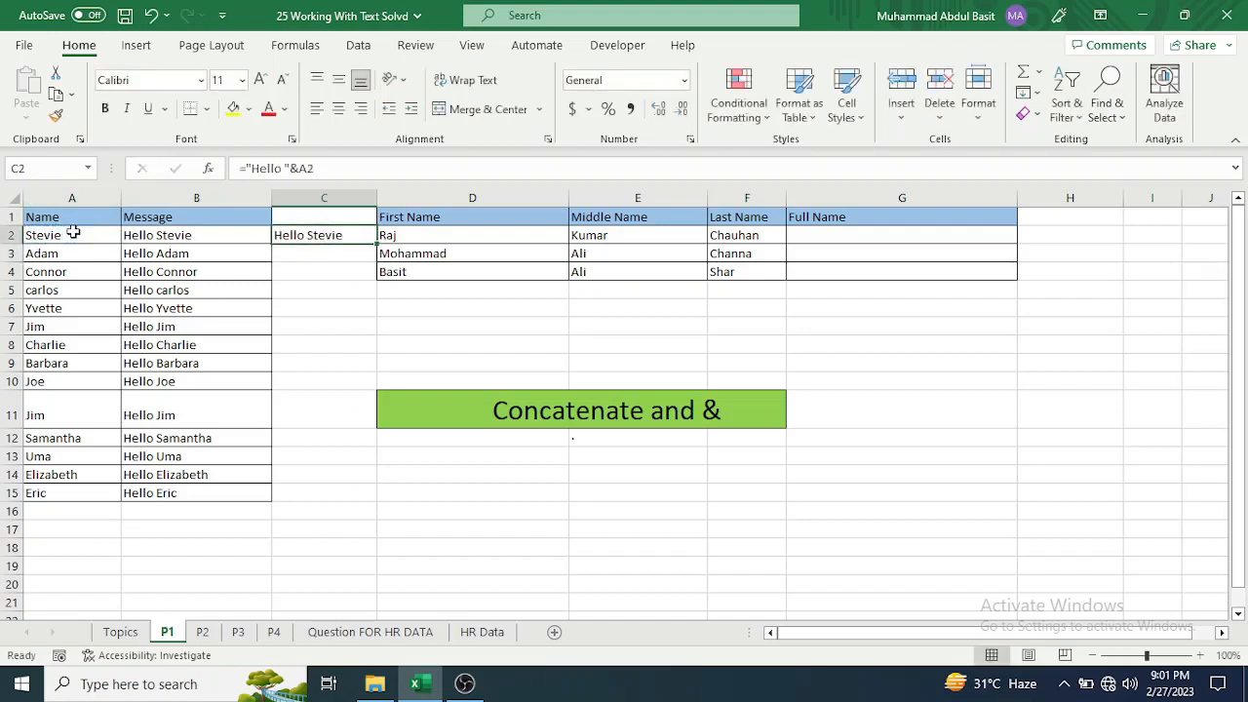
double_click(373, 251)
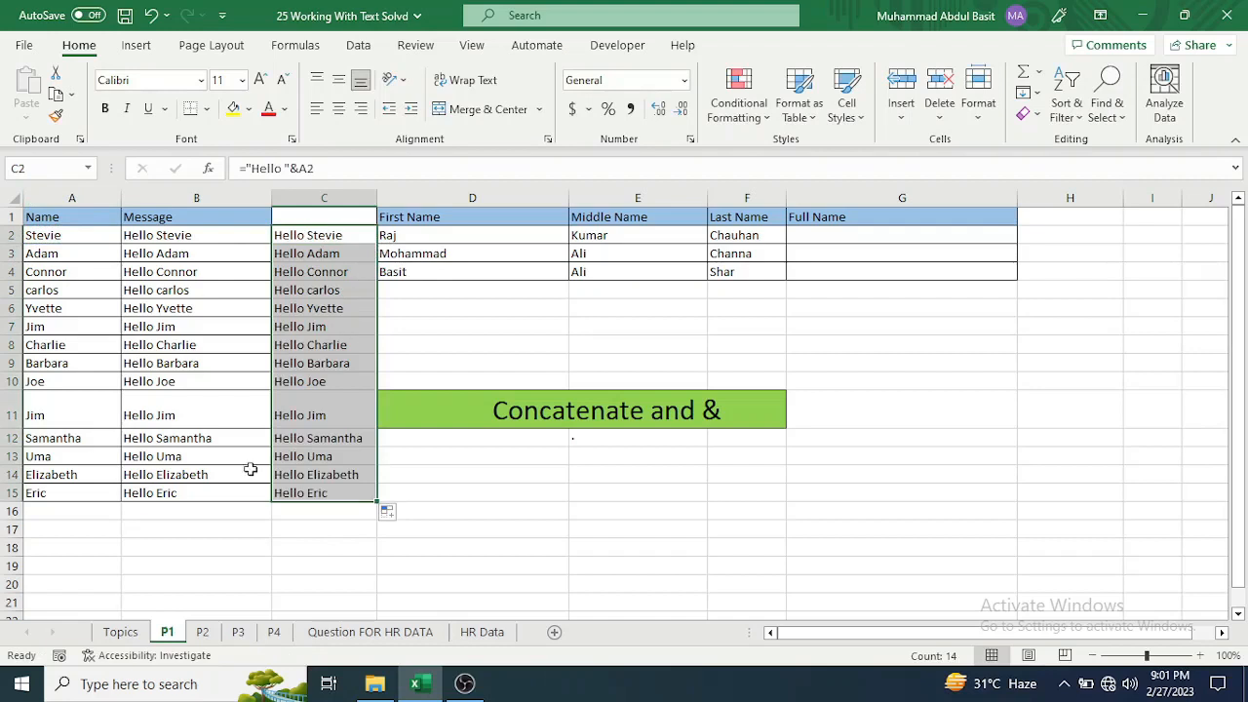
Enter =CONCAT(D2,E2,F2) in G2 to join the first, middle and last name
click(868, 231)
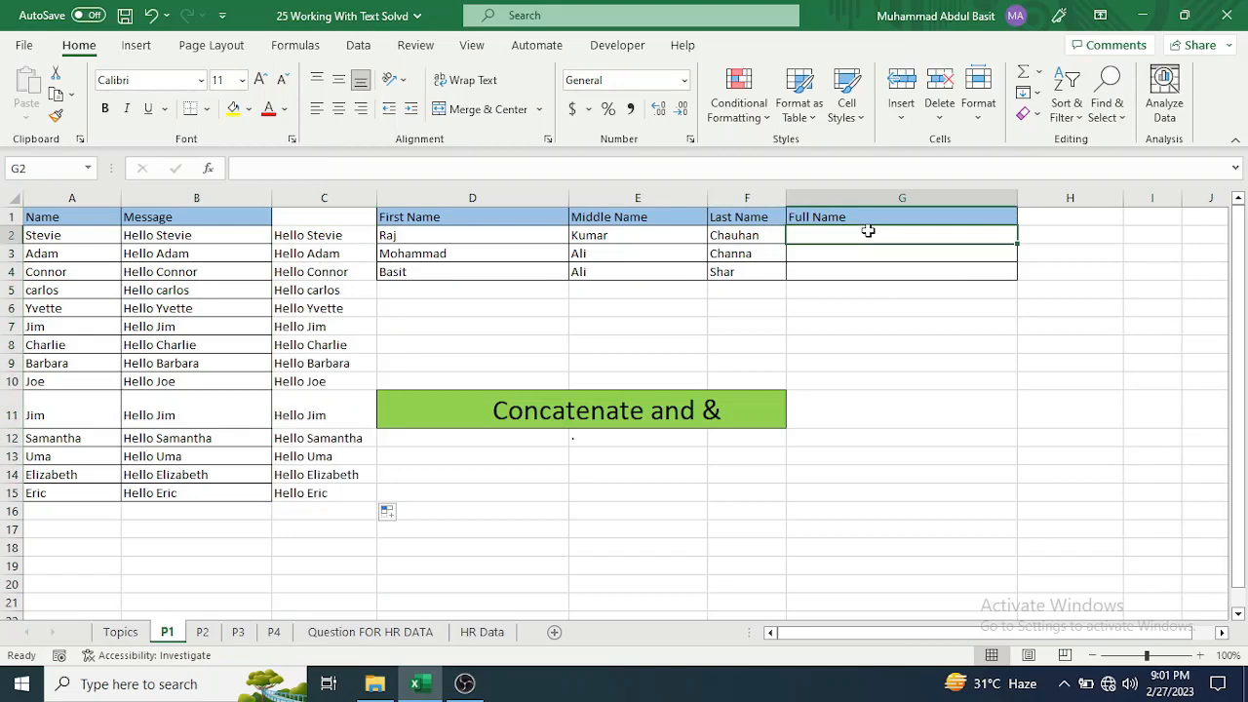
text(=)
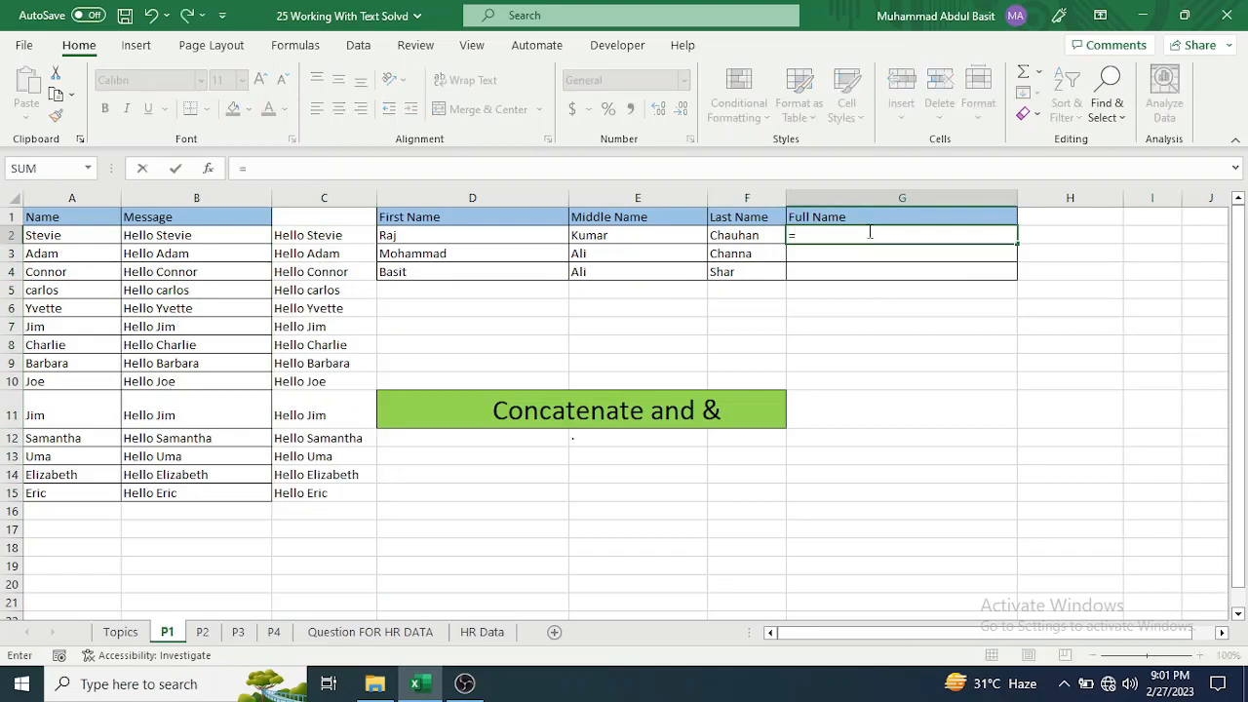
text(con)
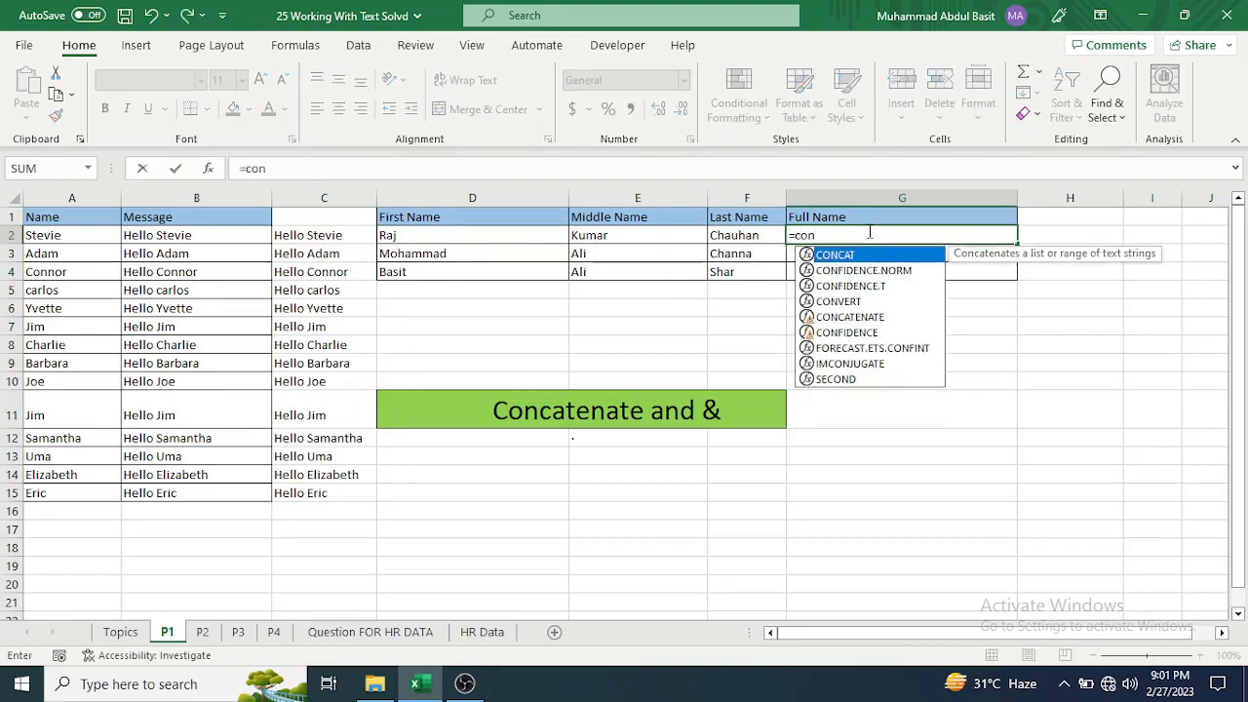
key(Tab)
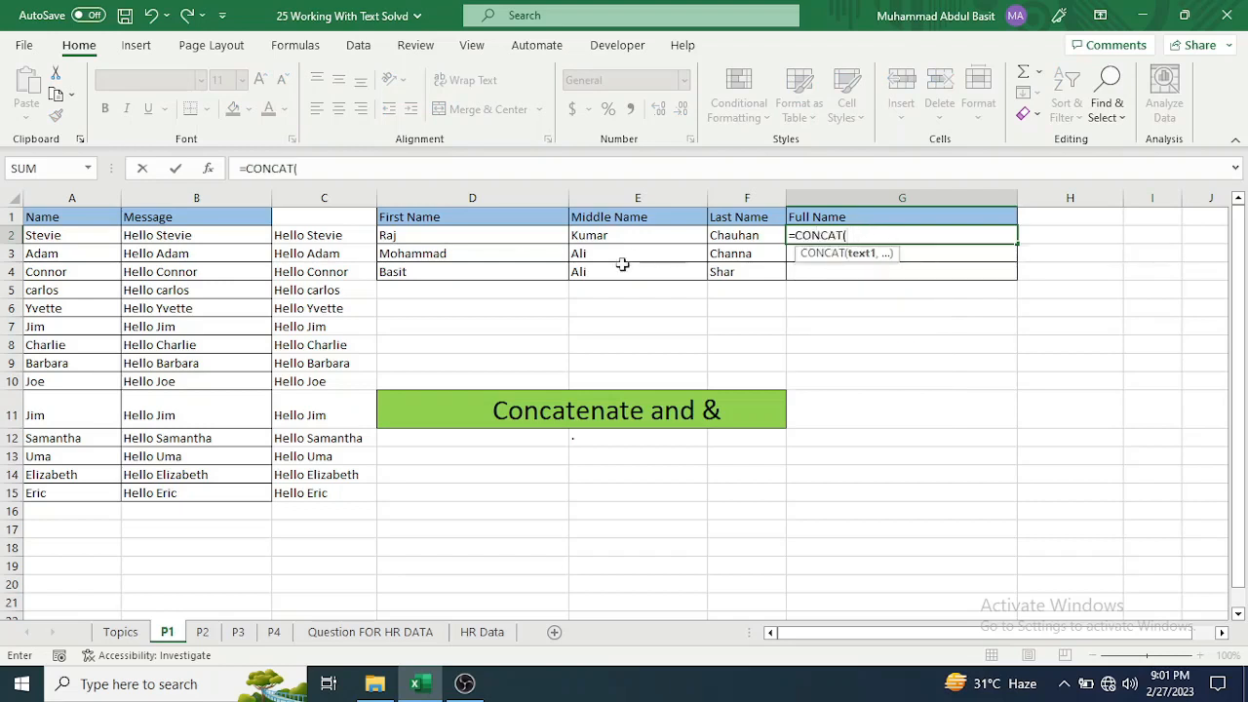
click(457, 235)
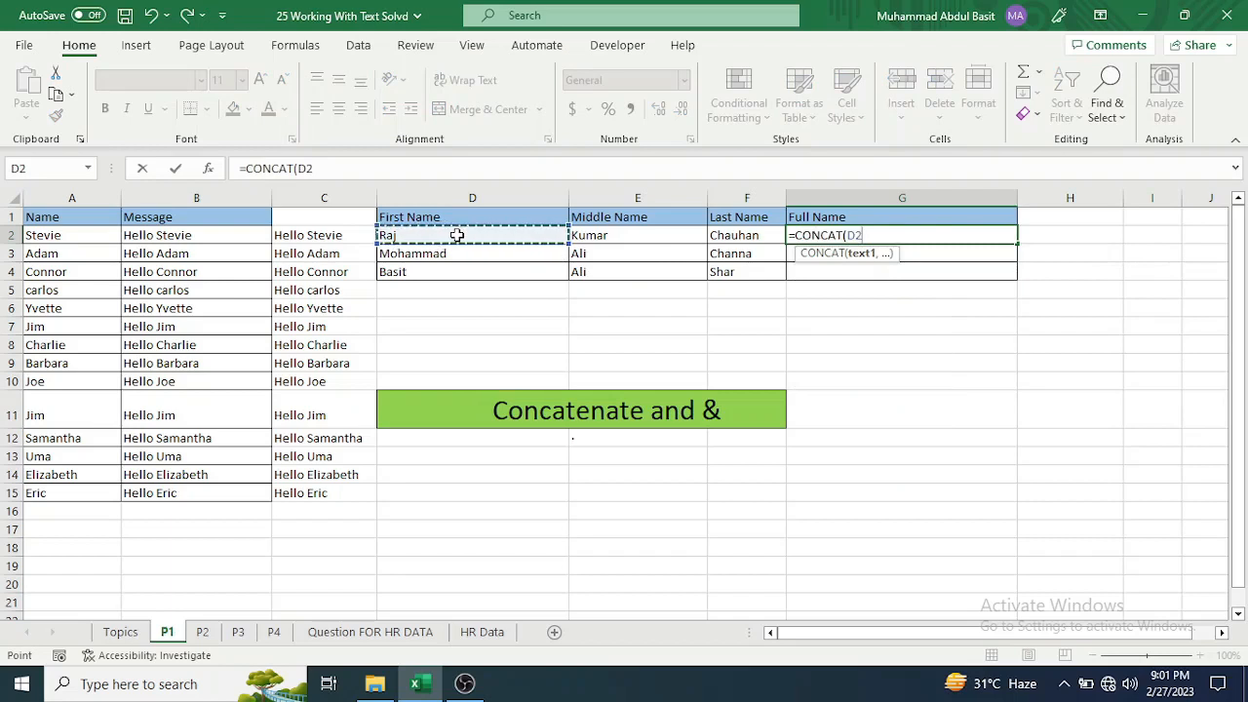
text(,)
click(638, 236)
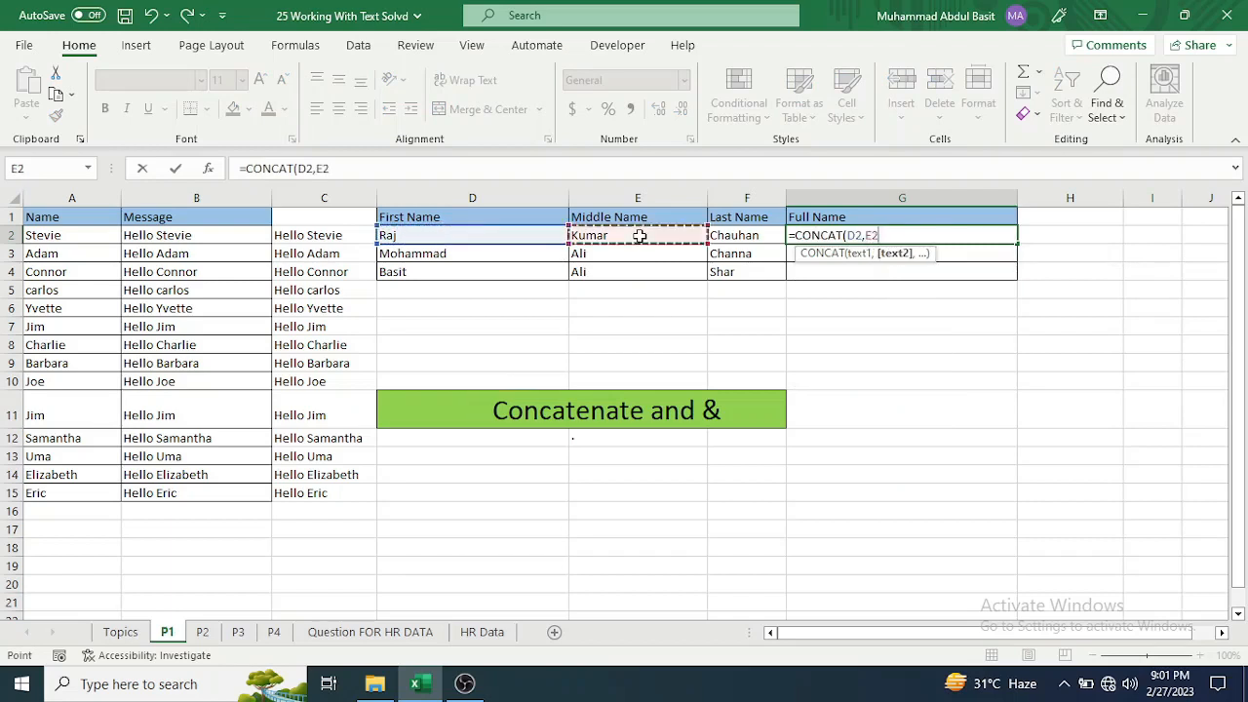
text(,)
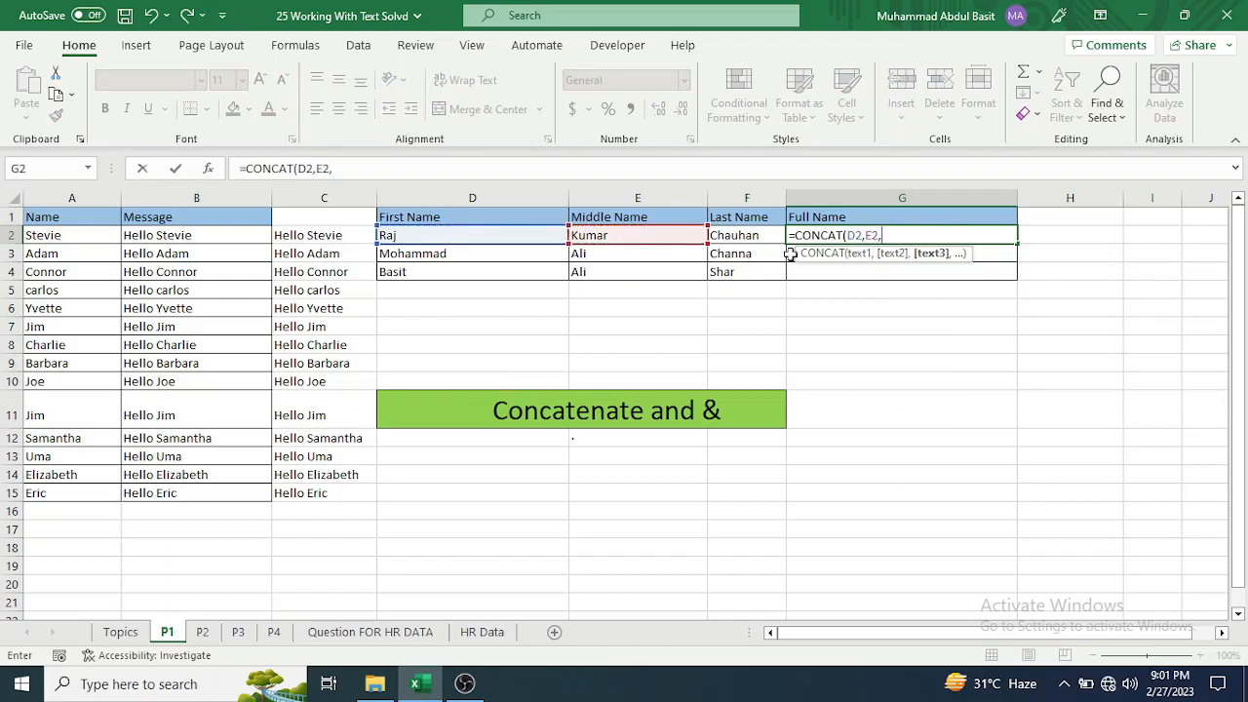
click(767, 235)
text())
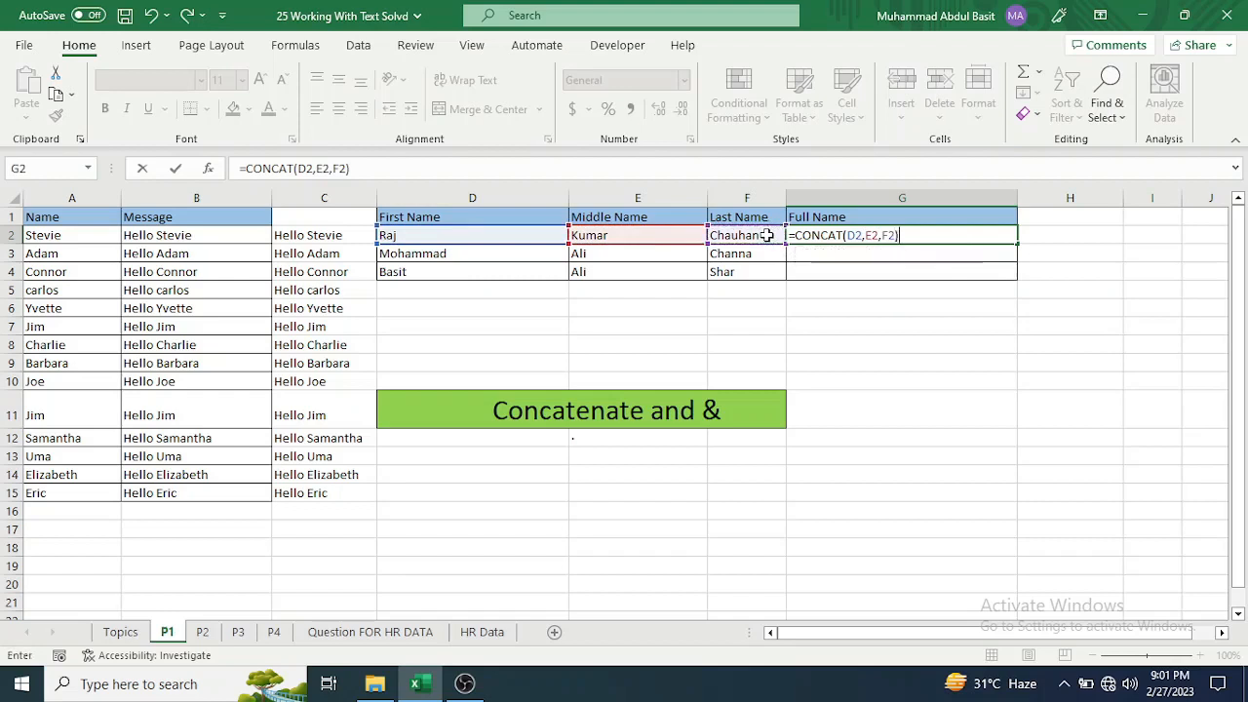
key(Return)
key(Up)
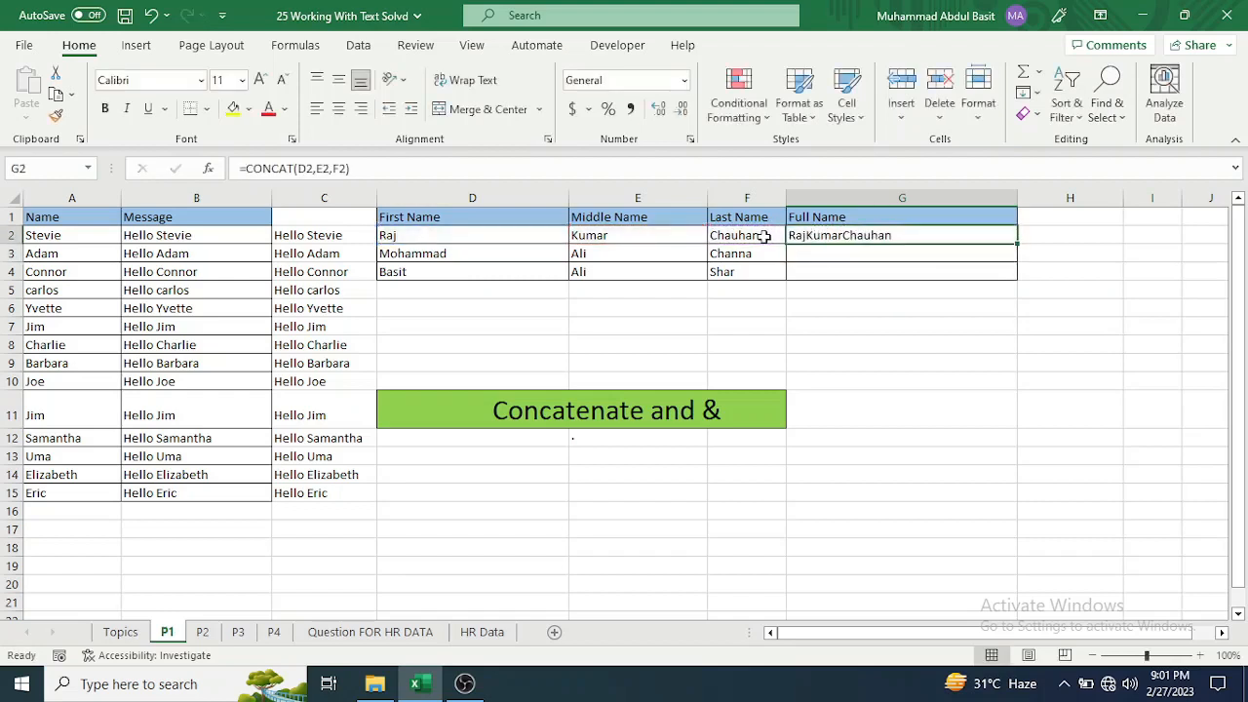
Add spaces between the names in the G2 Full Name formula so it reads =CONCAT(D2," ",E2," ",F2)
double_click(855, 236)
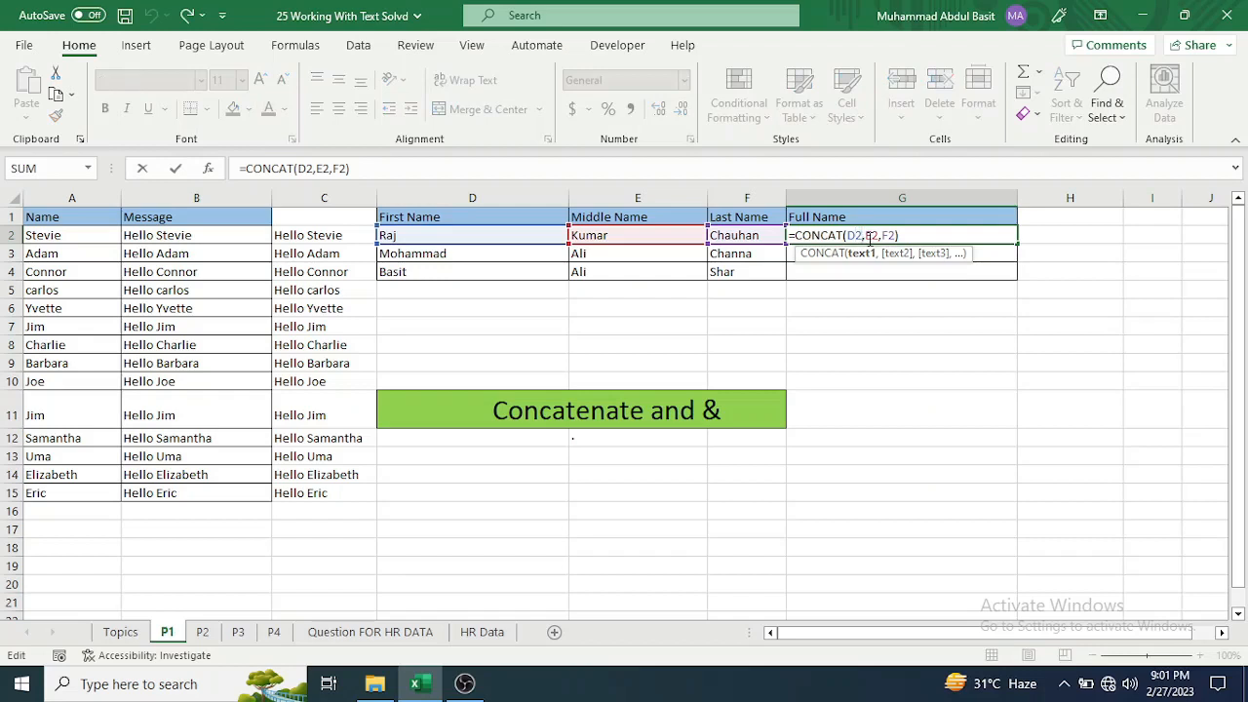
text(" ")
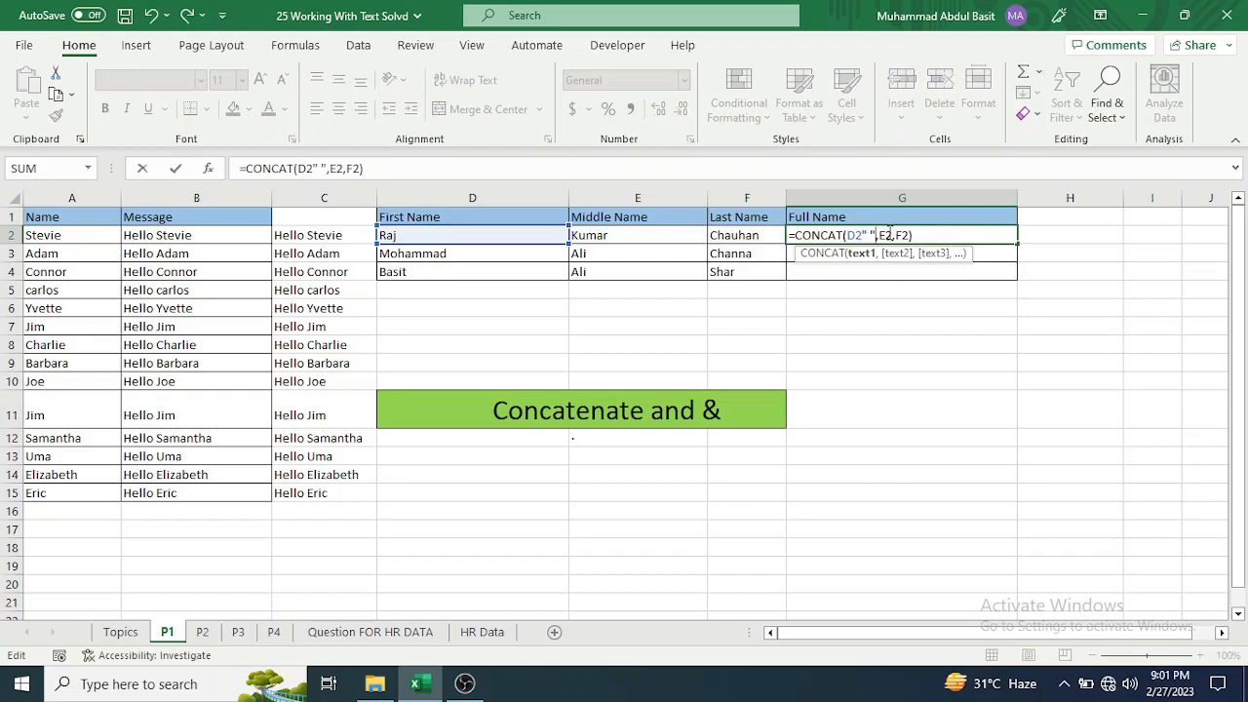
click(895, 235)
text(,"")
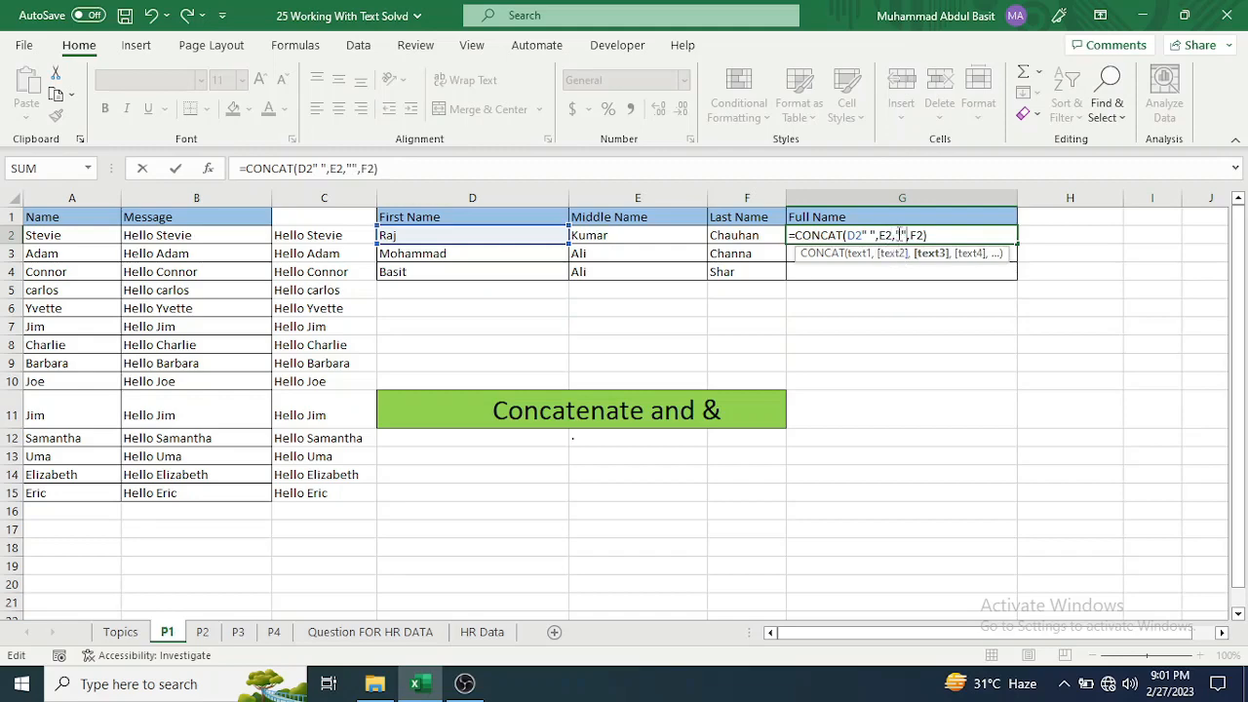
click(903, 235)
click(966, 235)
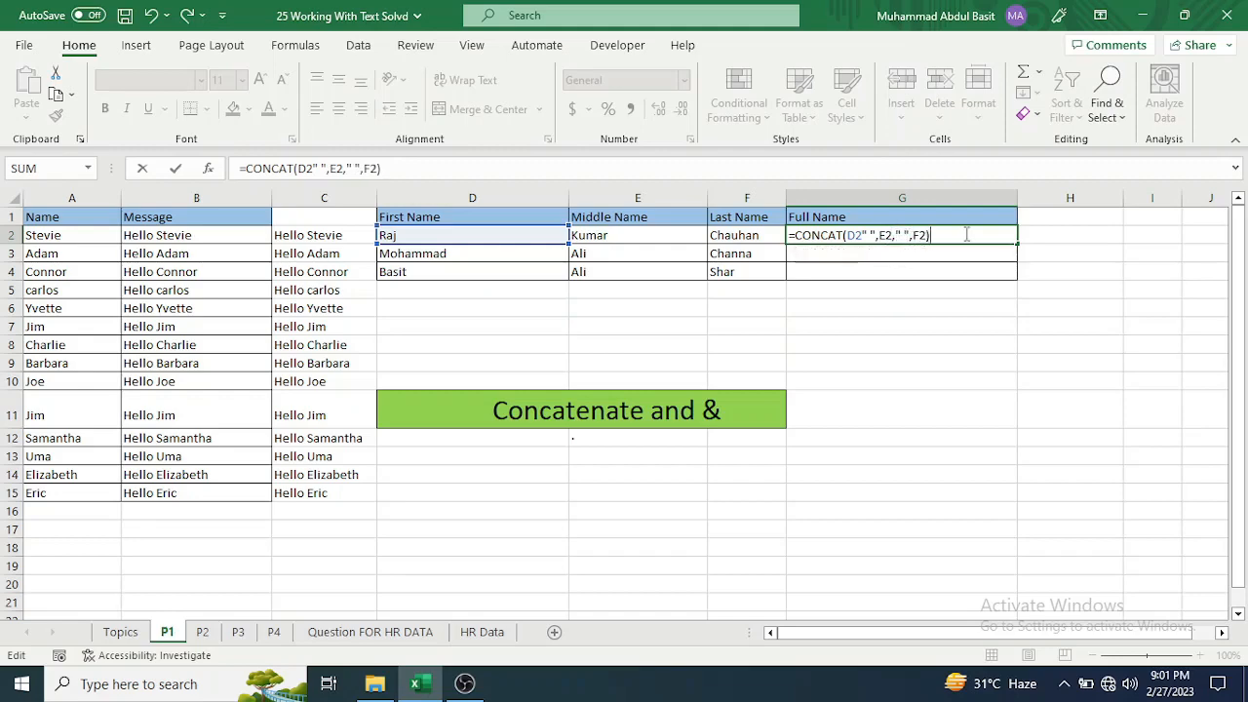
key(Return)
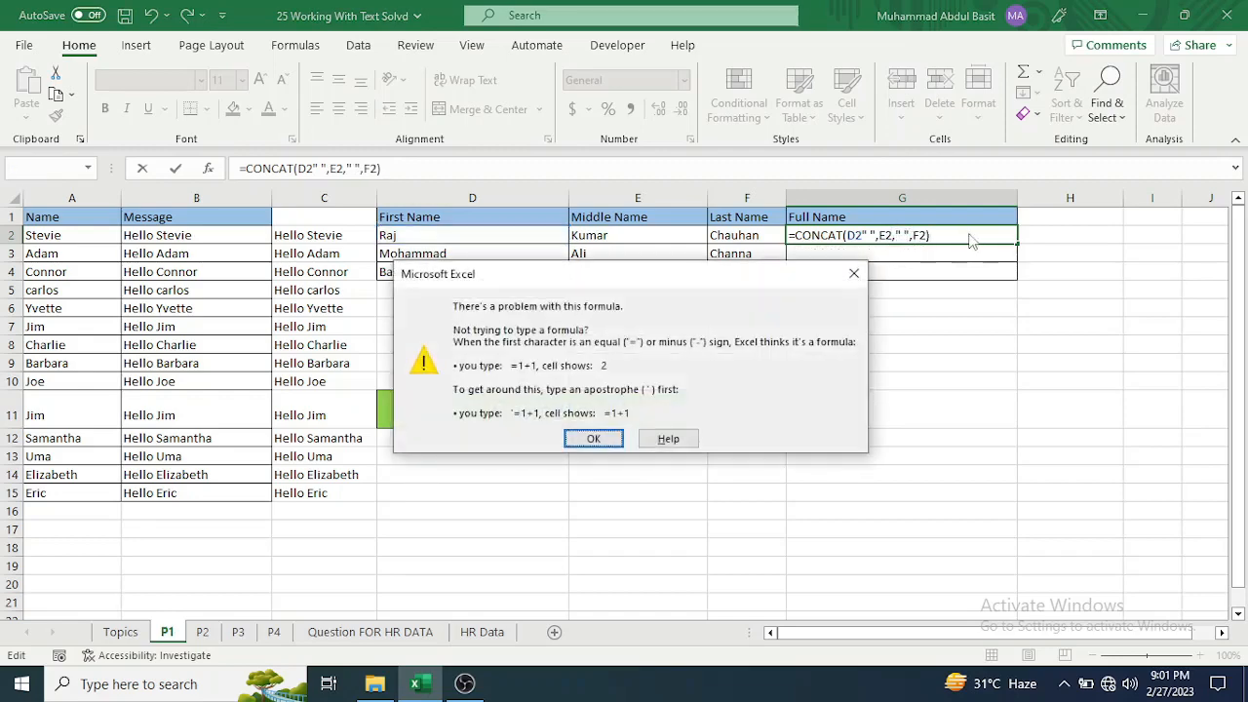
click(594, 438)
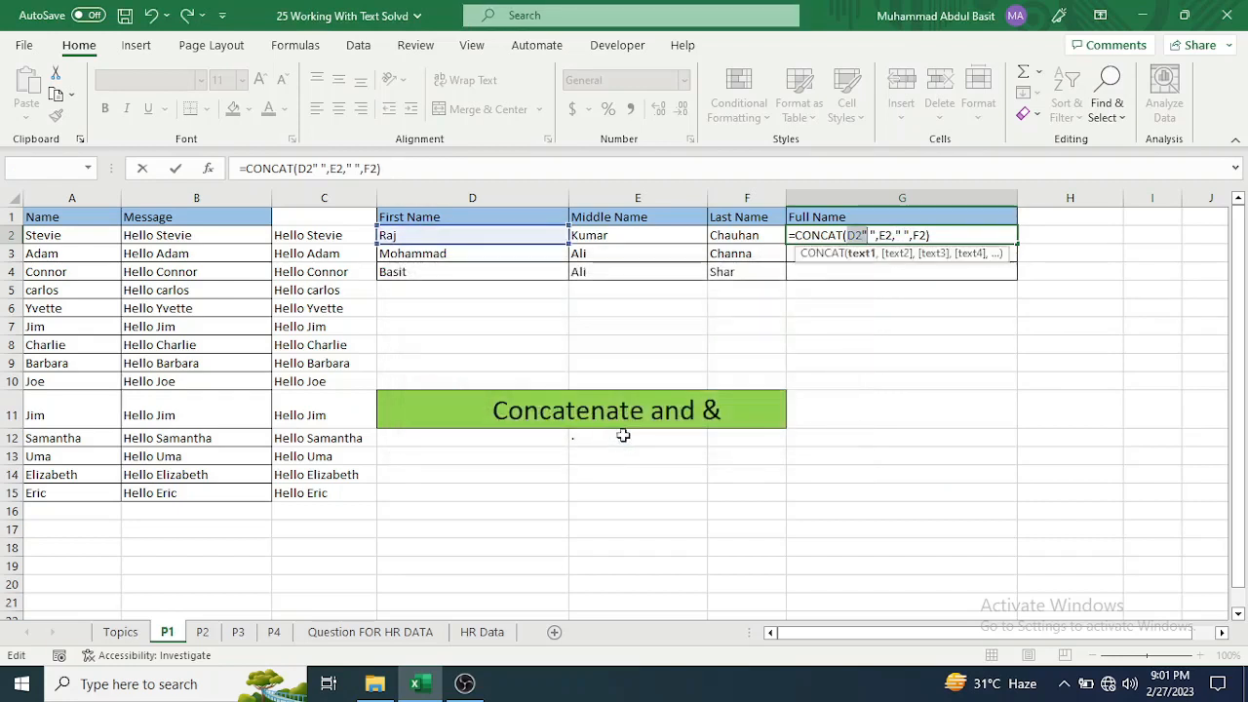
click(865, 235)
text(,)
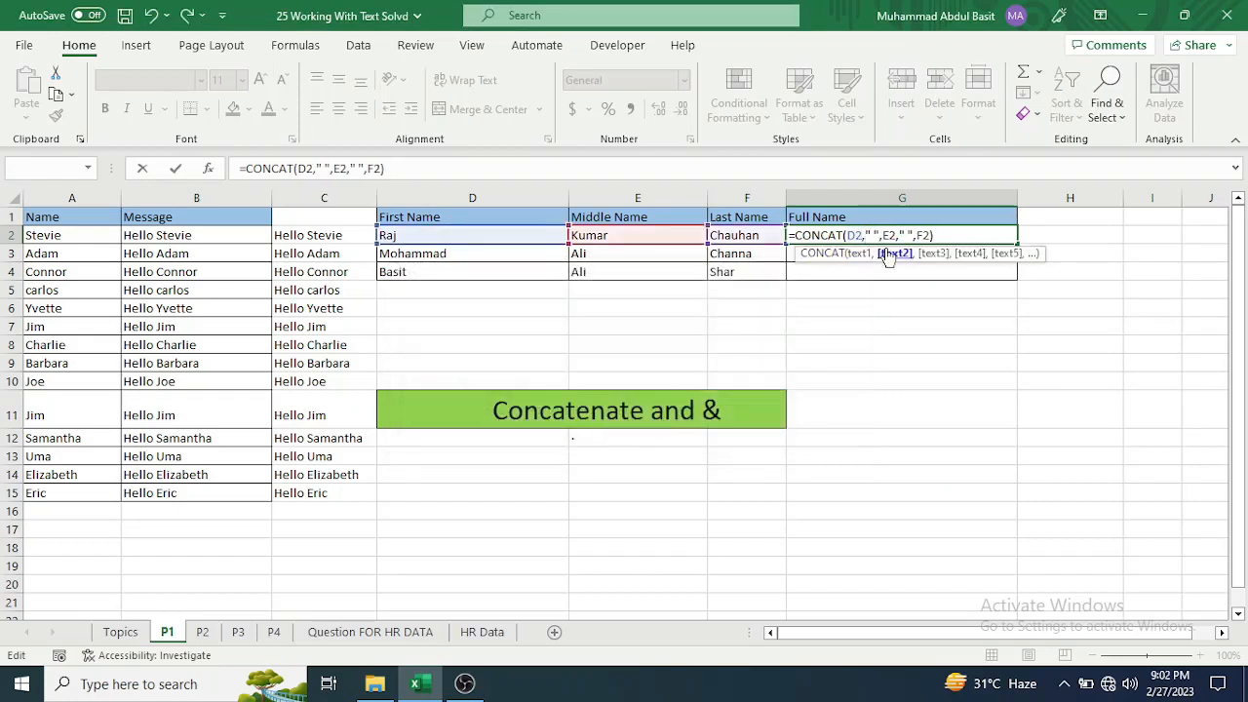
key(Return)
Fill the G2 Full Name formula down the column and clear everything, including formatting, from the surplus cells G5:G15
click(953, 234)
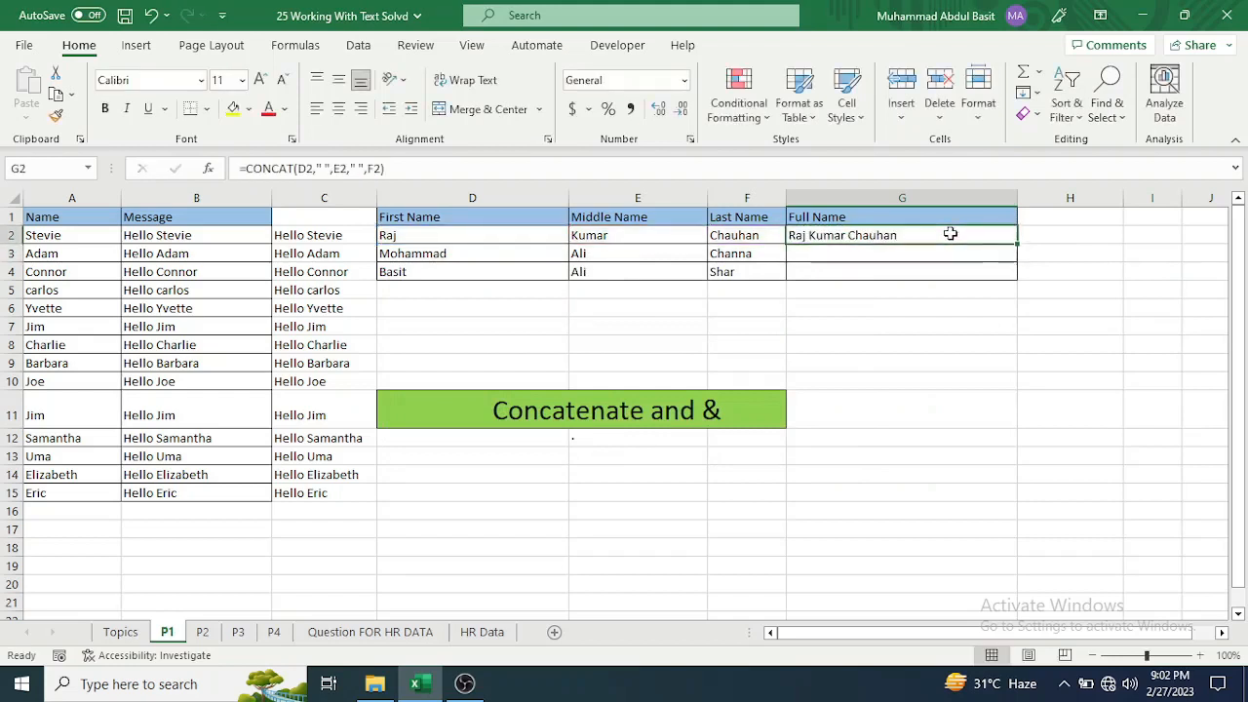
double_click(1018, 246)
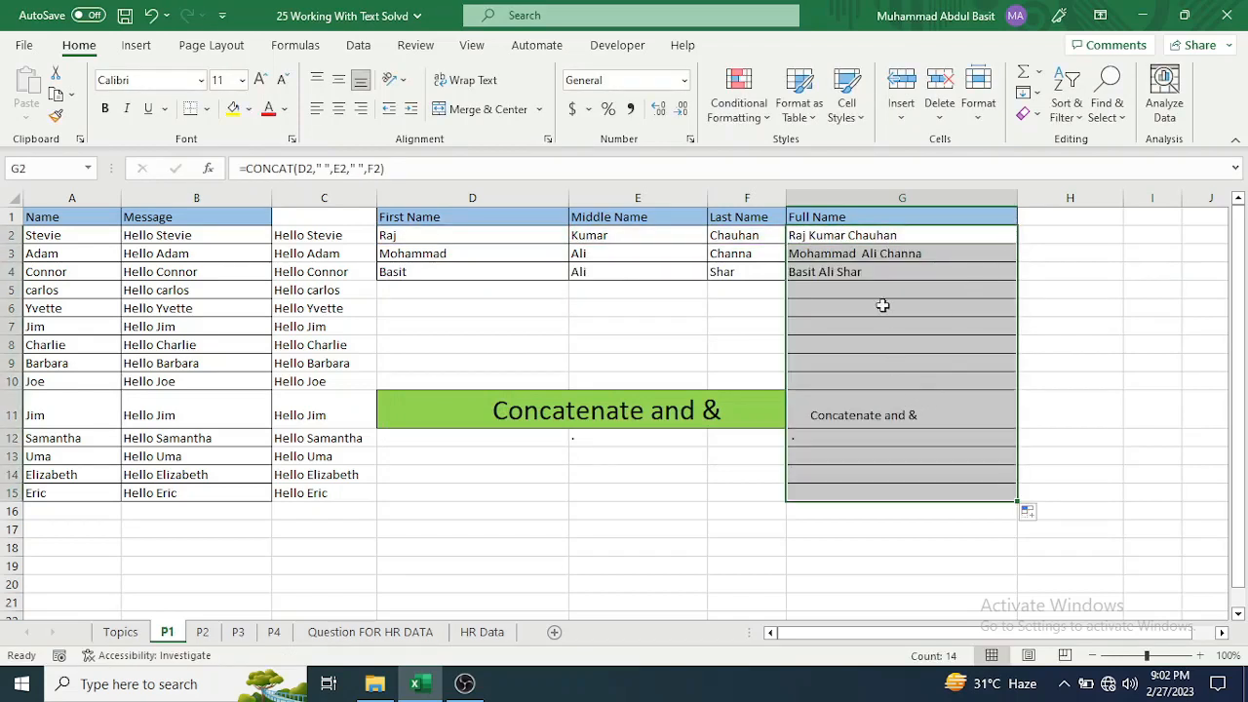
drag(879, 293, 902, 493)
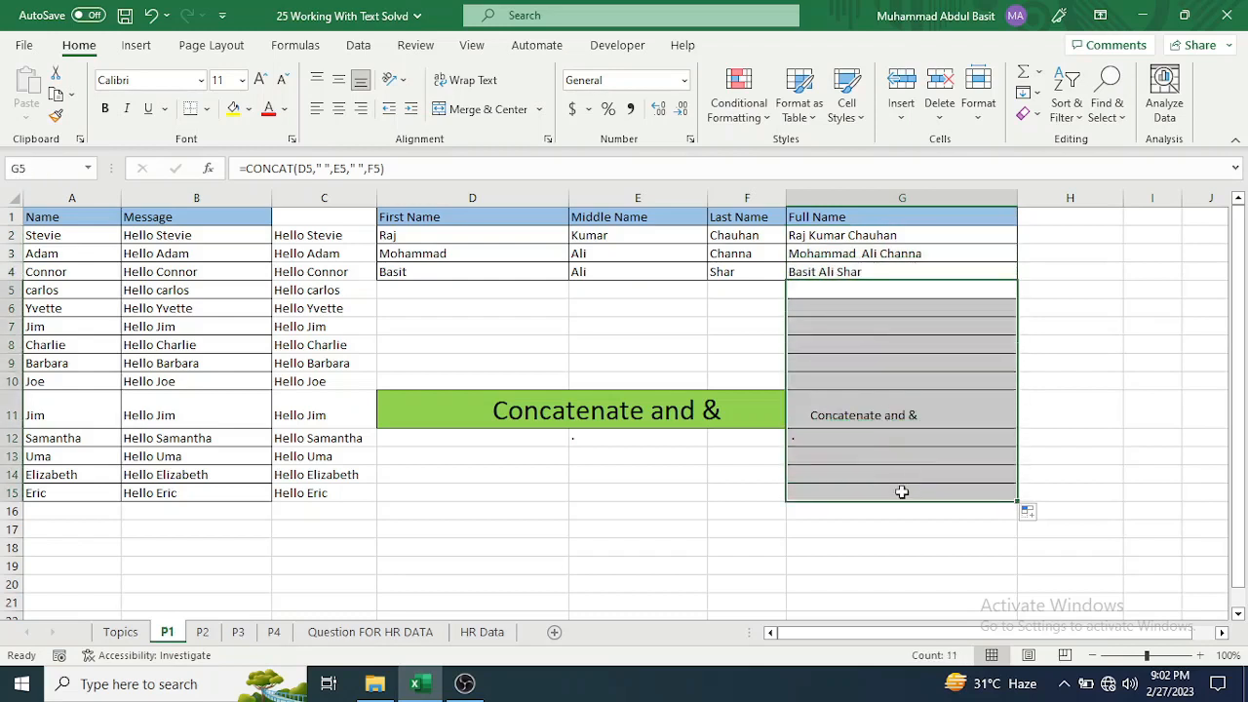
click(1032, 114)
click(1068, 138)
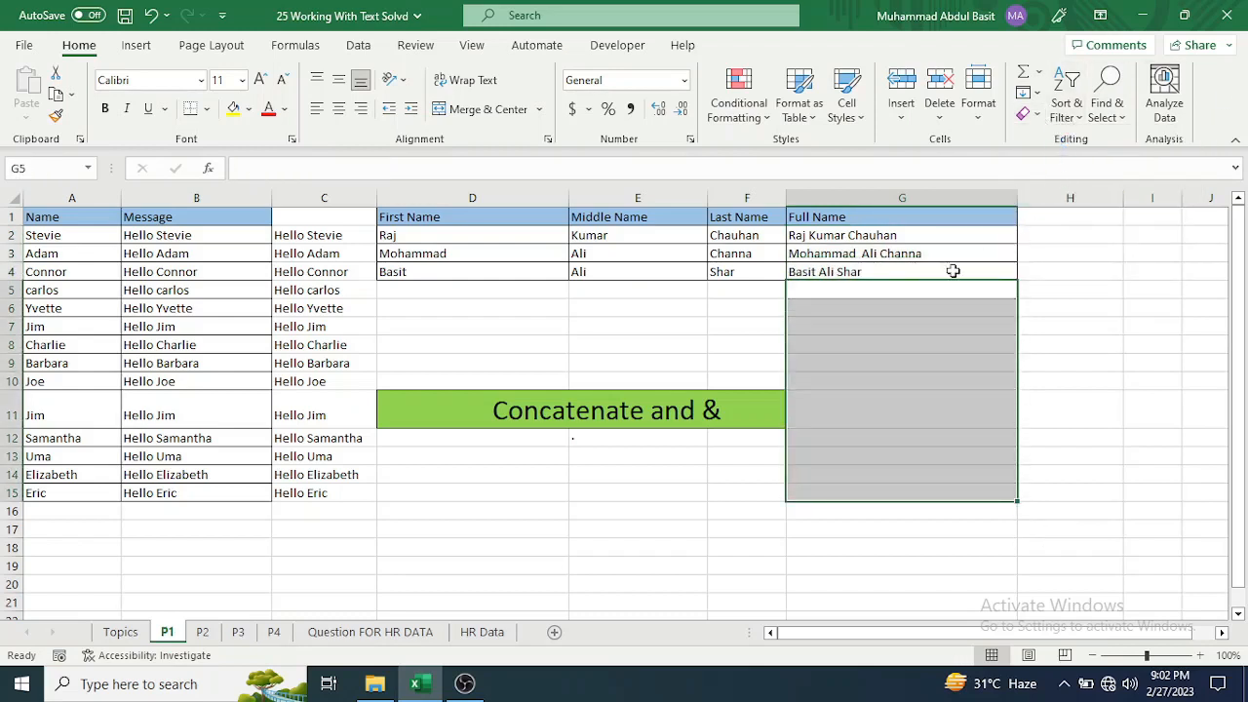
click(756, 312)
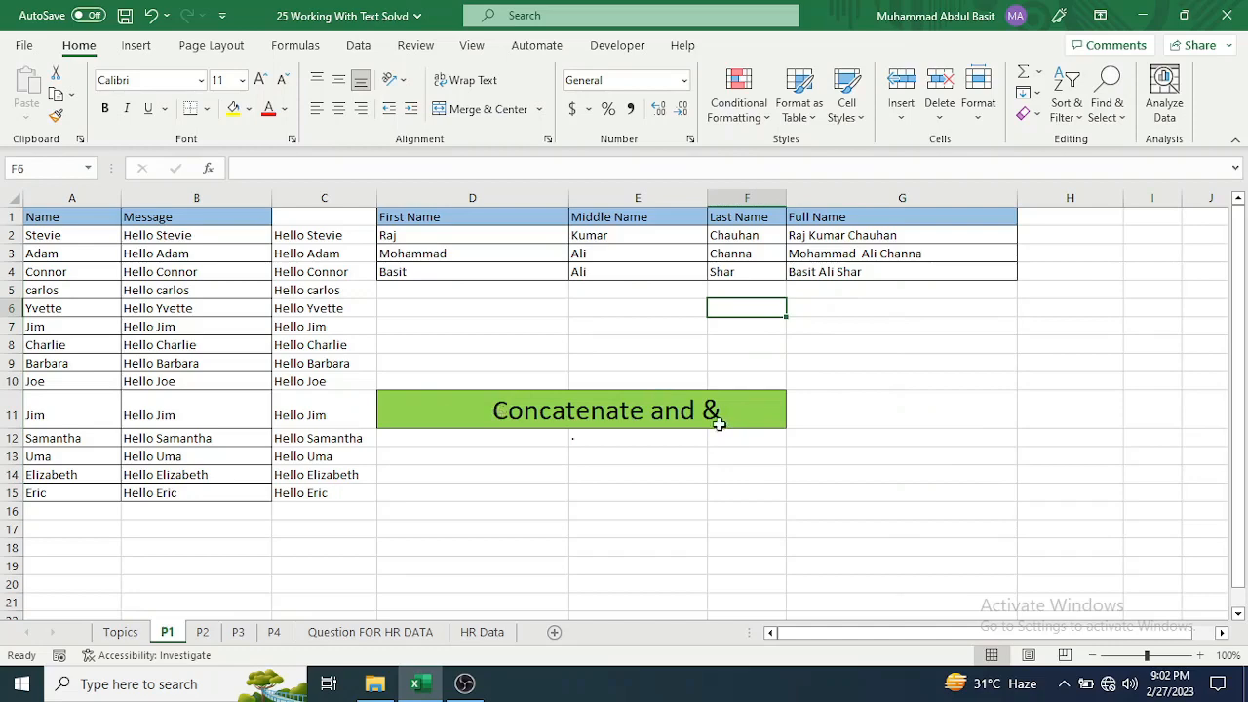
On sheet P2, enter =LEFT(A2,3) in C2 to extract the course code from the Student ID, and fill it down to C15
click(202, 632)
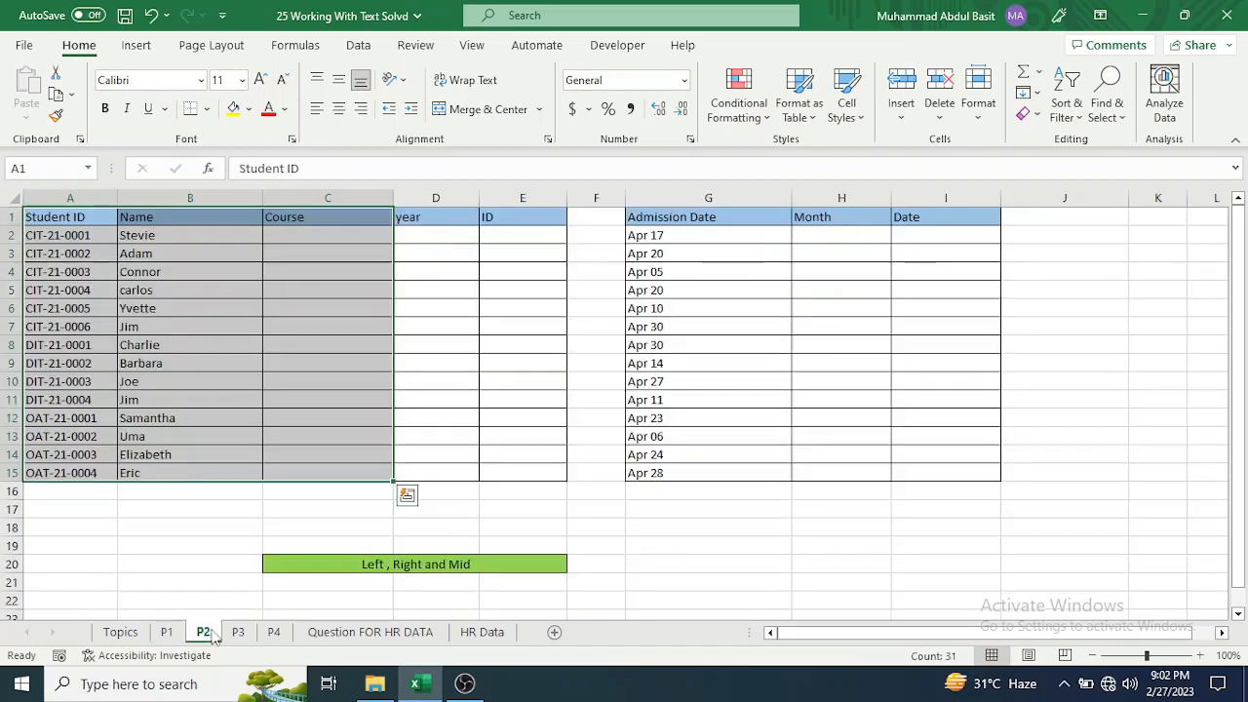
click(293, 235)
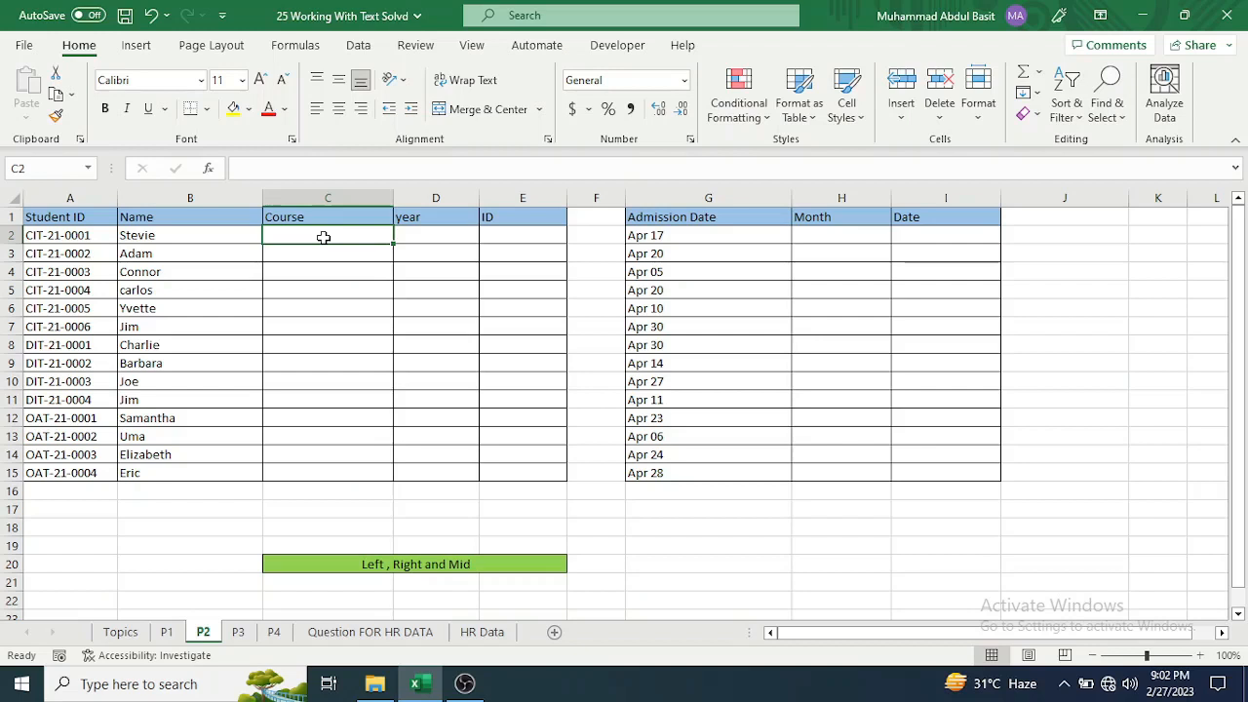
text(=)
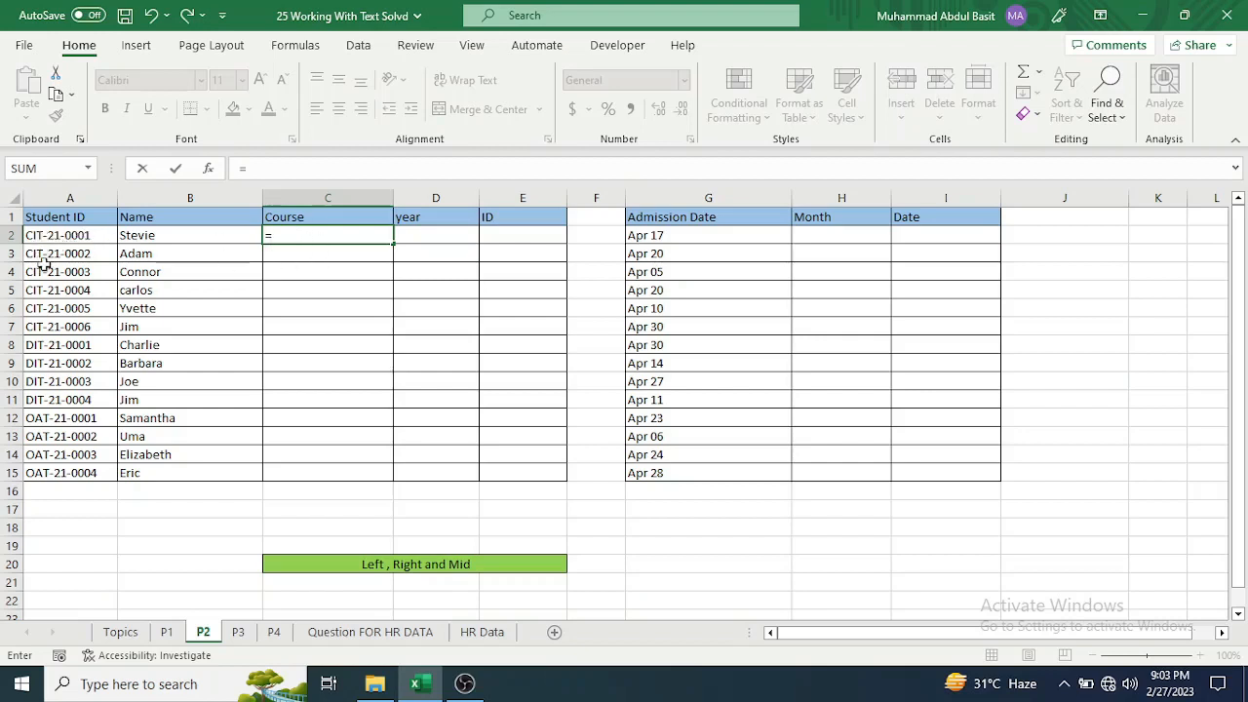
text(lef)
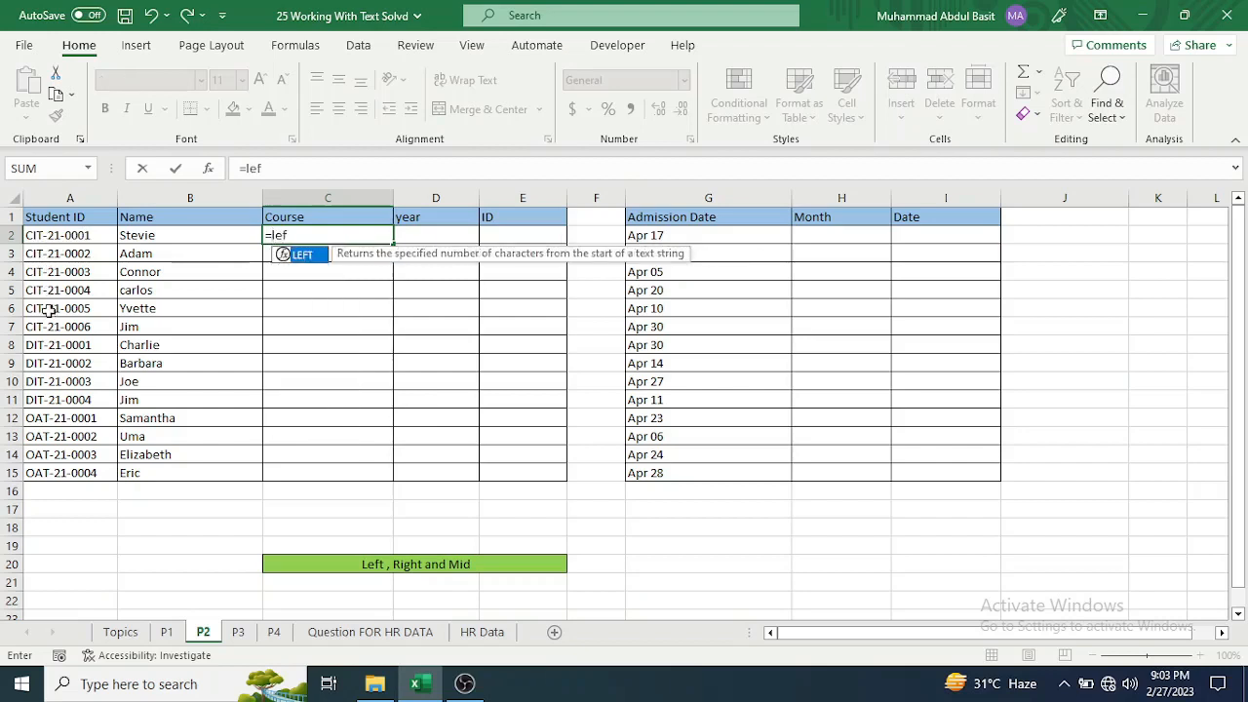
text(t)
key(Tab)
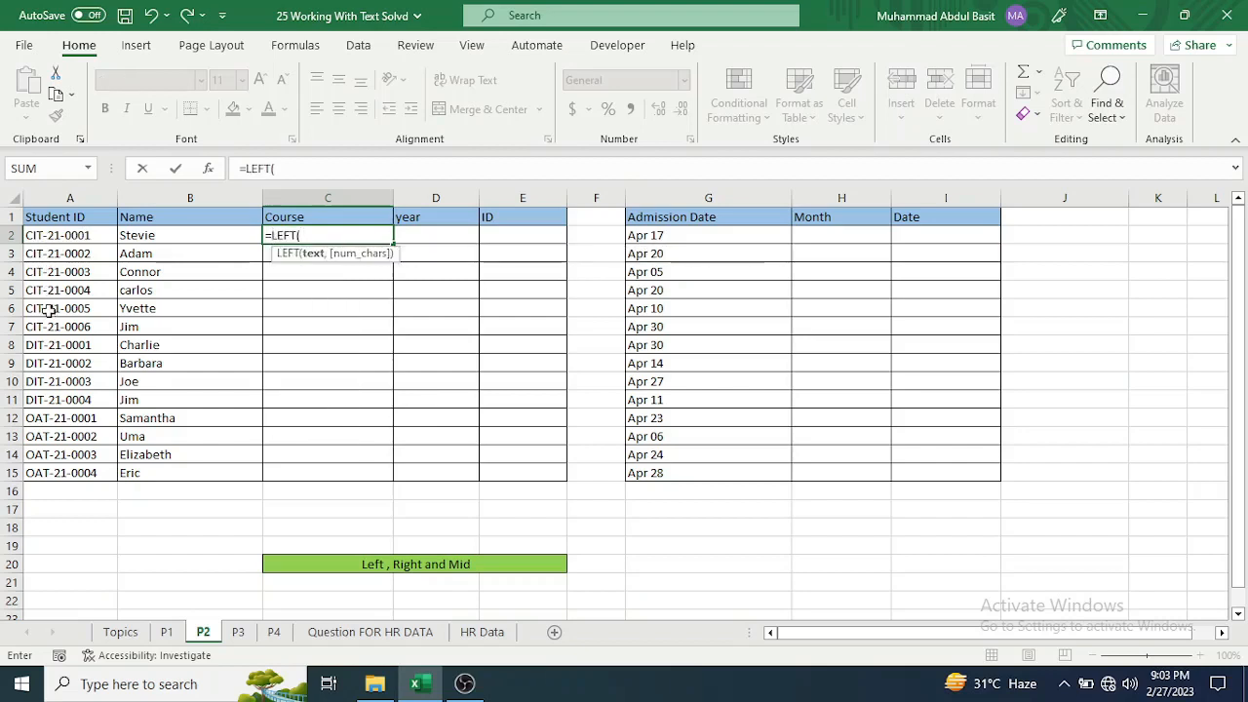
click(61, 236)
text(,)
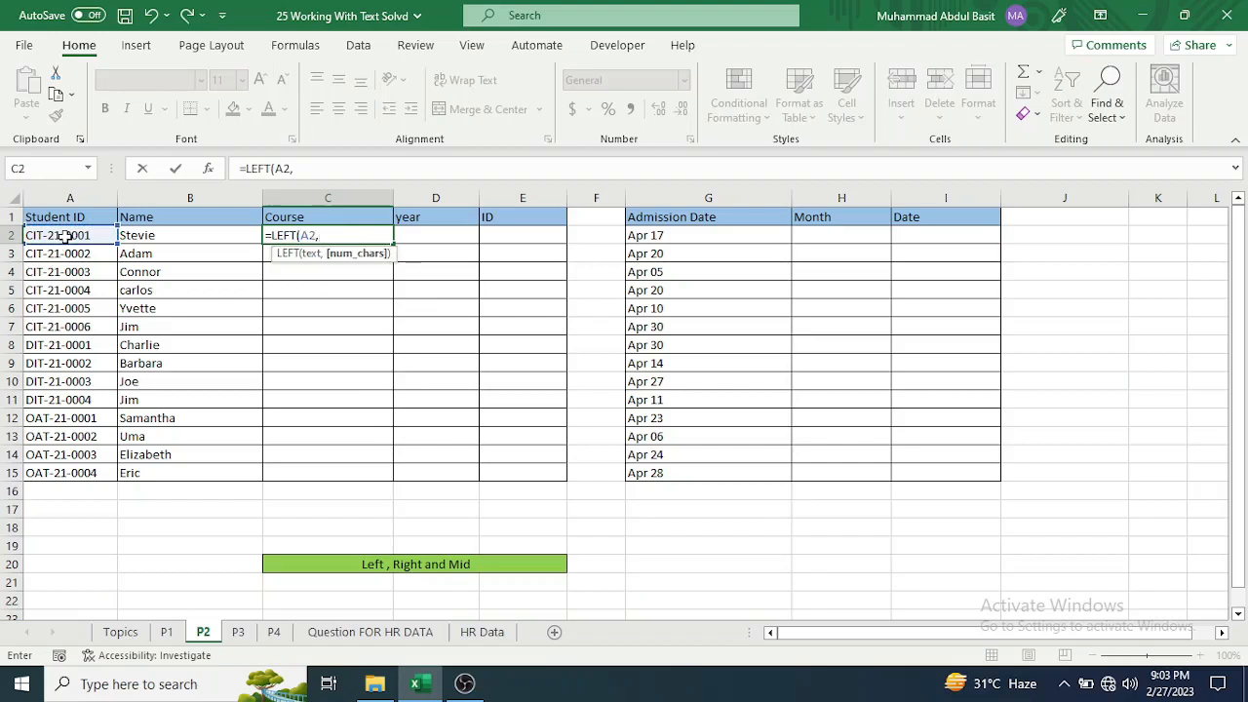
text(3))
key(Return)
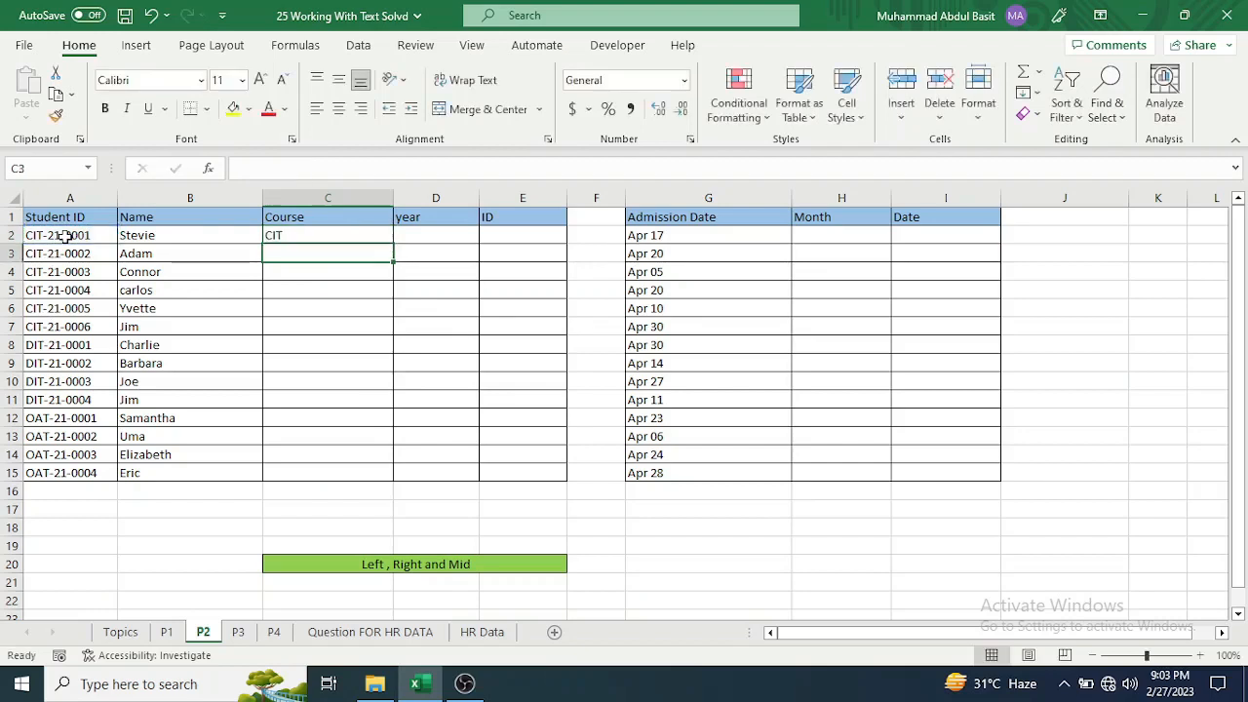
click(329, 234)
double_click(393, 245)
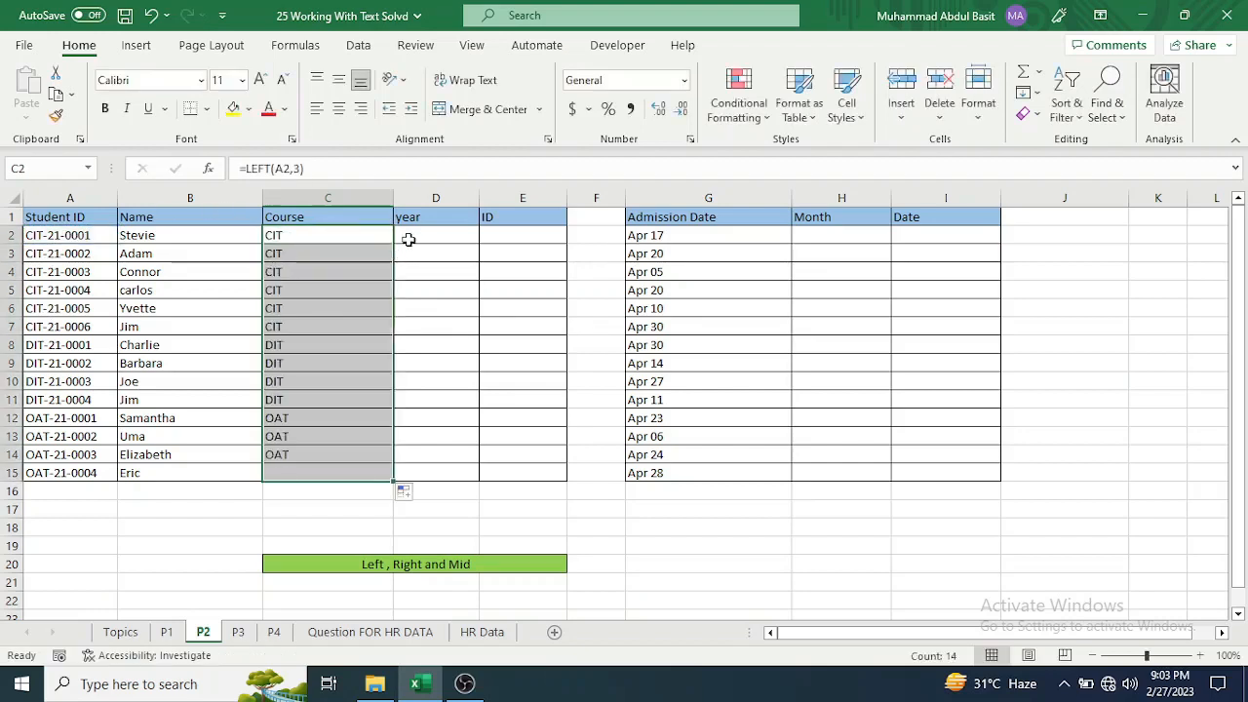
Enter =MID(A2,5,2) in D2 to extract the year from the Student ID, and fill it down to D15
click(422, 235)
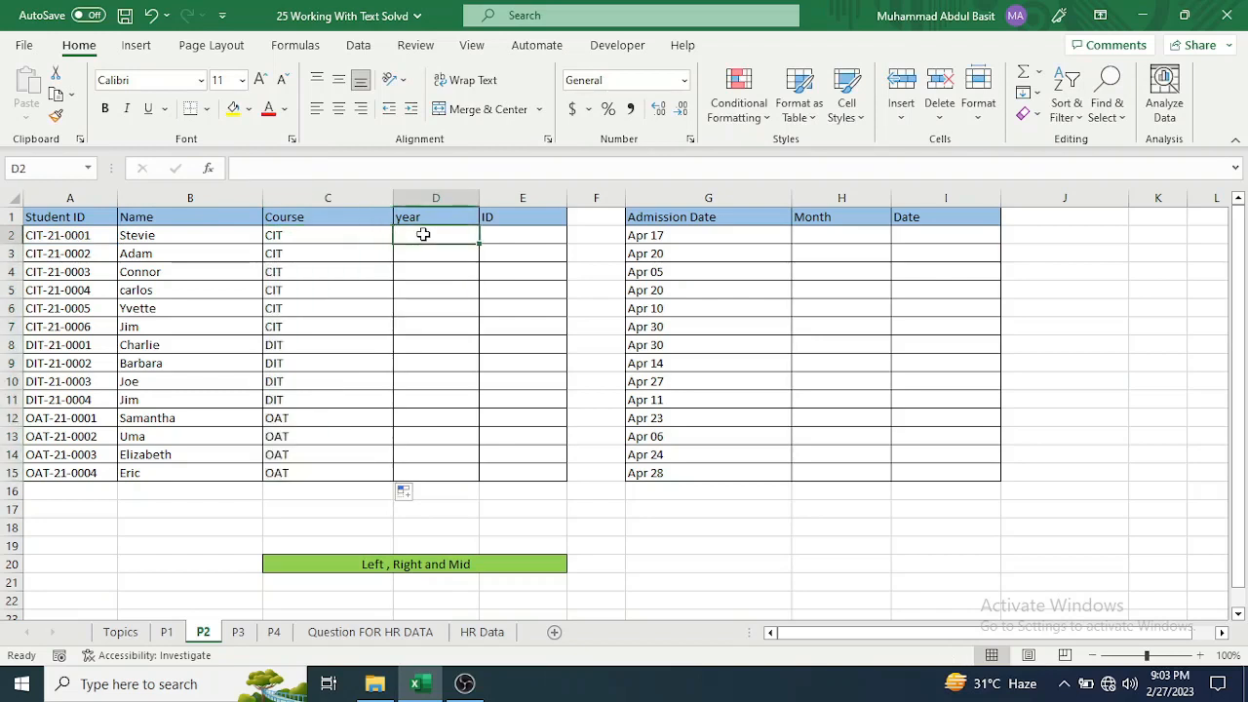
text(=mid()
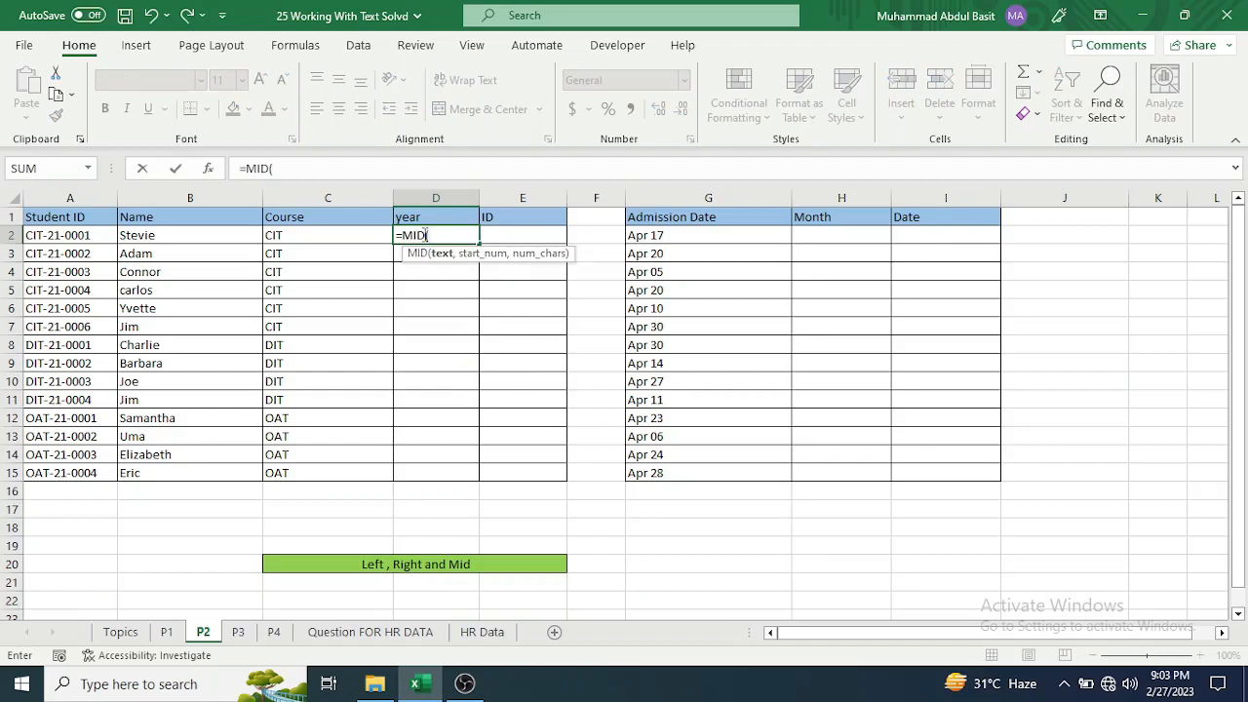
click(69, 235)
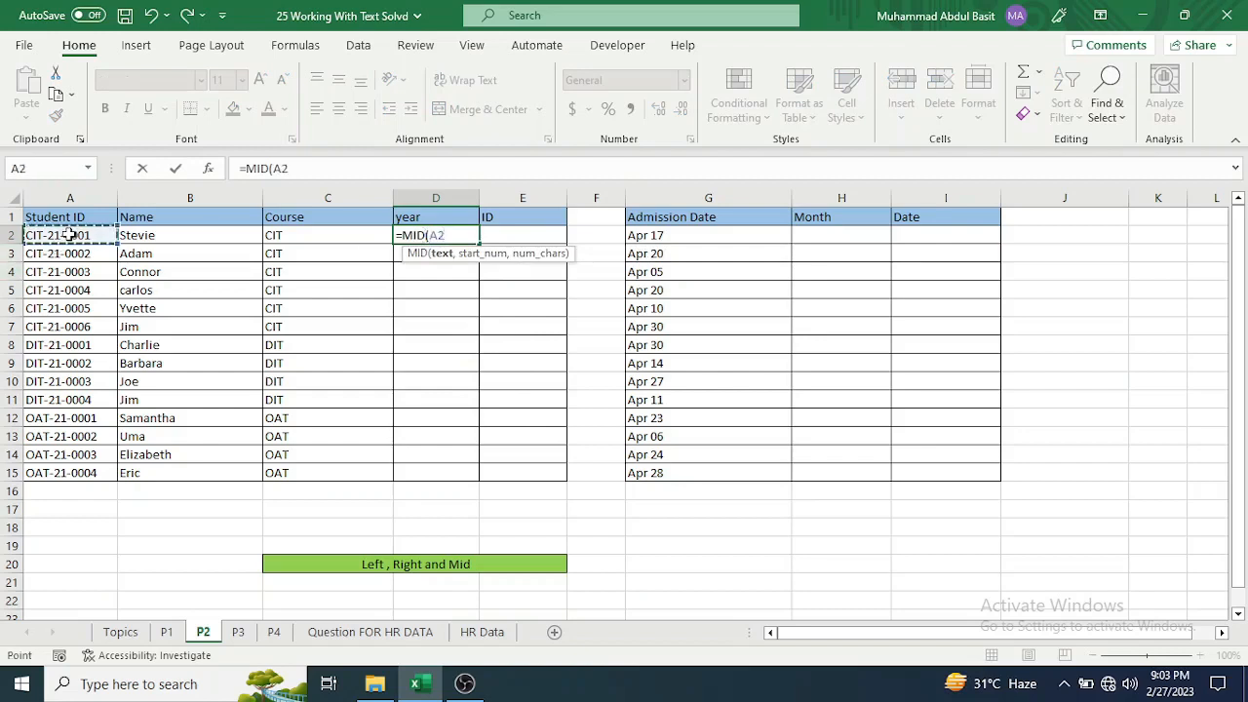
text(,)
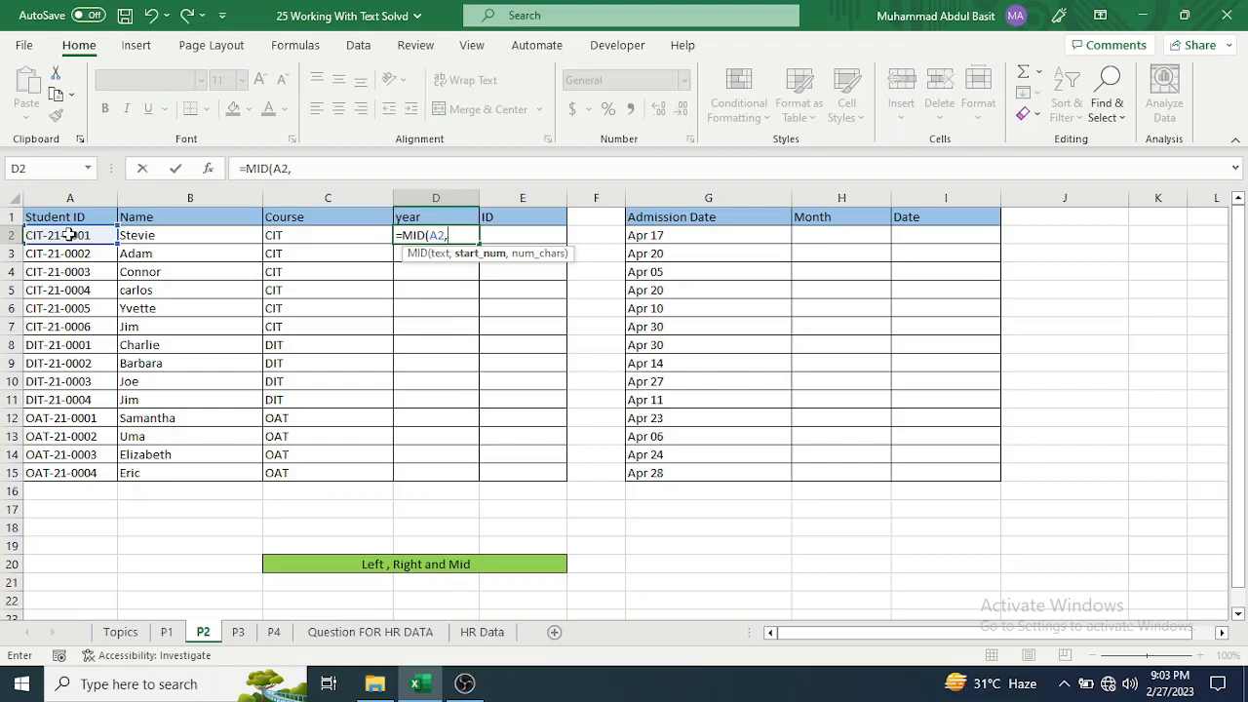
text(5,)
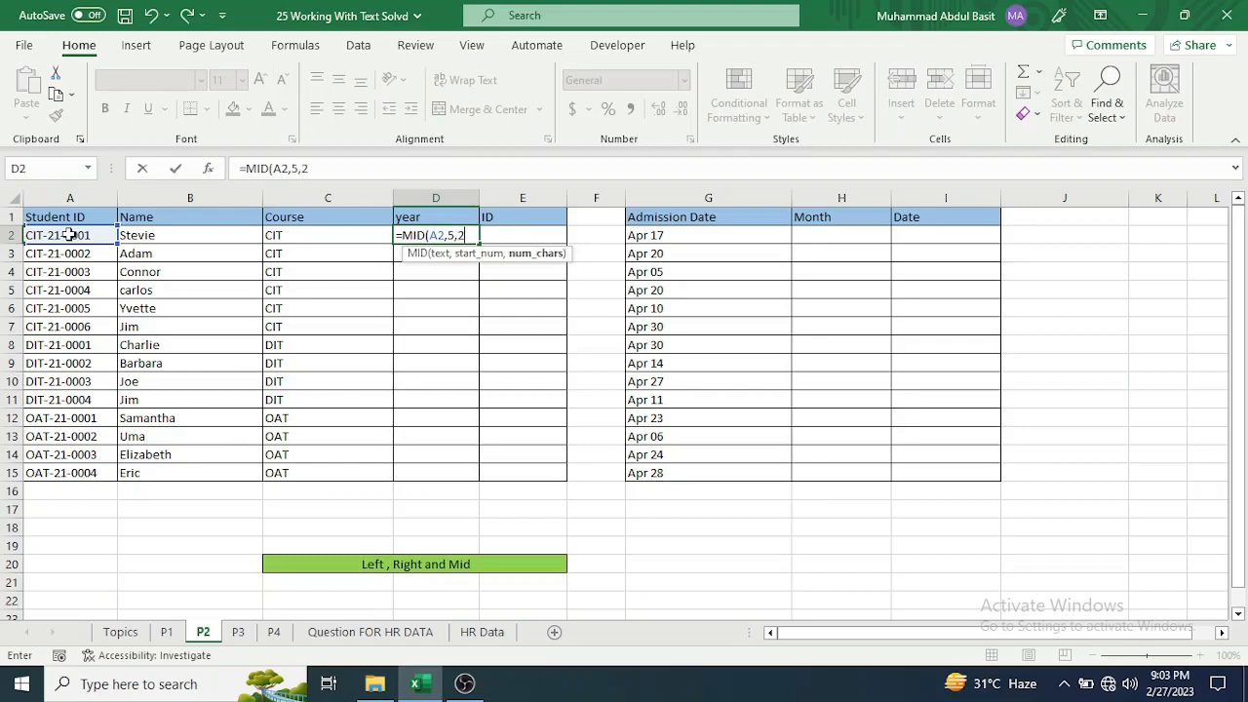
text(2))
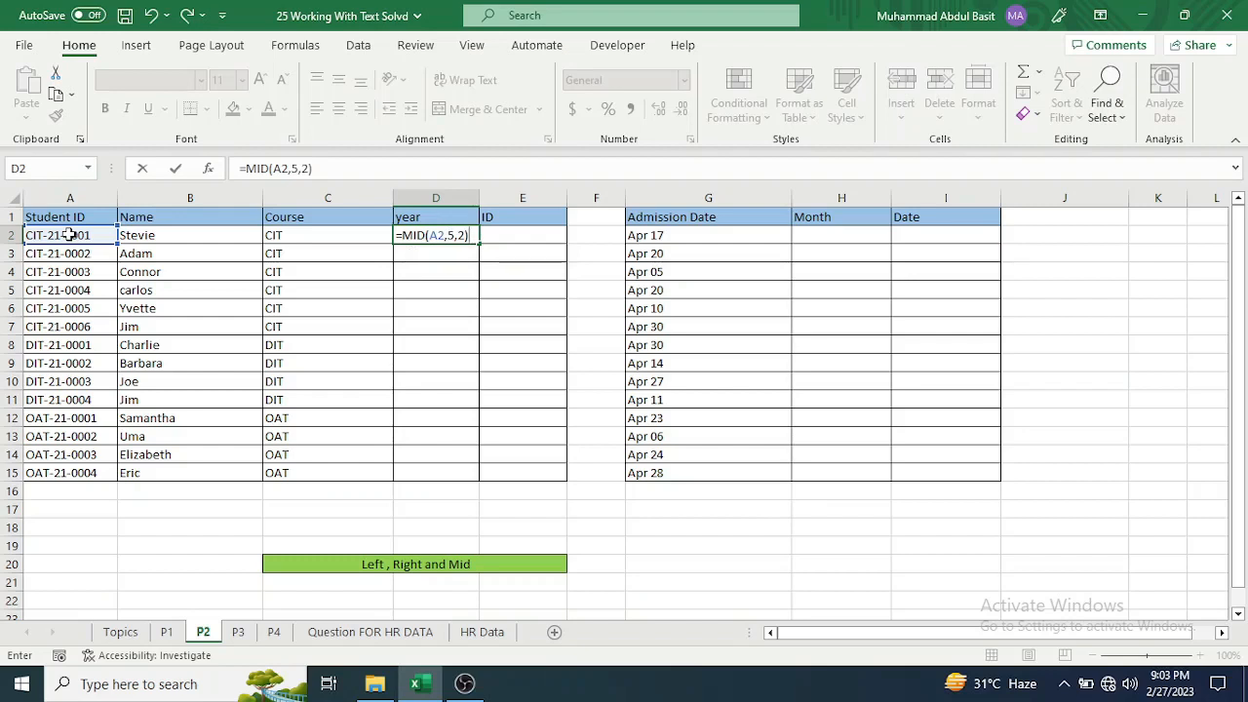
key(Return)
key(Up)
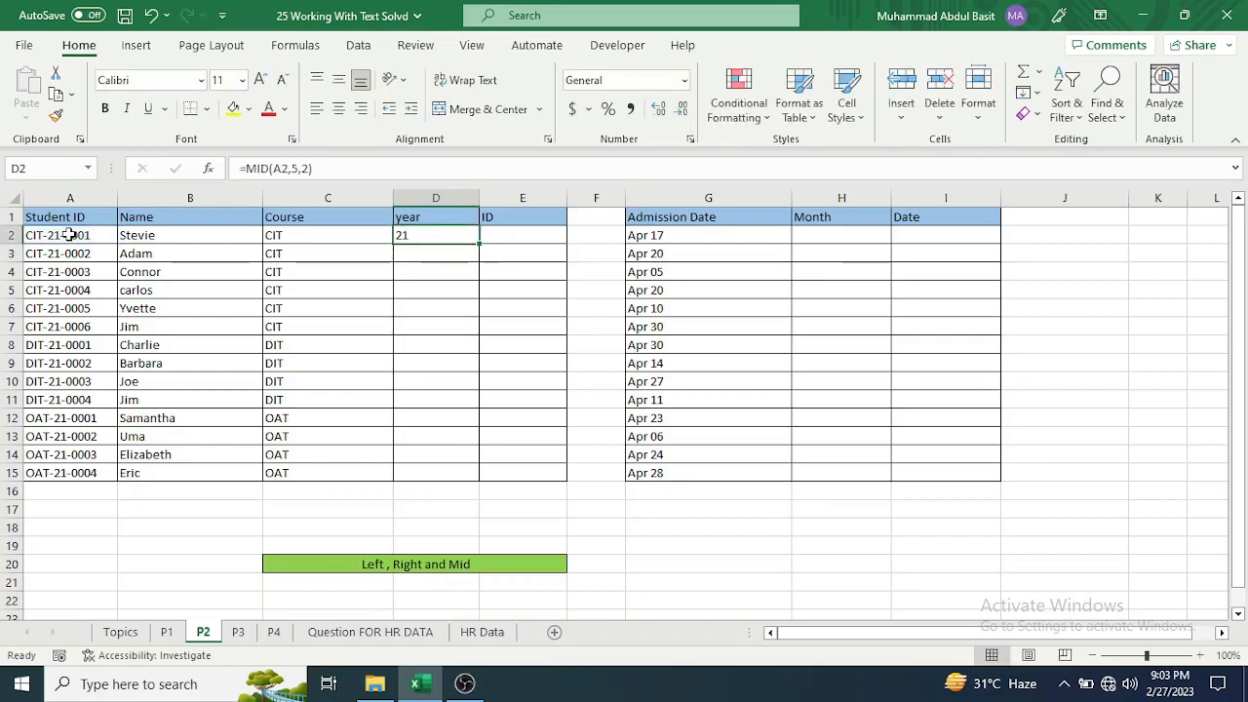
double_click(481, 243)
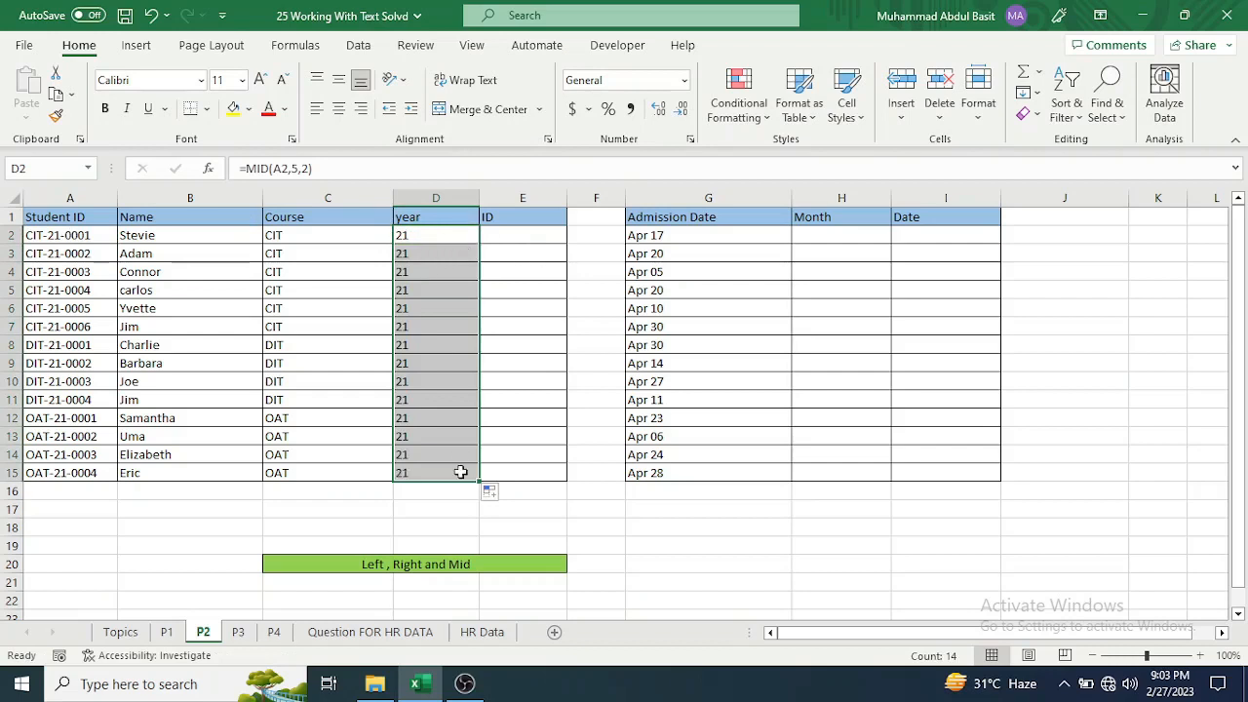
Enter =RIGHT(A2,4) in E2 to extract the ID number from the Student ID, and fill it down to E15
click(508, 234)
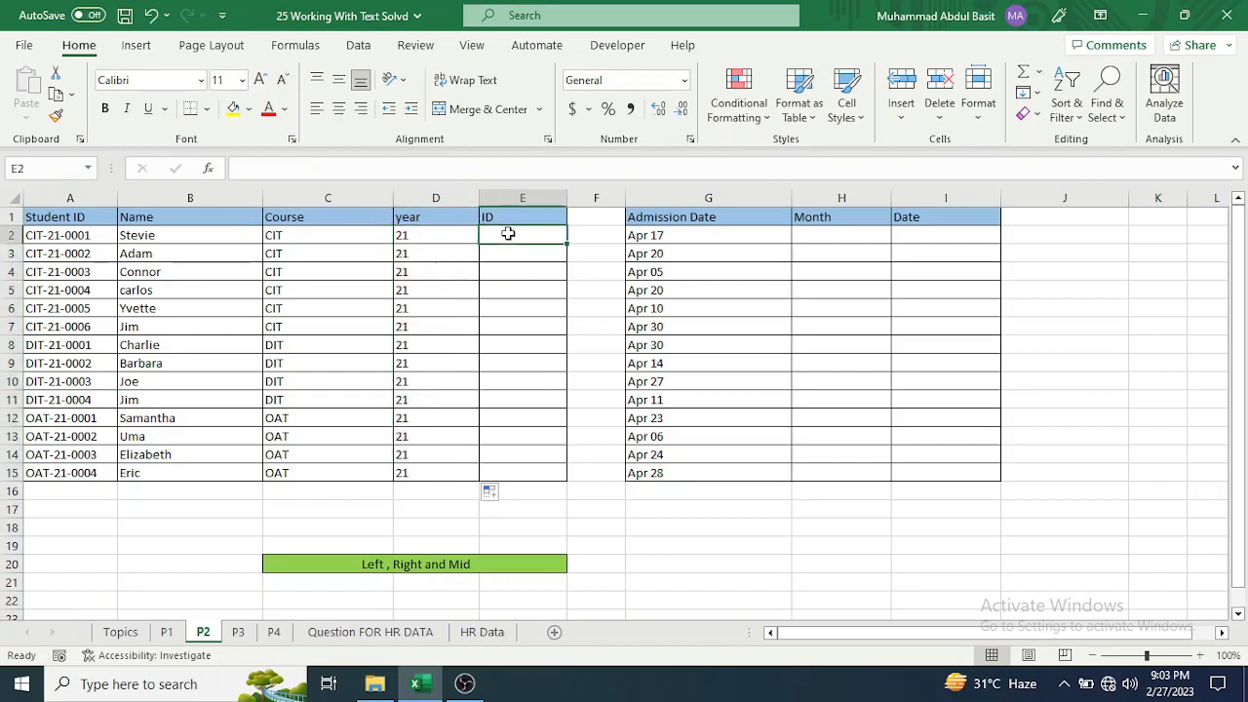
text(=)
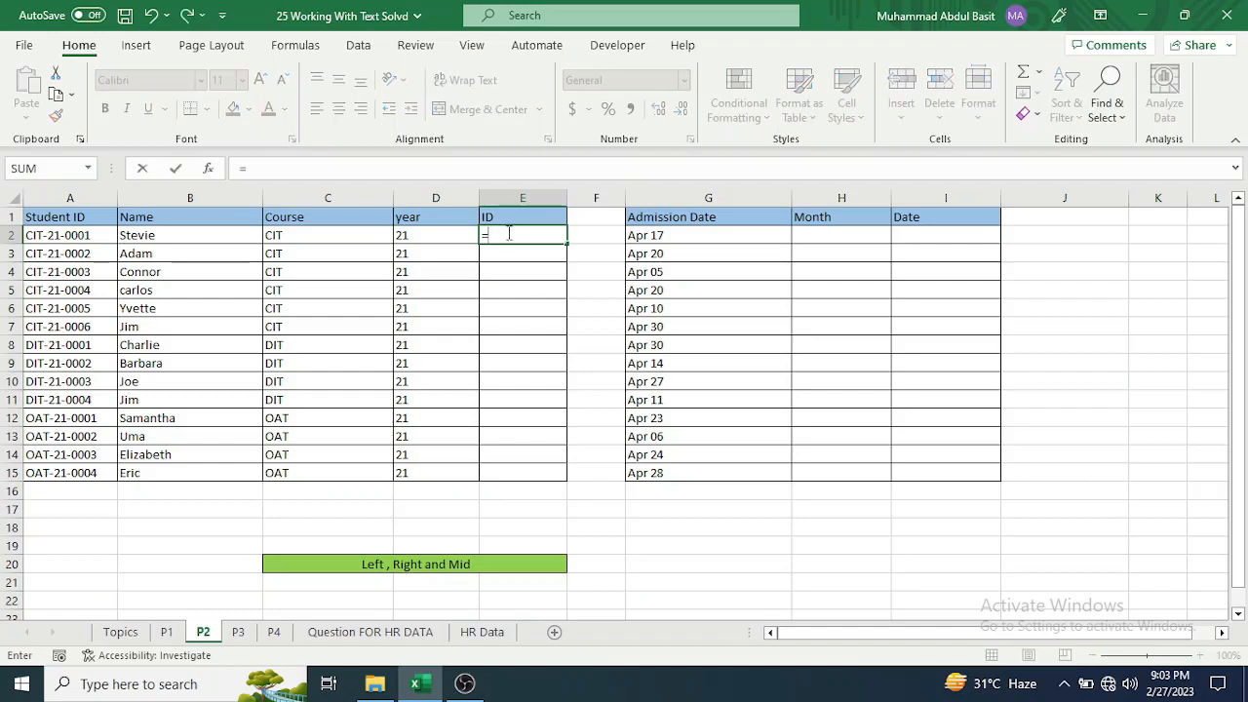
text(Rig)
key(Tab)
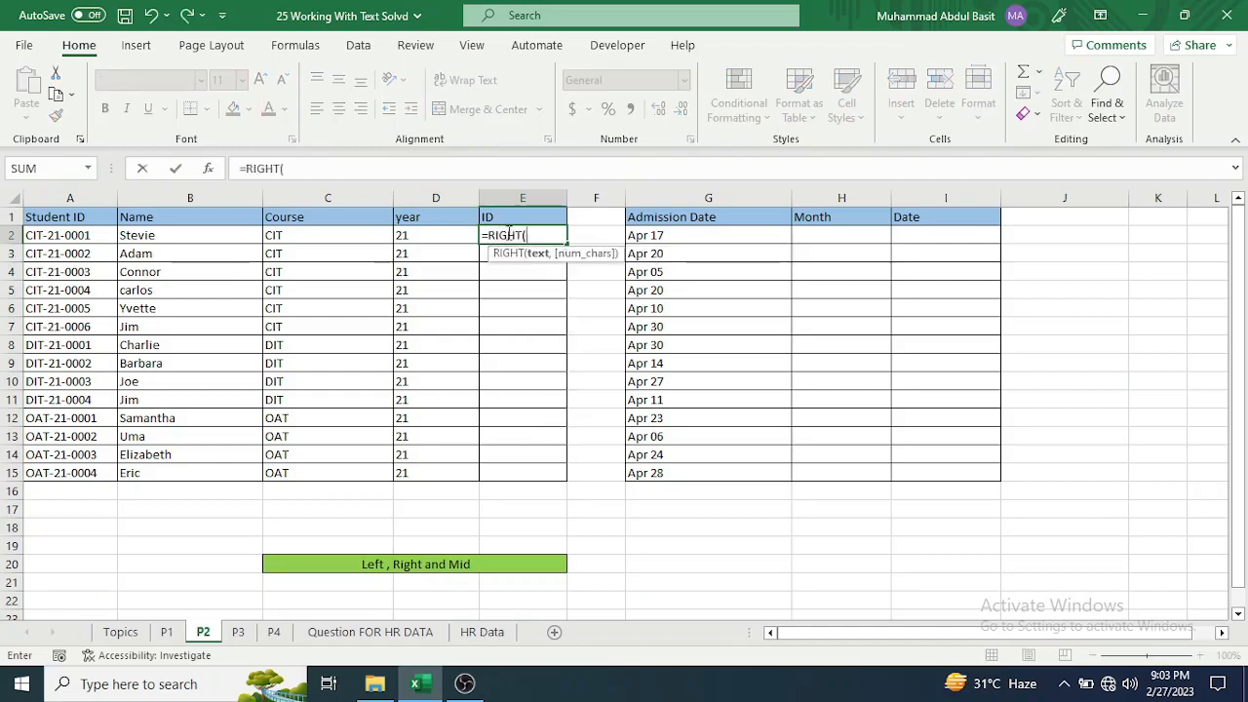
click(70, 236)
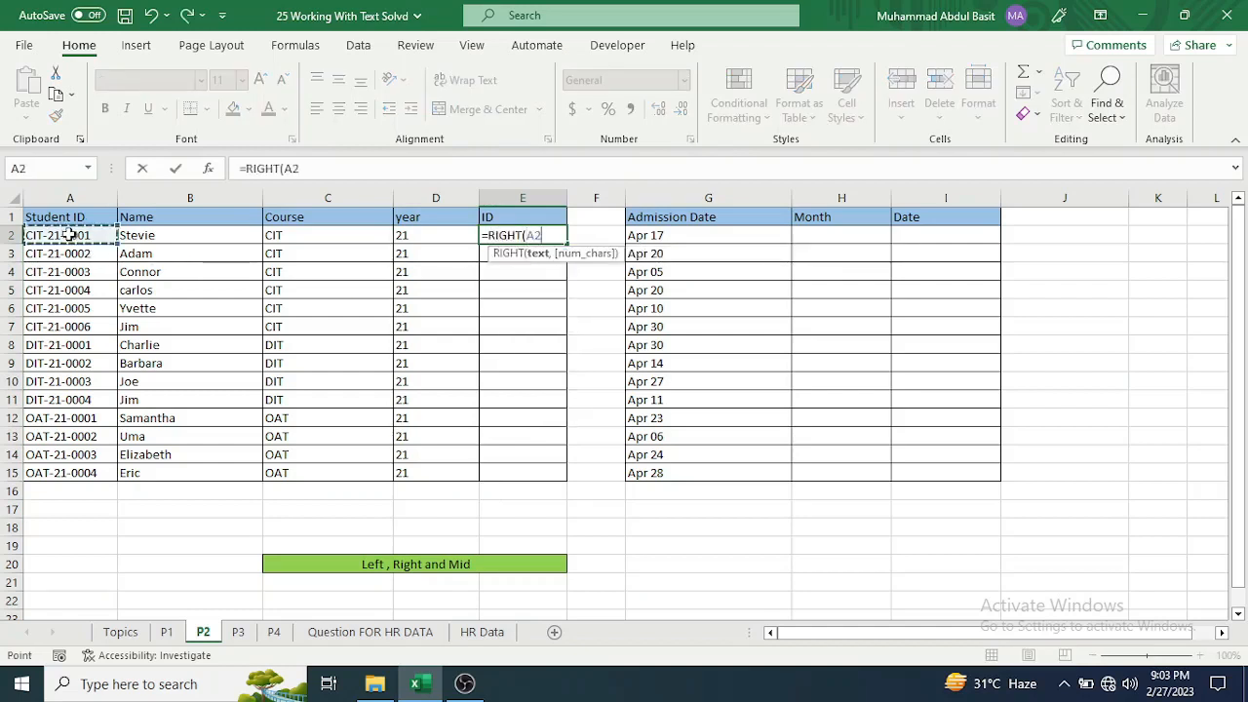
text(,)
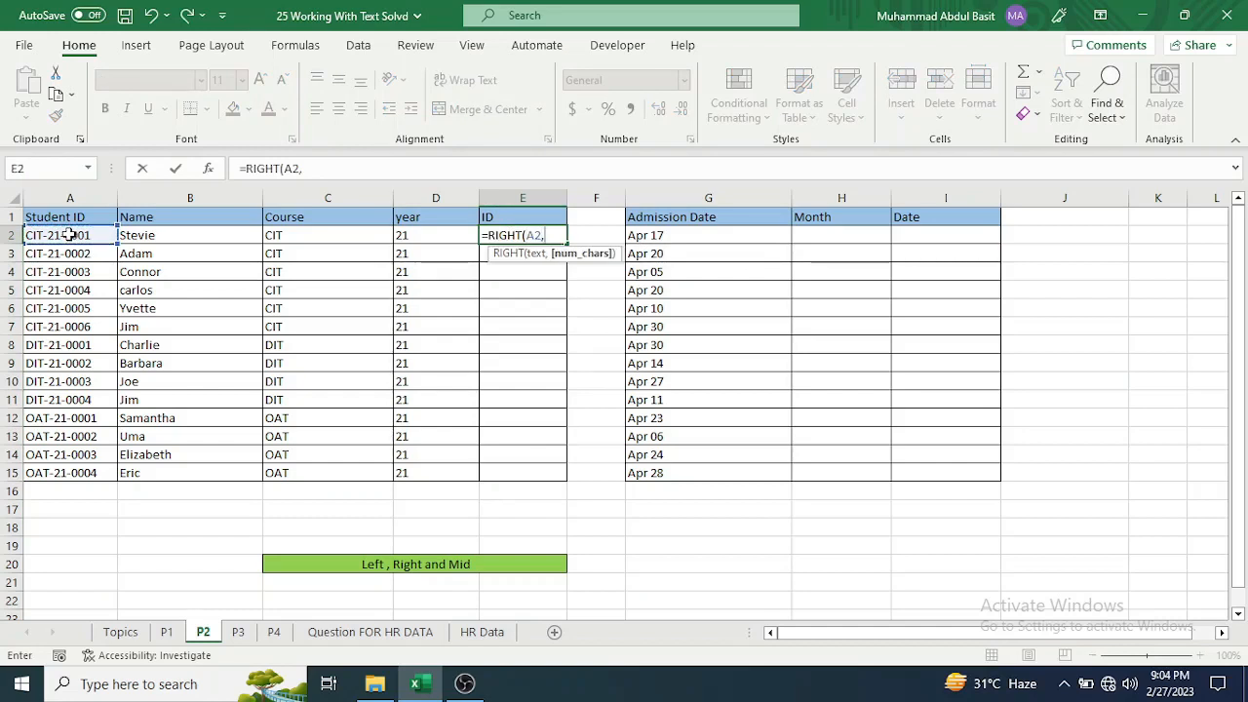
text(4))
key(Return)
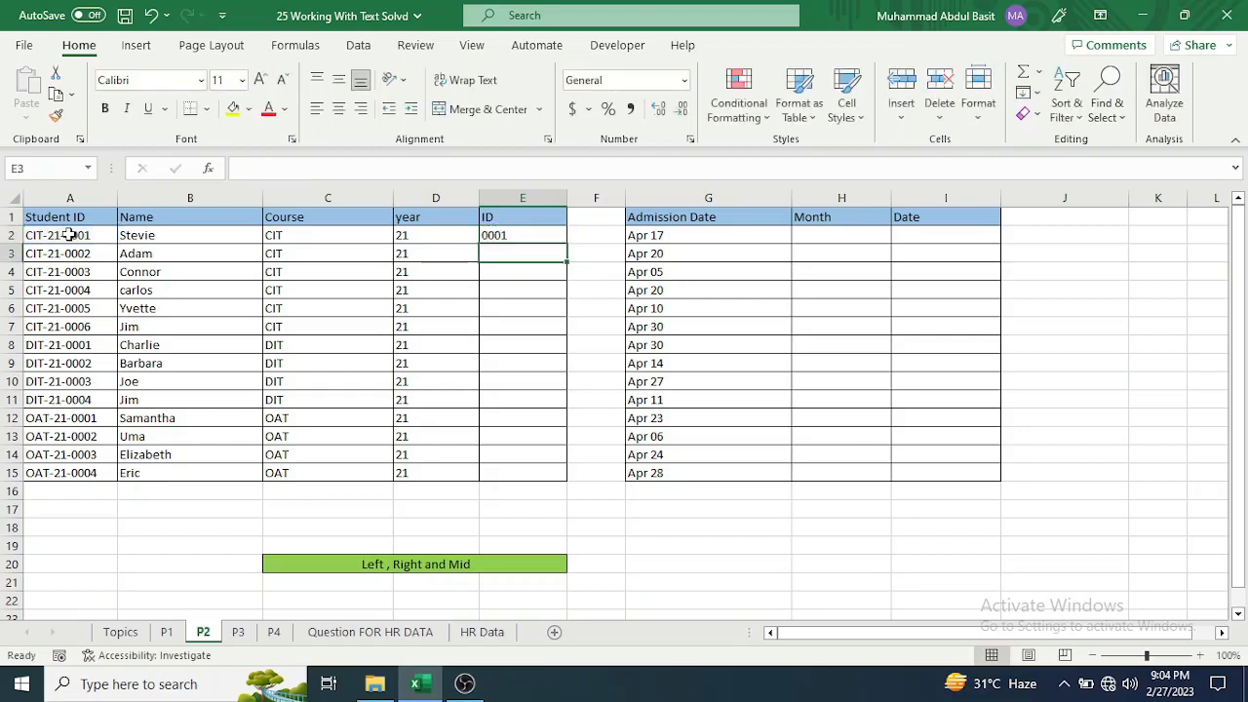
click(552, 236)
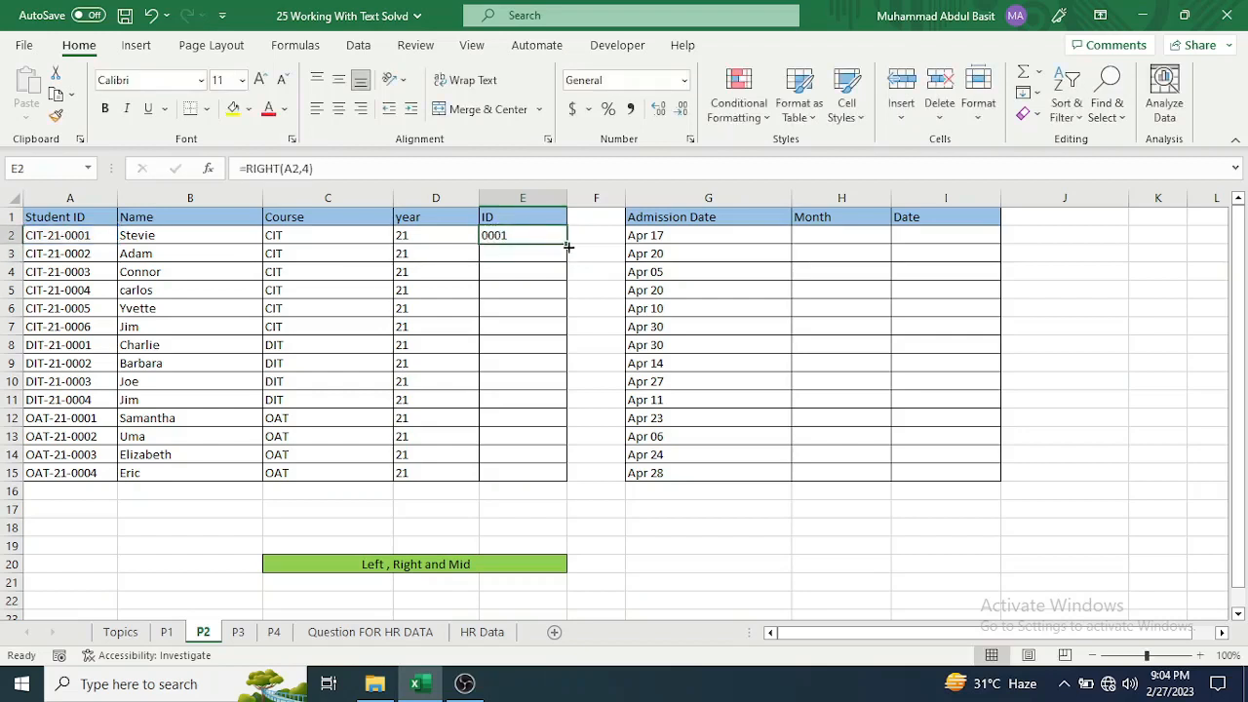
double_click(568, 245)
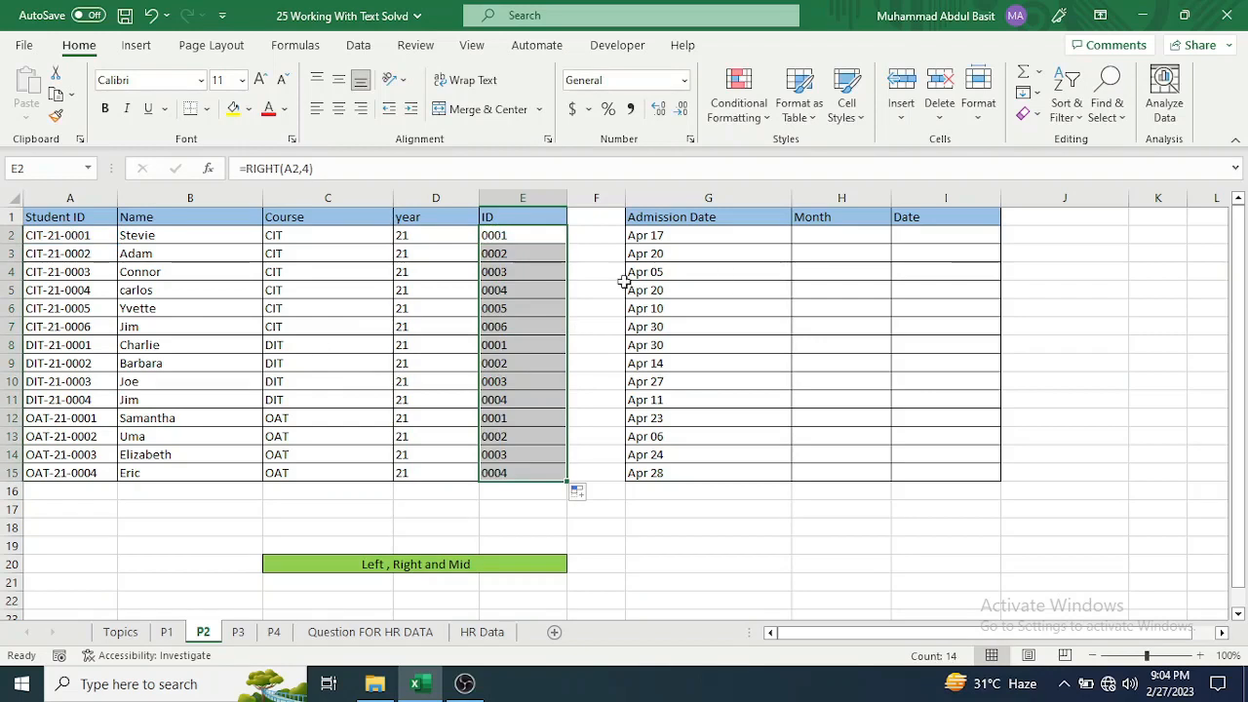
Enter =LEFT(G2,3) in H2 to extract the month from the Admission Date, and fill it down to H15
click(828, 239)
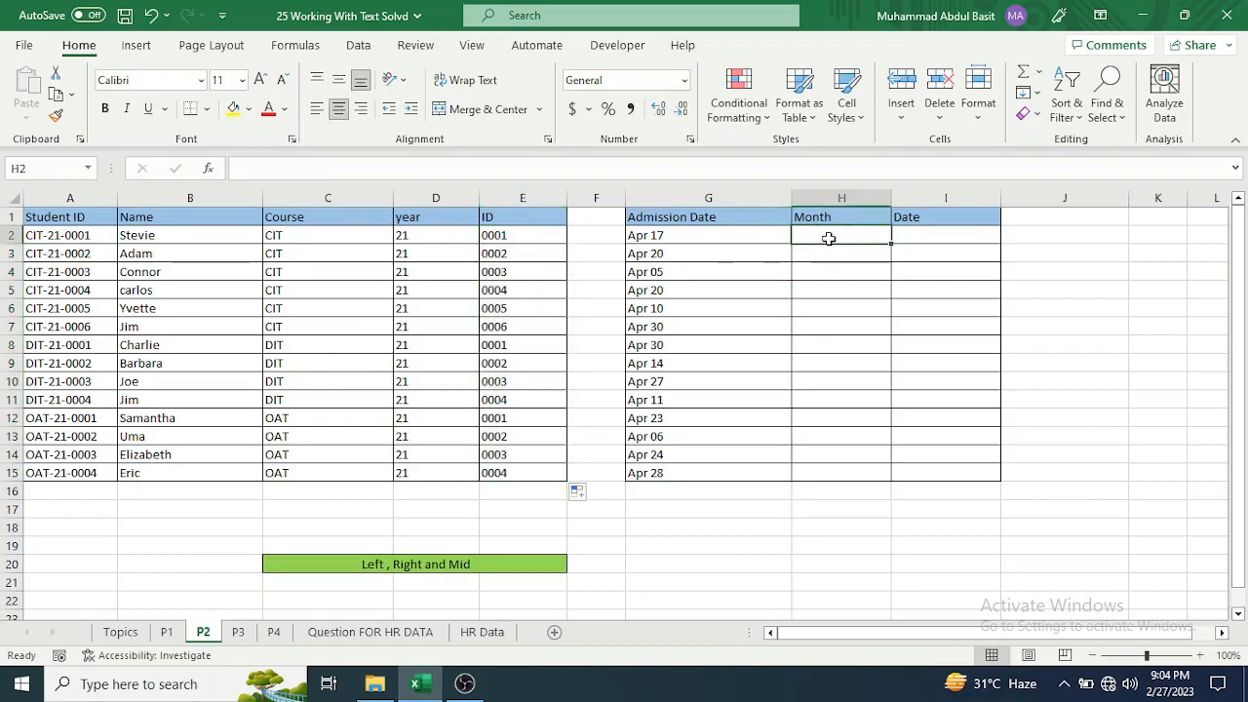
text(=)
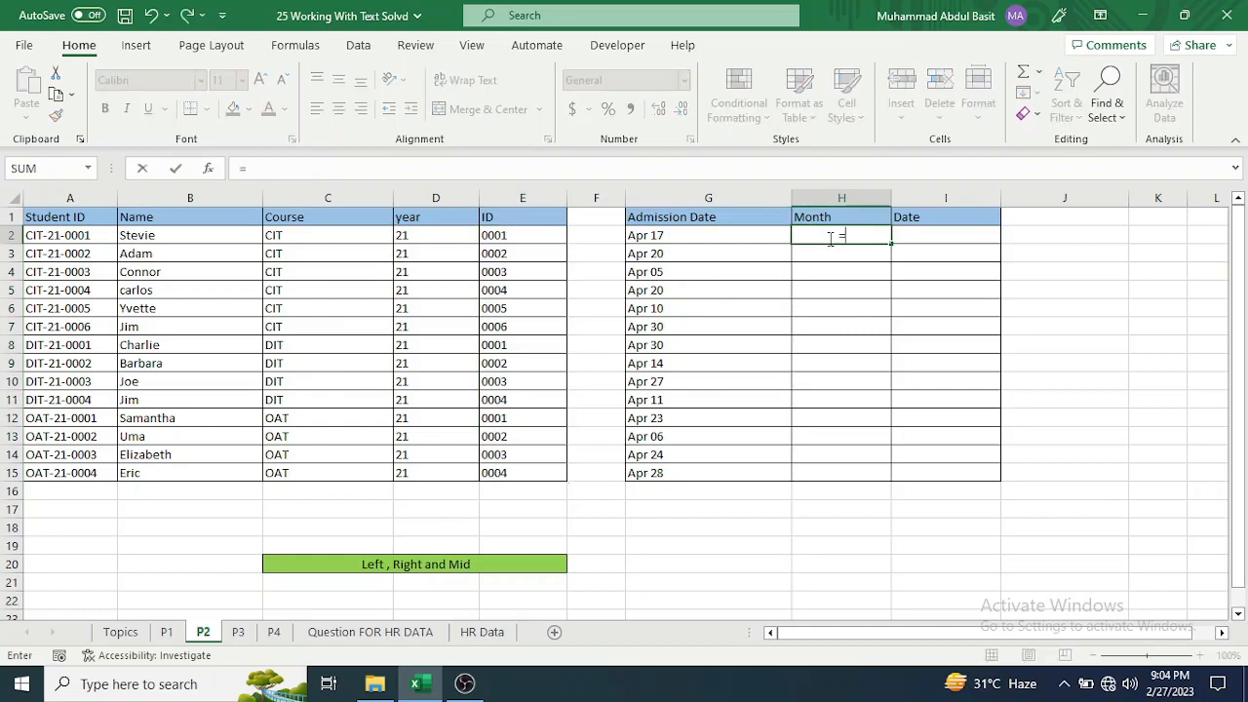
text(le)
key(Tab)
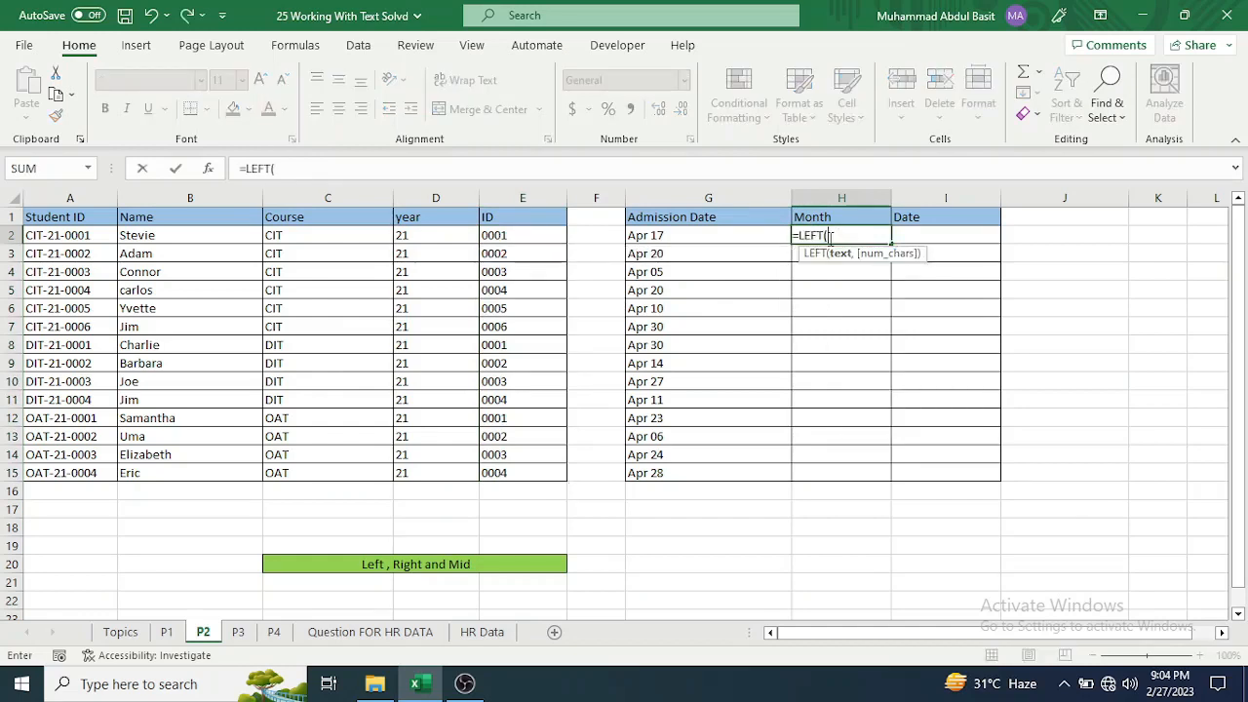
click(706, 235)
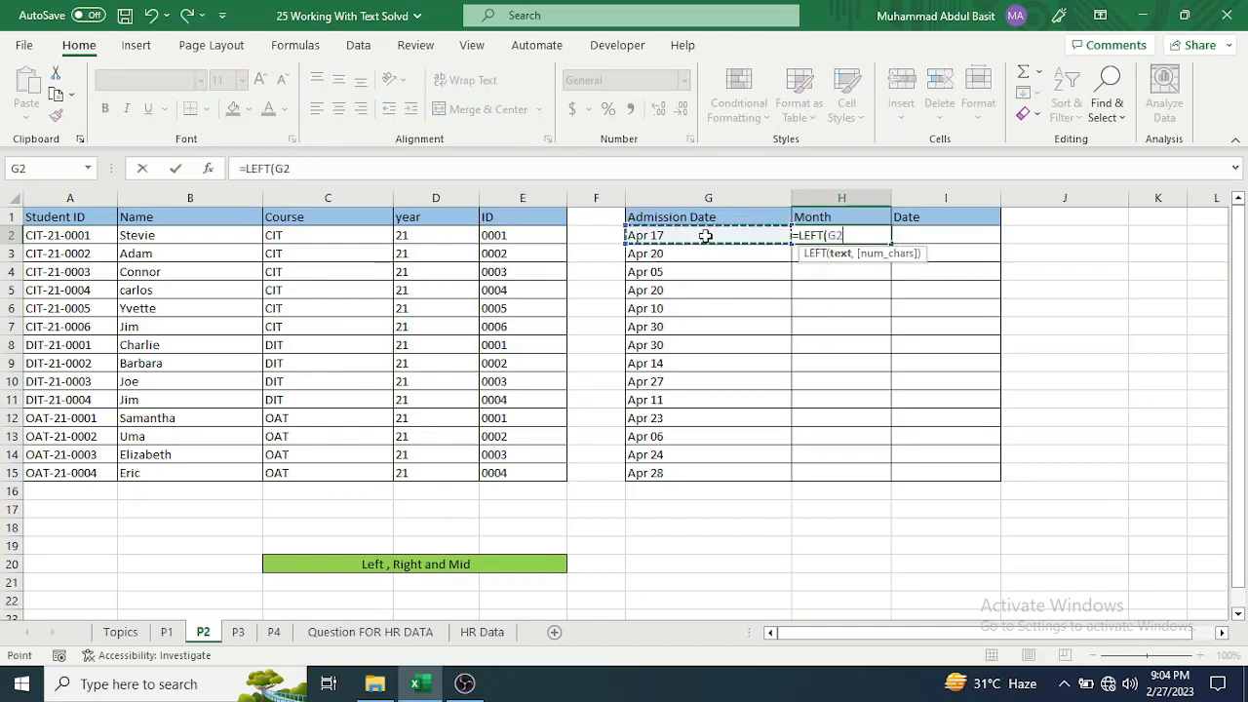
text(,3)
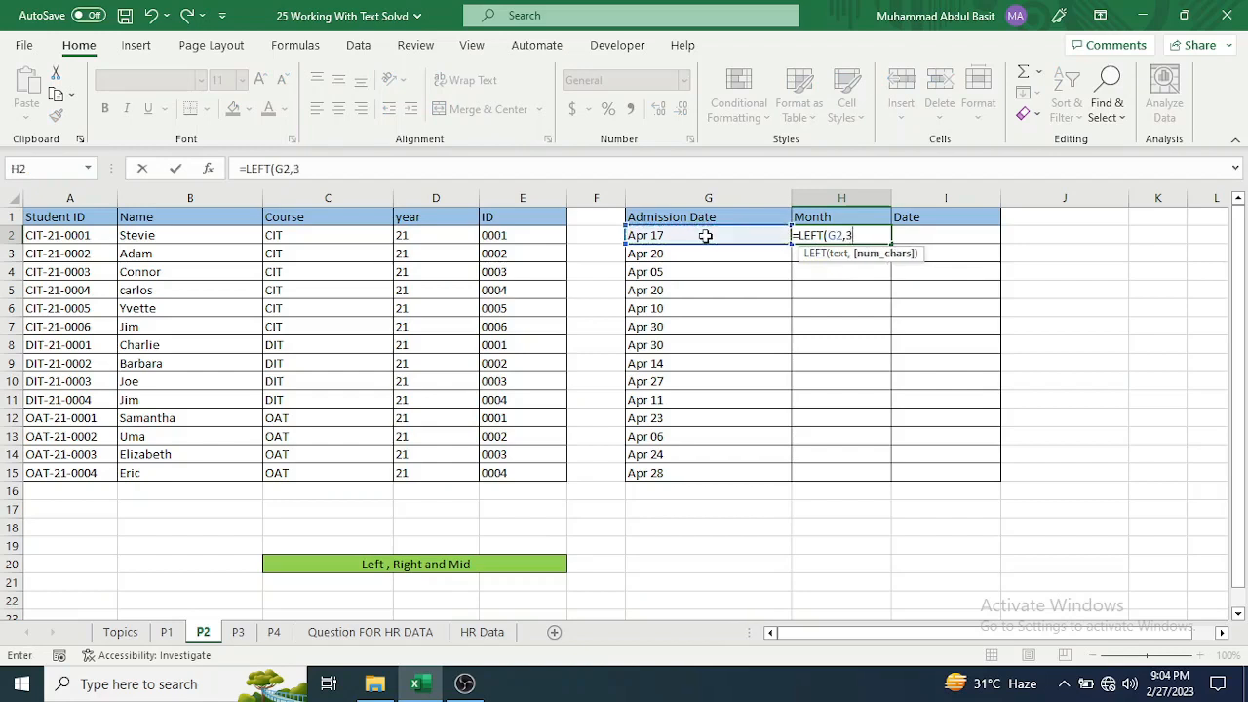
text())
key(Return)
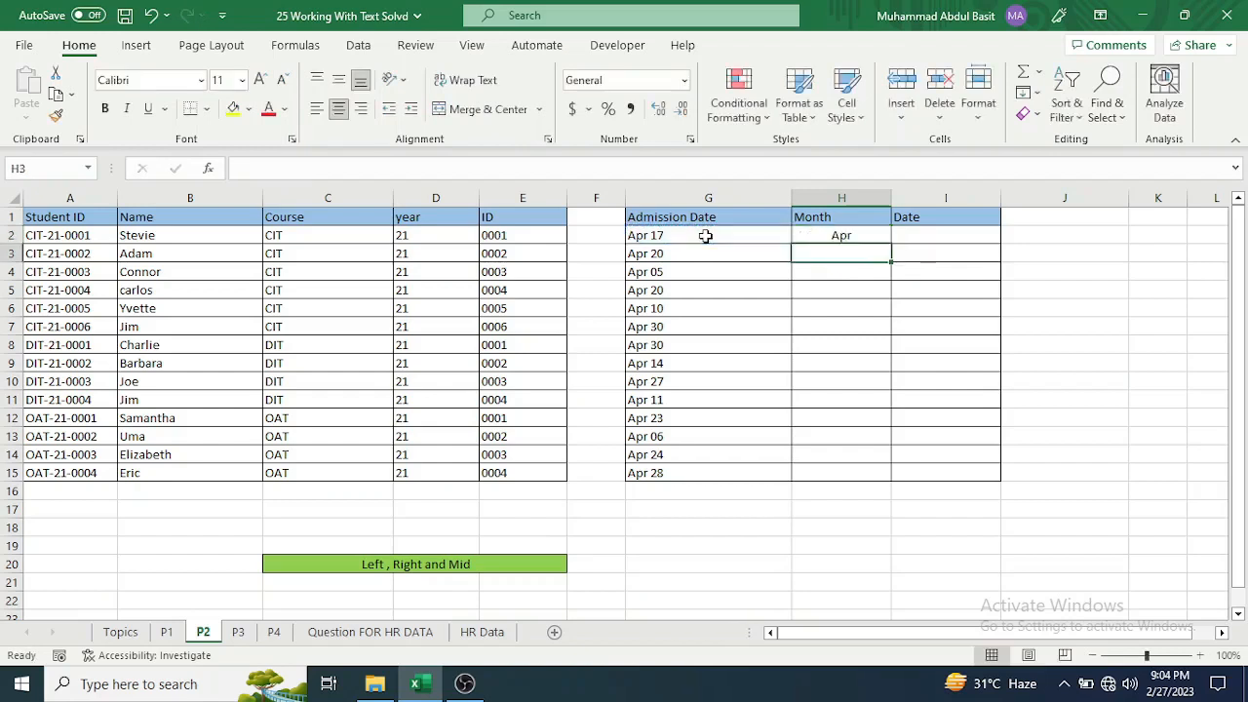
click(869, 235)
double_click(890, 245)
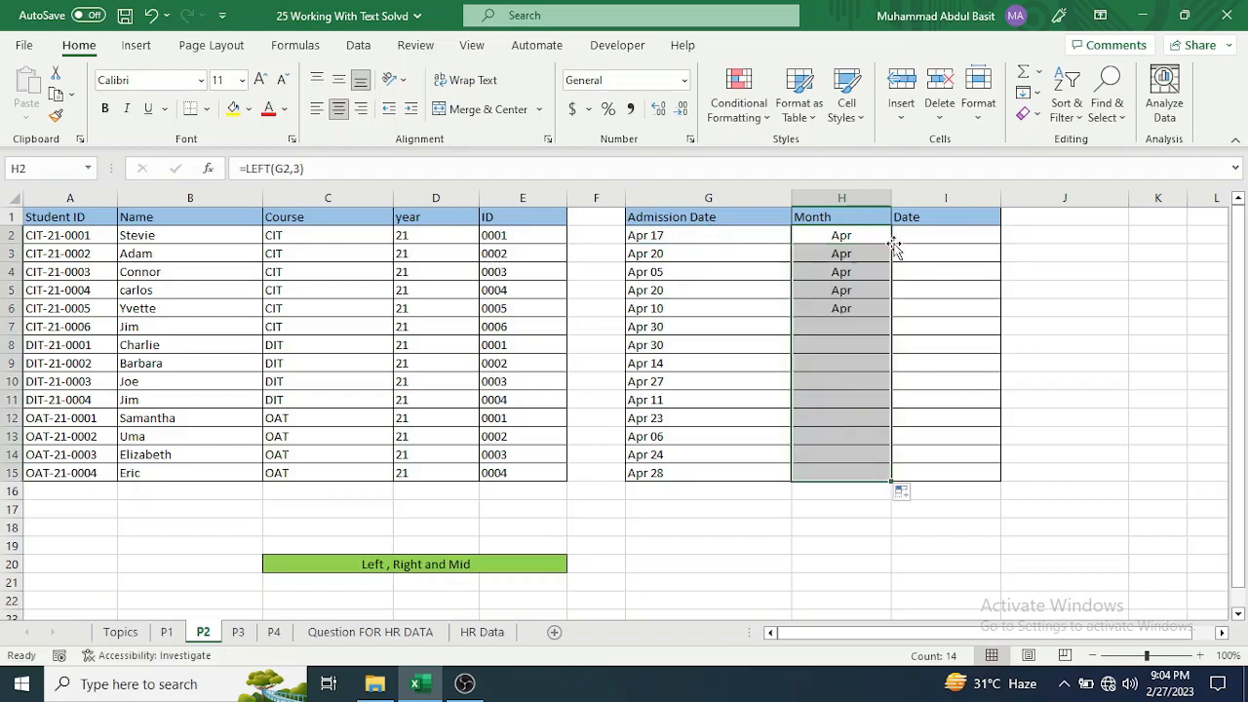
Enter =RIGHT(G2,2) in I2 to extract the day from the Admission Date, and fill it down to I15
click(922, 237)
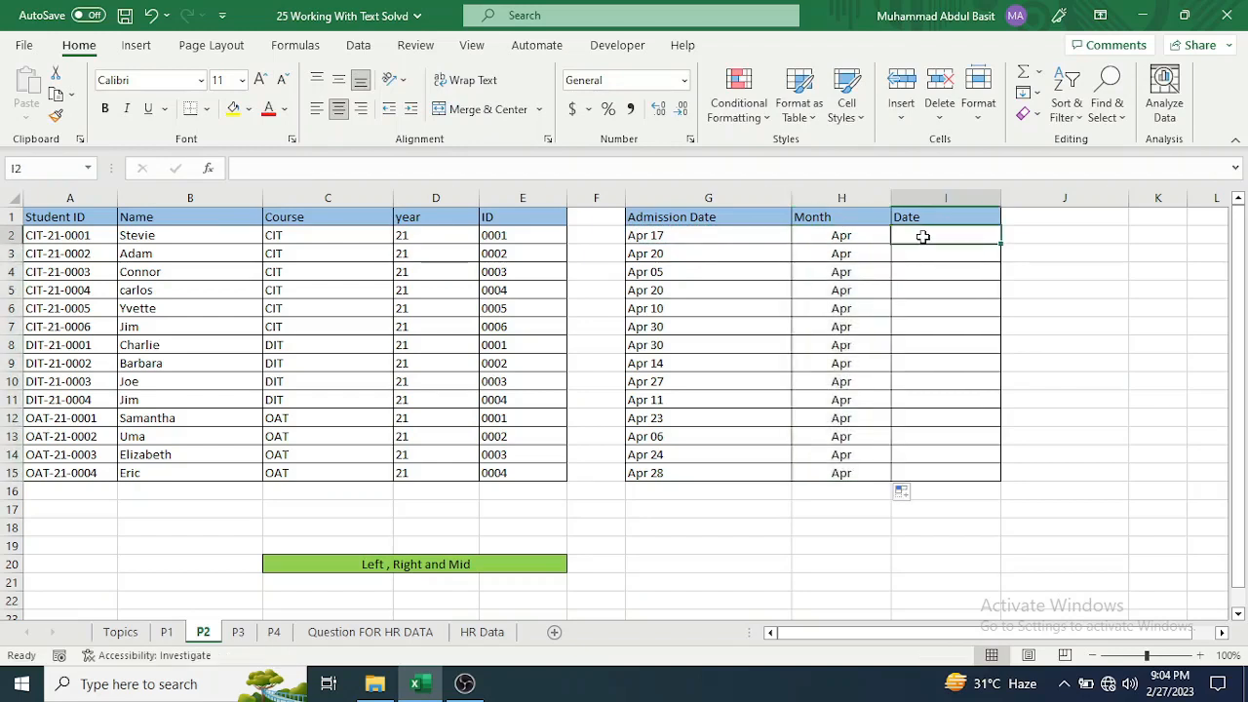
text(=righ)
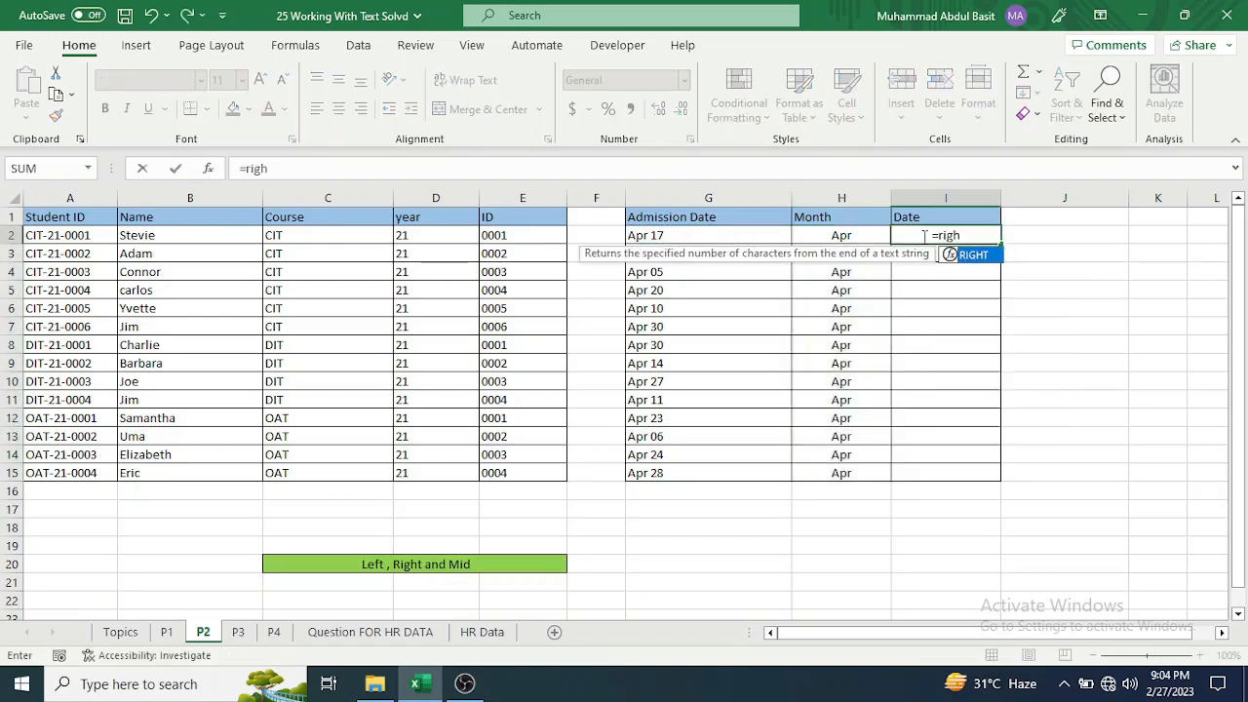
key(Tab)
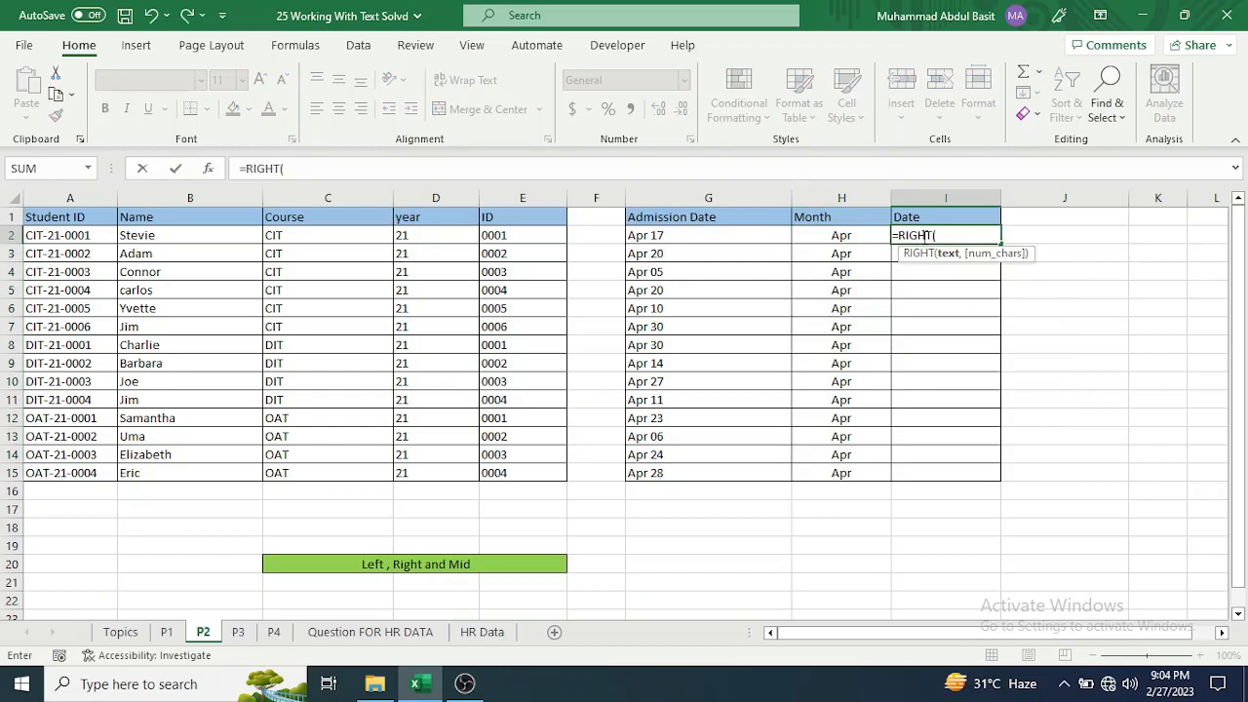
click(857, 235)
text(,)
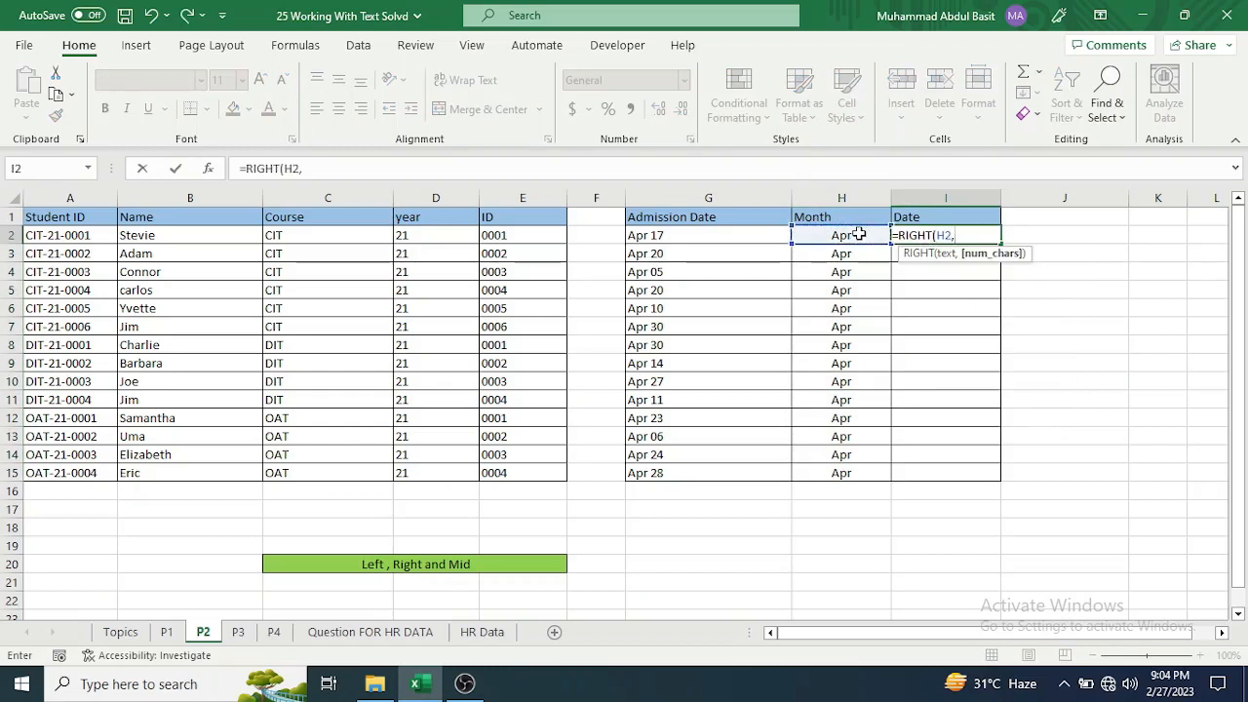
key(BackSpace)
key(BackSpace)
key(BackSpace)
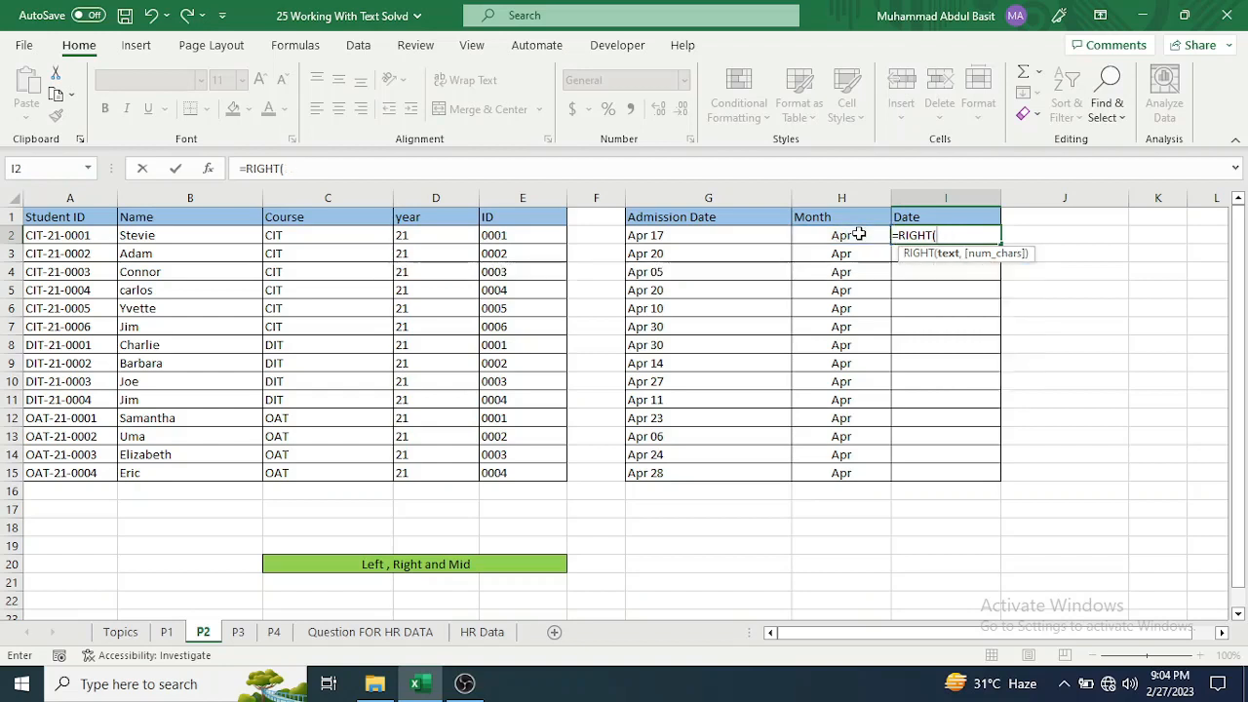
click(735, 231)
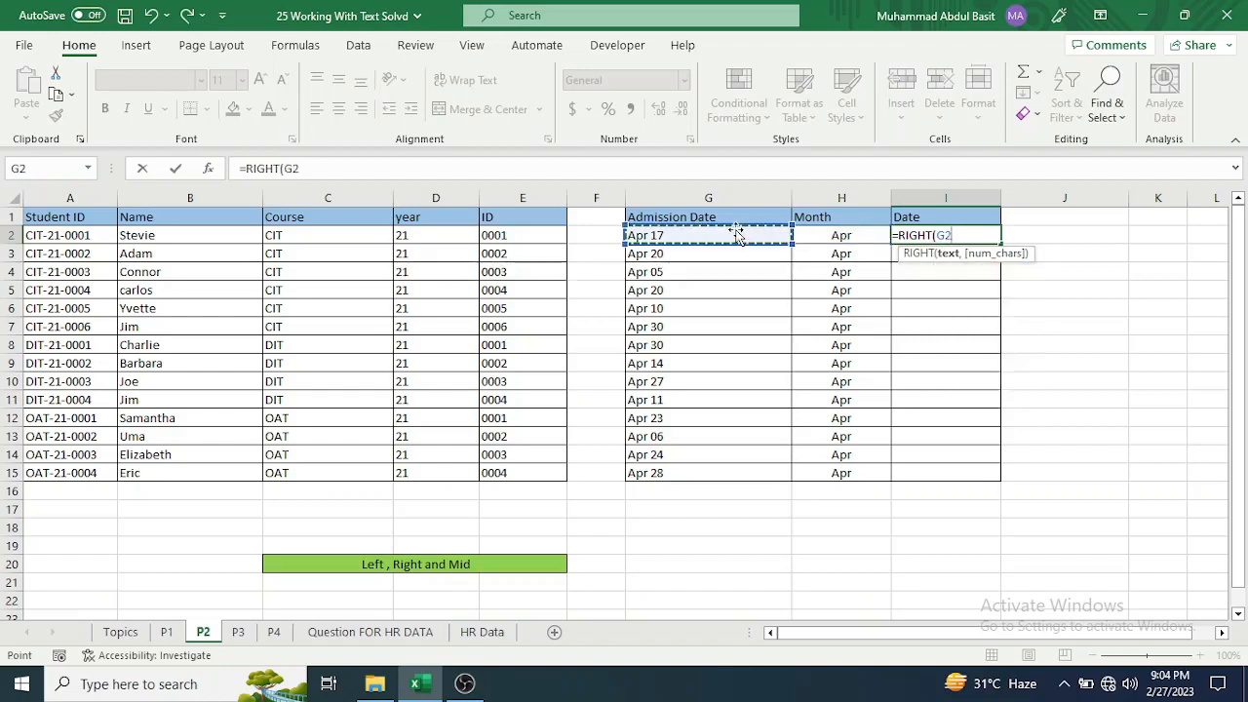
text(,2))
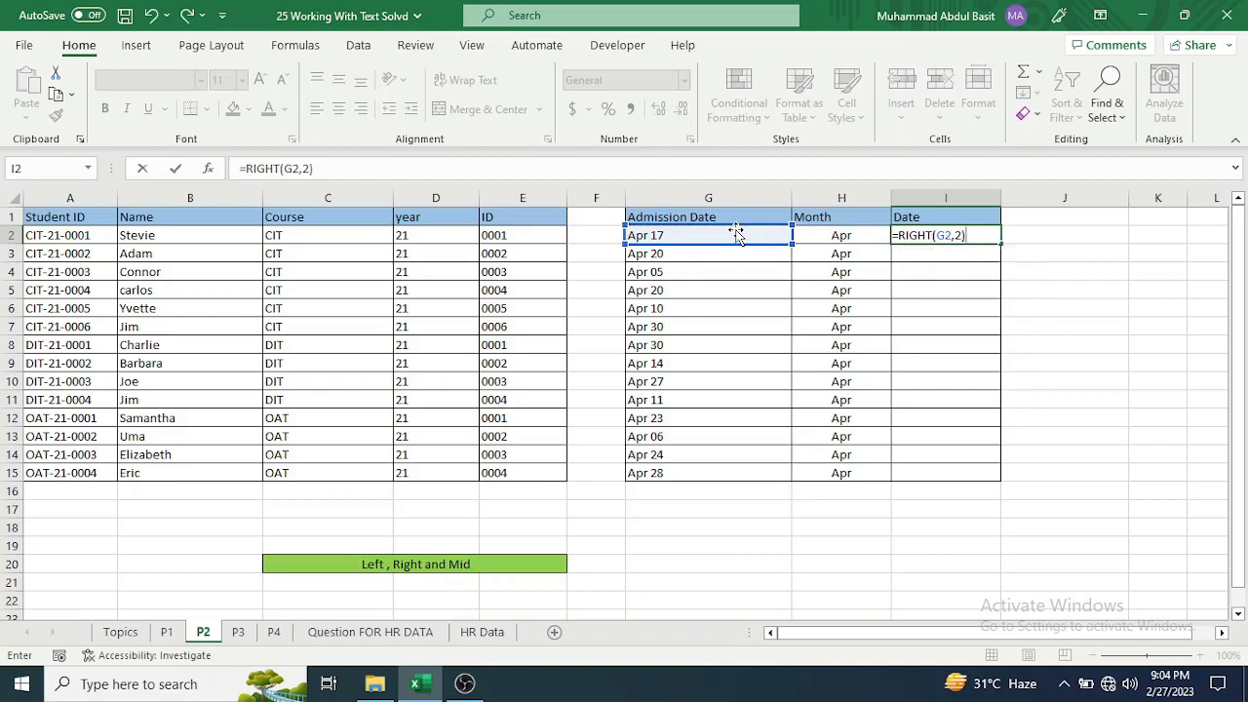
key(Return)
click(975, 237)
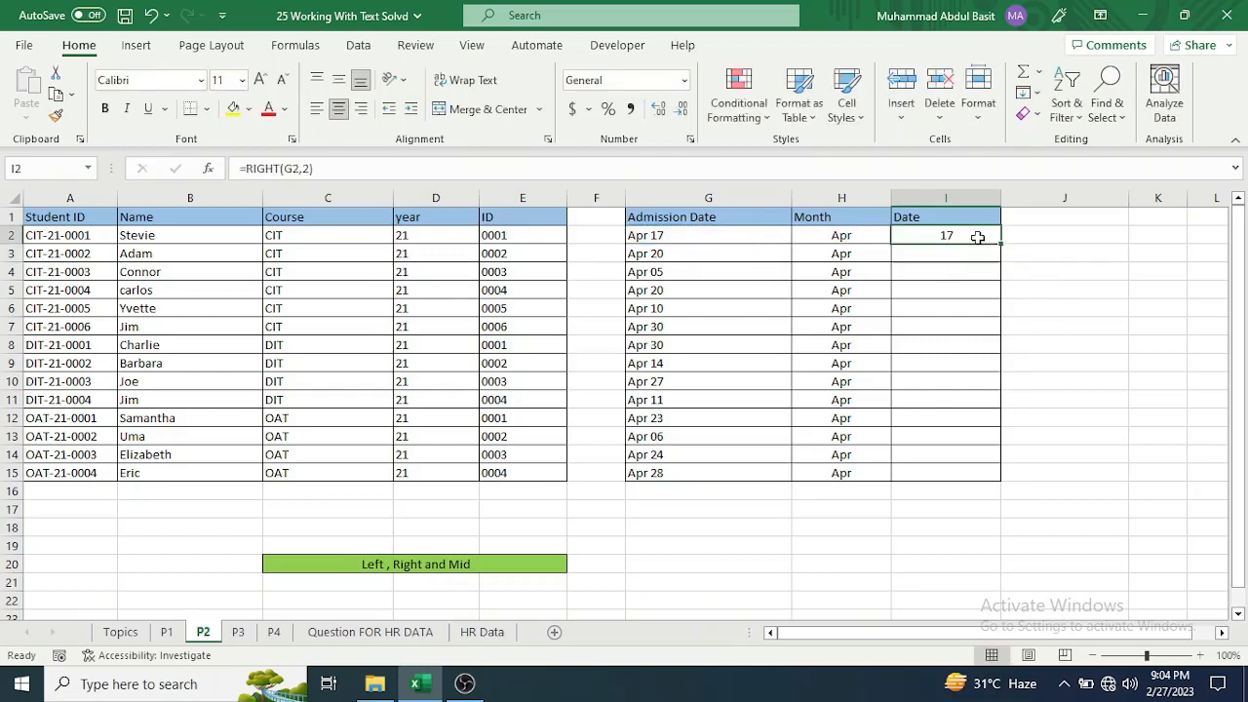
double_click(1001, 261)
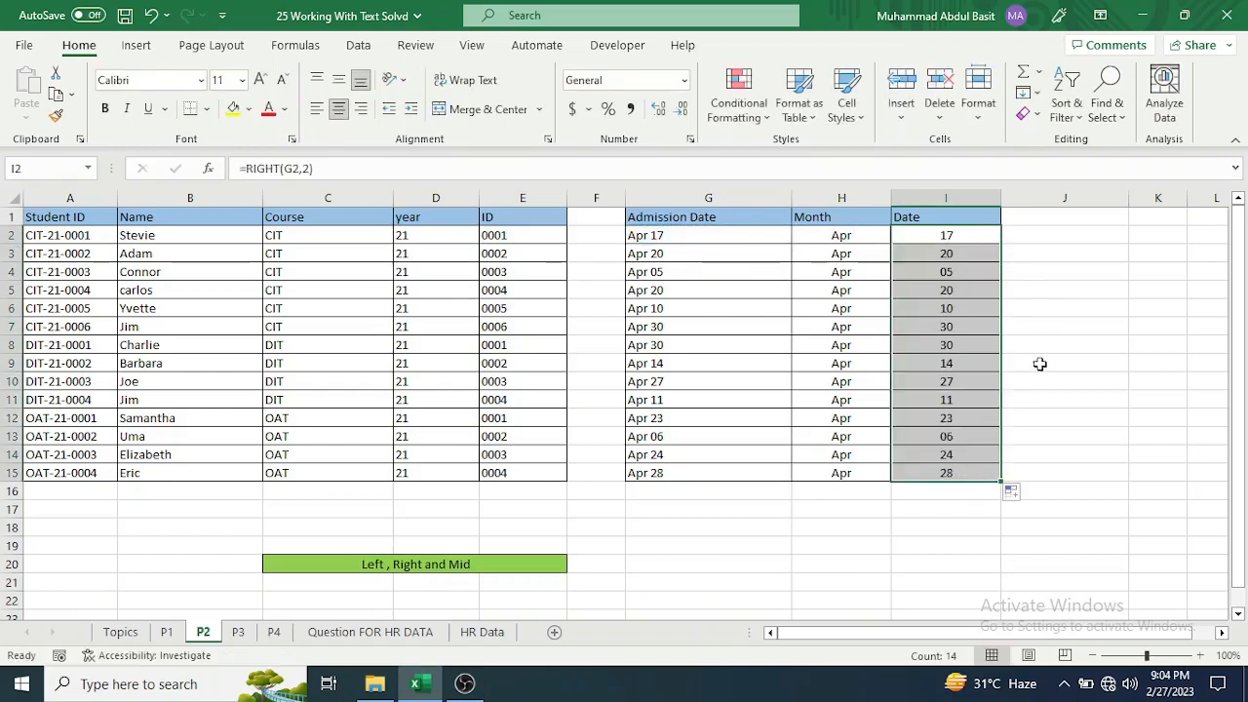
On sheet P3, enter =CLEAN(B2) in D2 to remove nonprintable characters from the Inv/cr text, and fill it down to D14
click(238, 632)
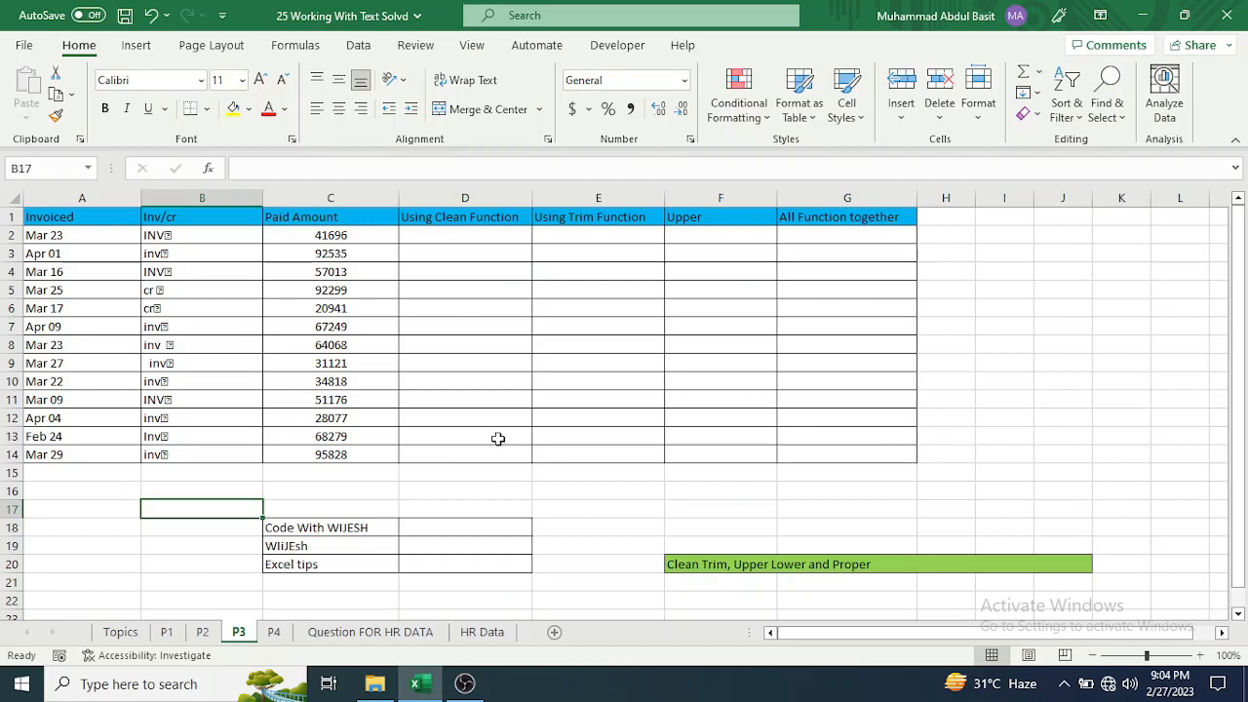
click(463, 235)
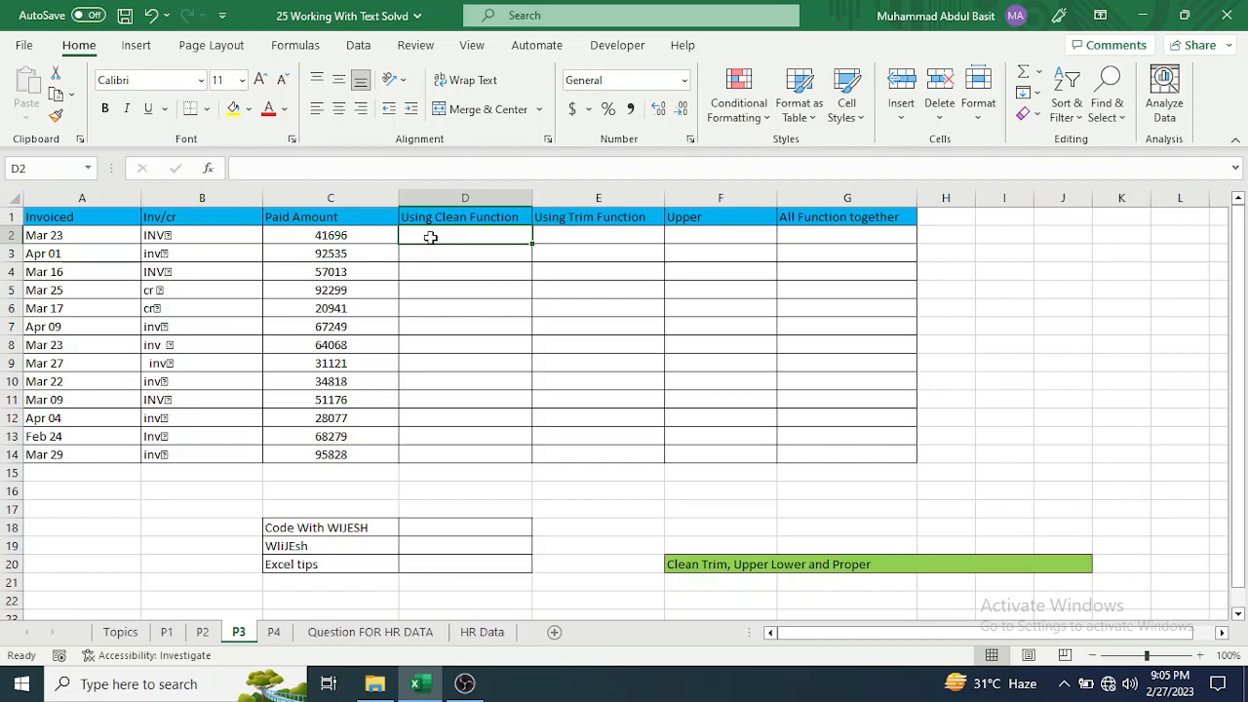
text(=cl)
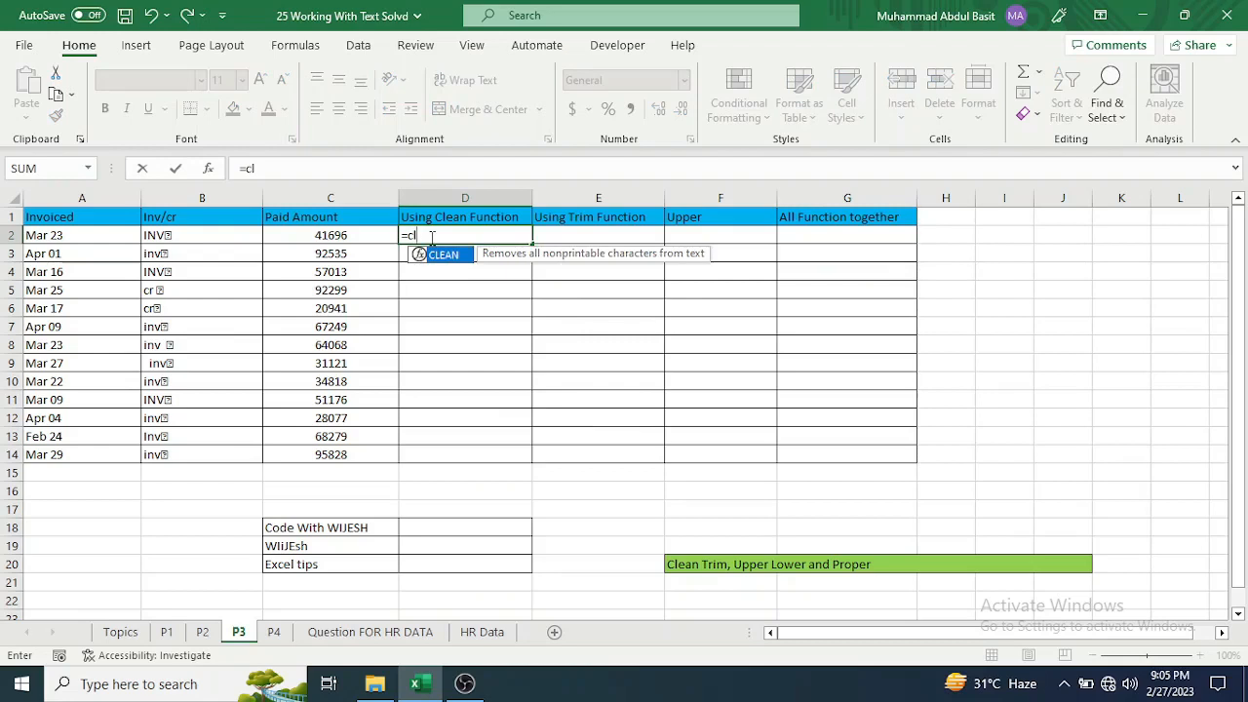
key(Tab)
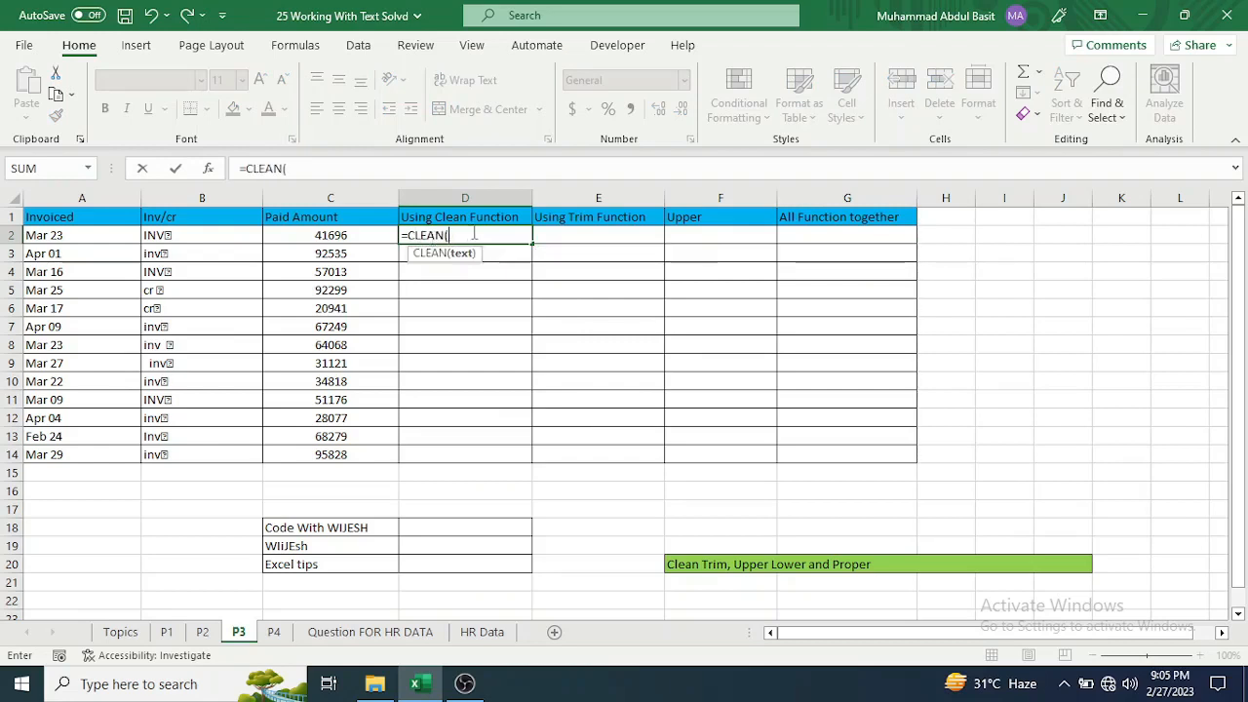
click(202, 234)
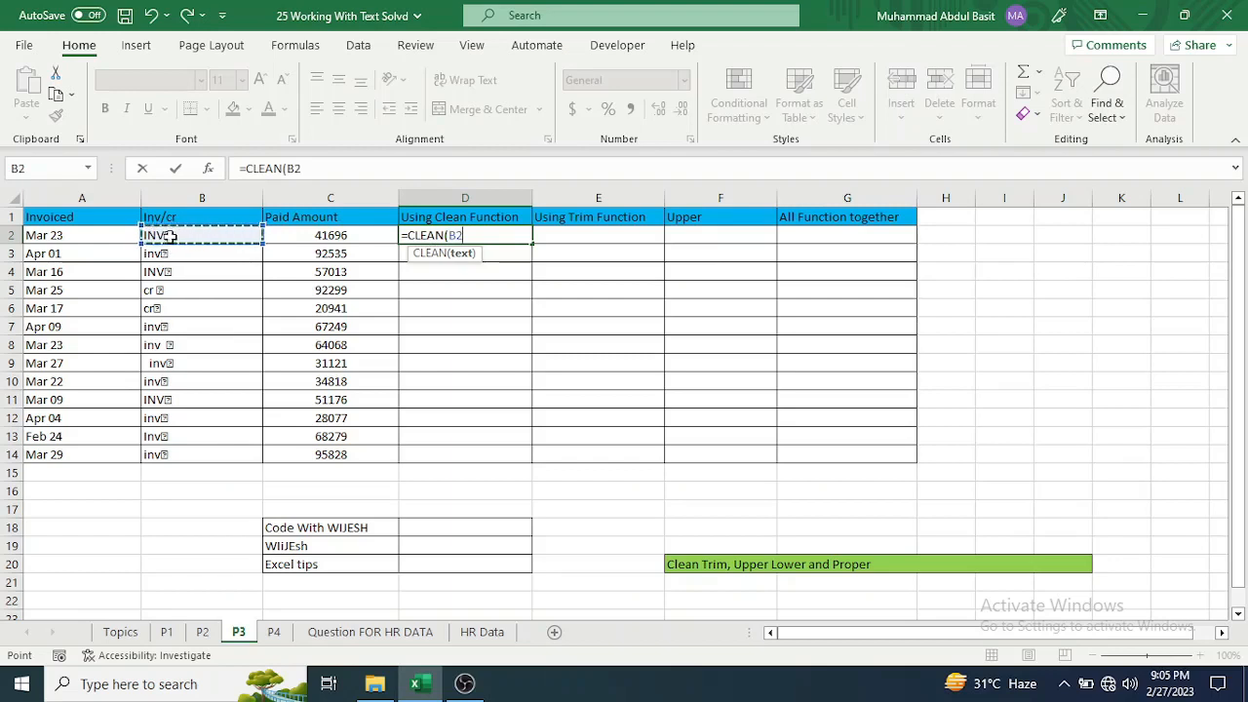
text())
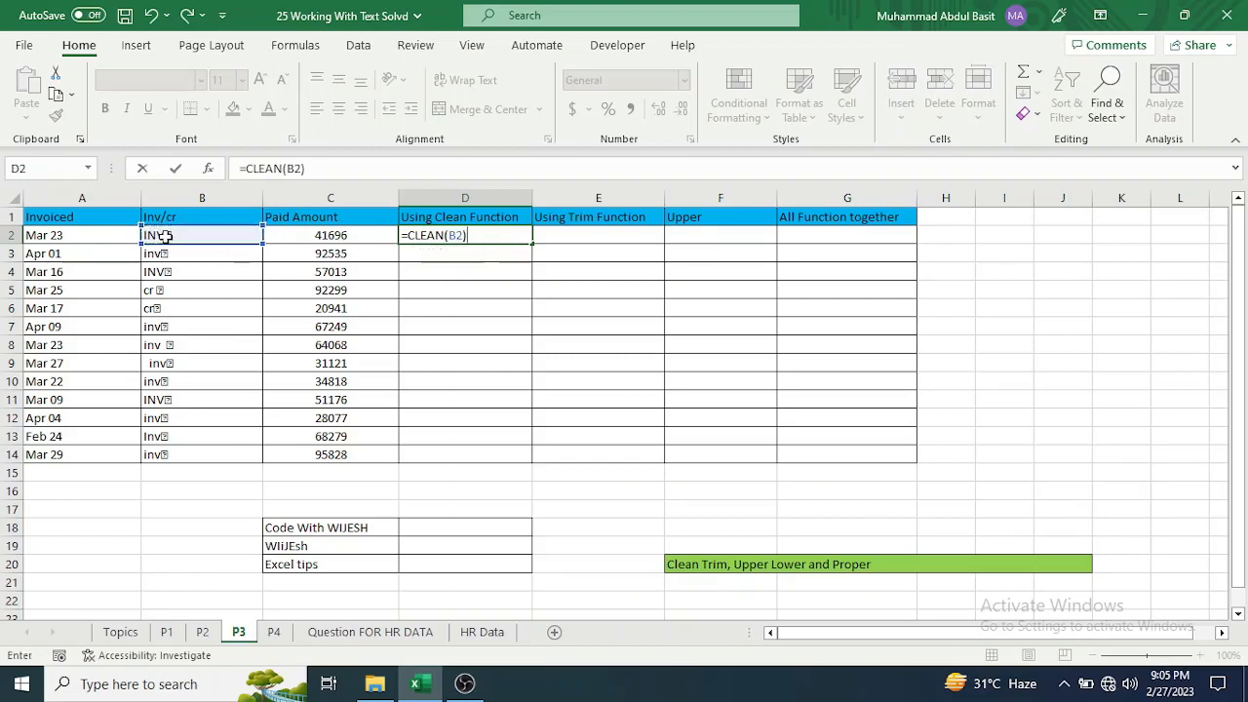
key(Return)
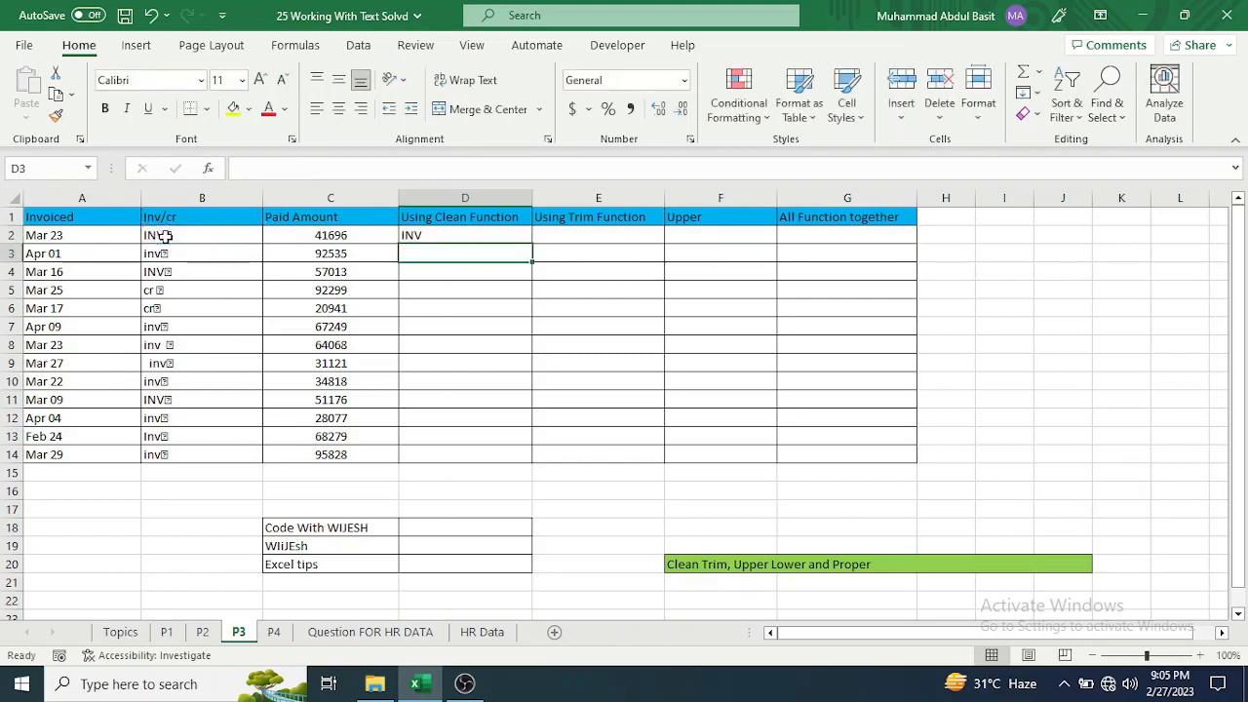
click(478, 236)
double_click(531, 245)
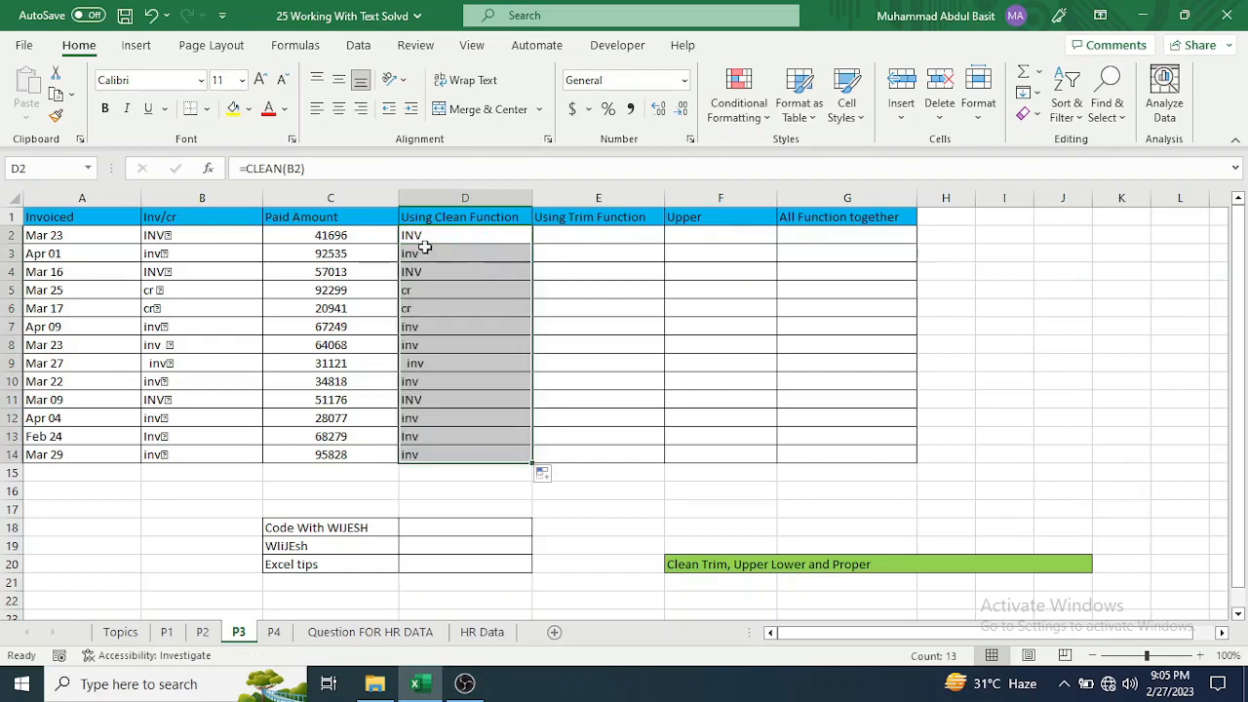
click(410, 364)
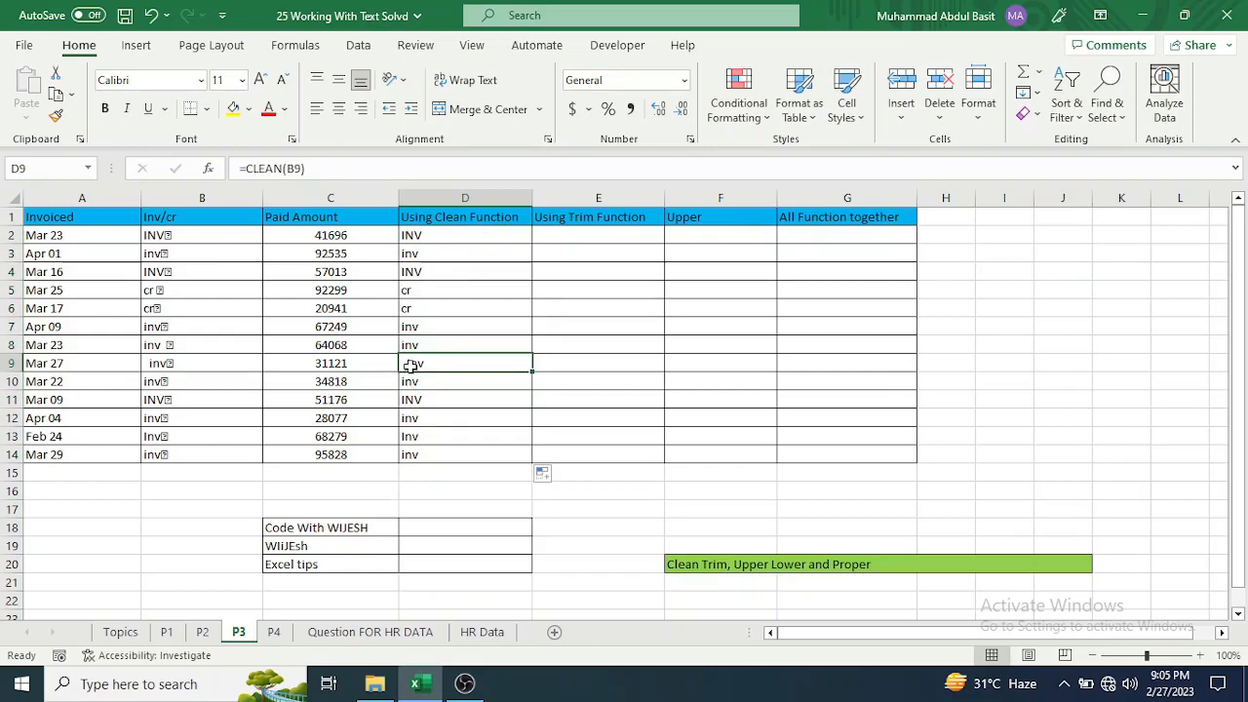
Enter =TRIM(D2) in E2 to remove extra spaces from the cleaned text, and fill it down to E14
click(602, 233)
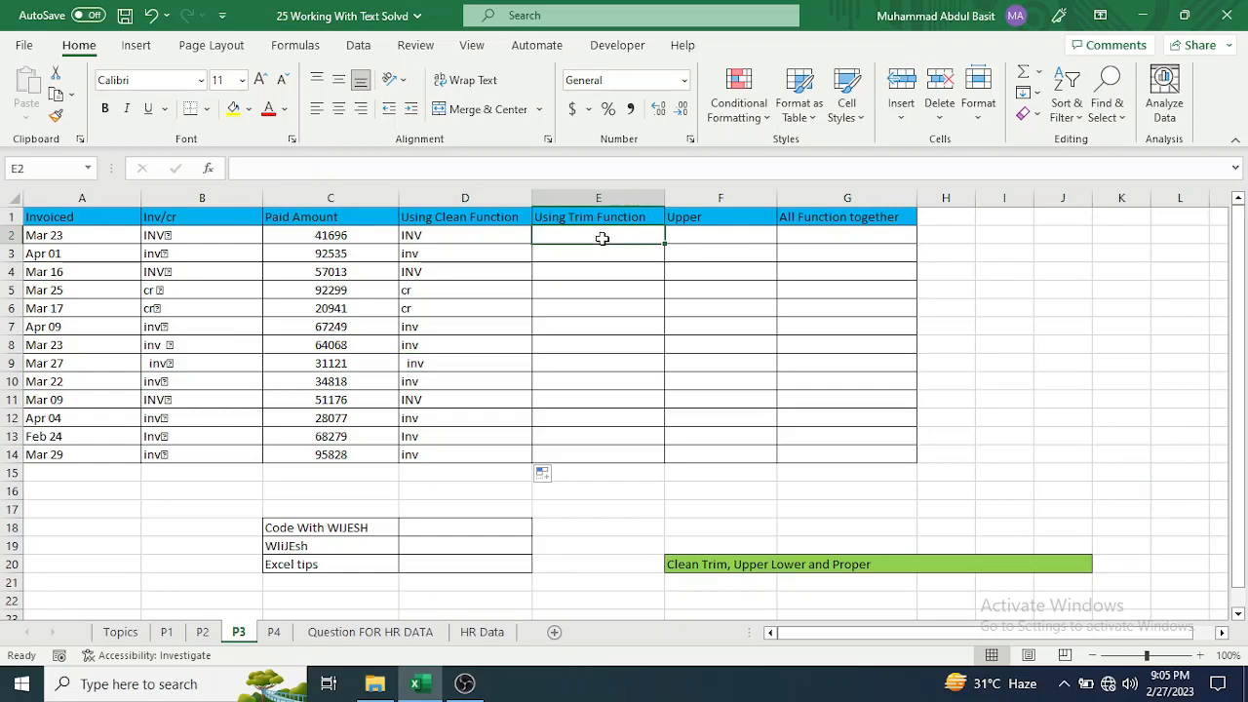
text(=cl)
key(BackSpace)
key(BackSpace)
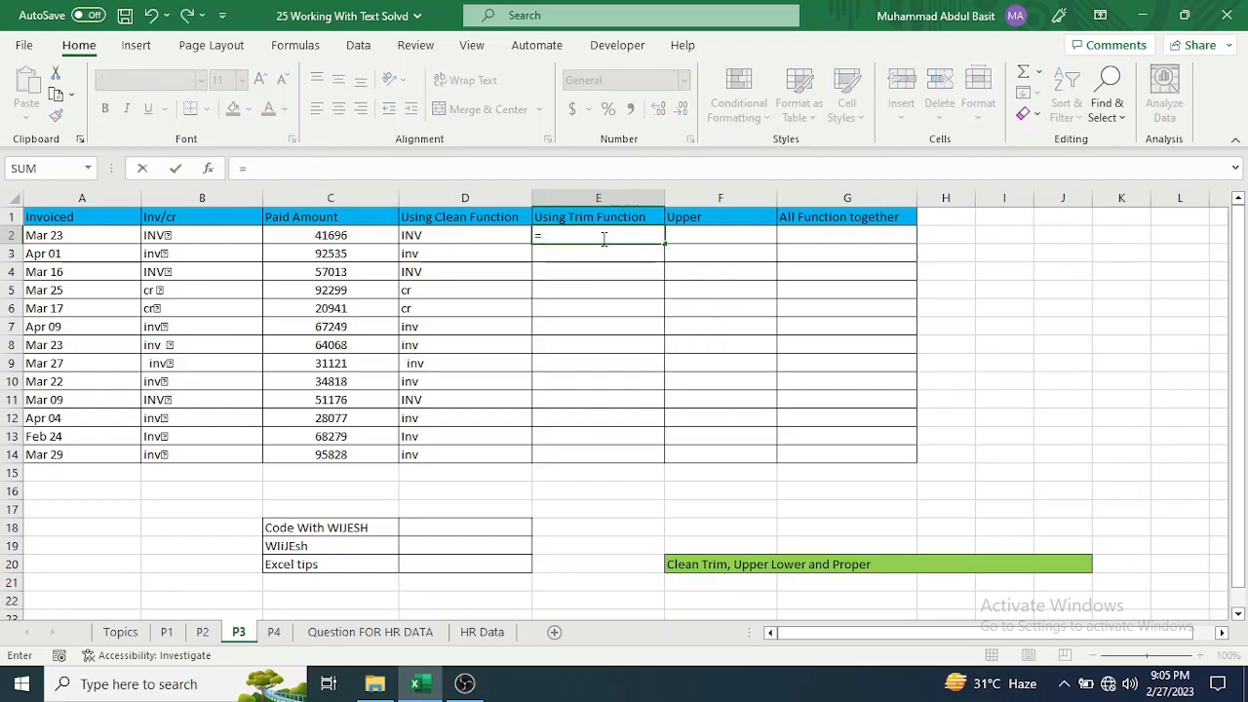
text(tim)
key(Tab)
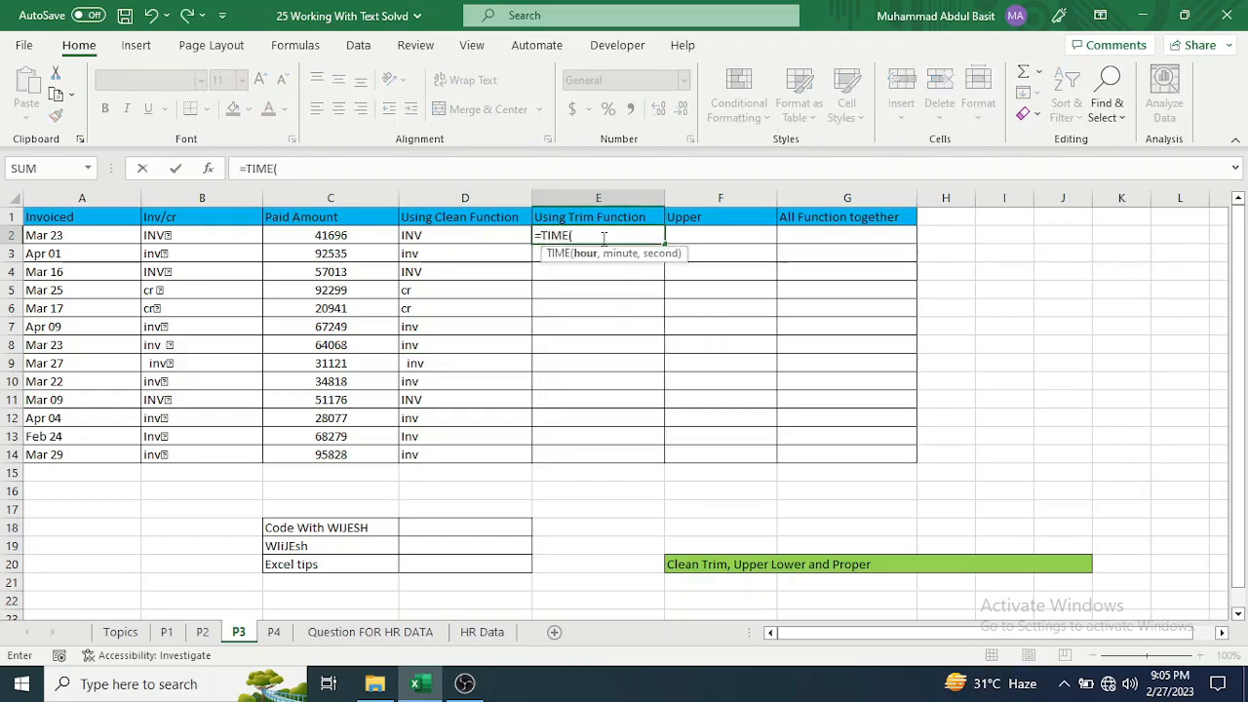
key(BackSpace)
key(BackSpace)
key(BackSpace)
key(BackSpace)
text(rim)
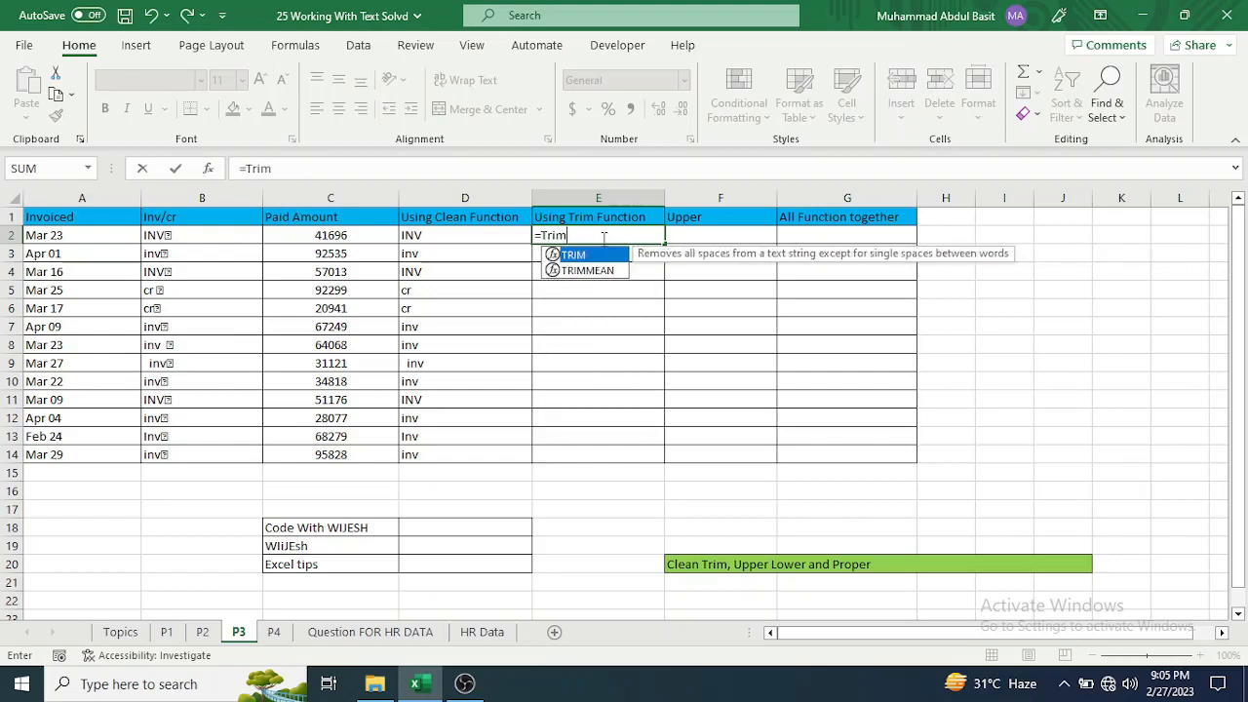
key(Tab)
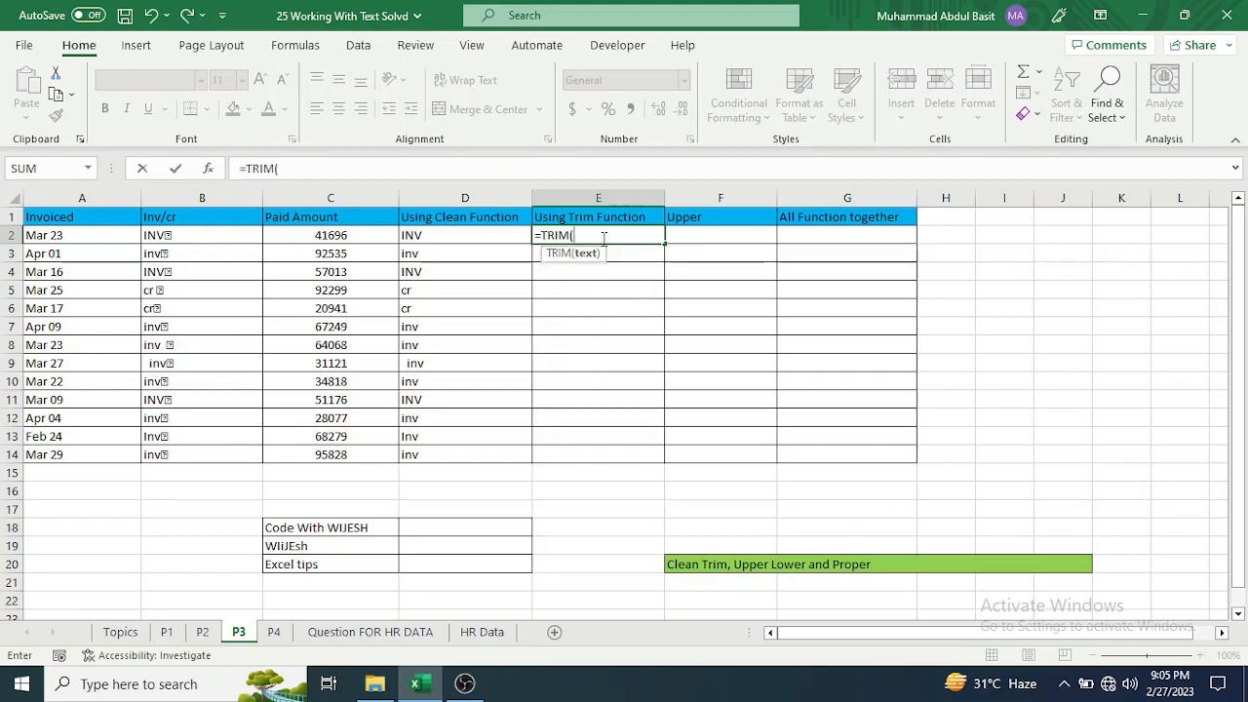
click(474, 237)
text())
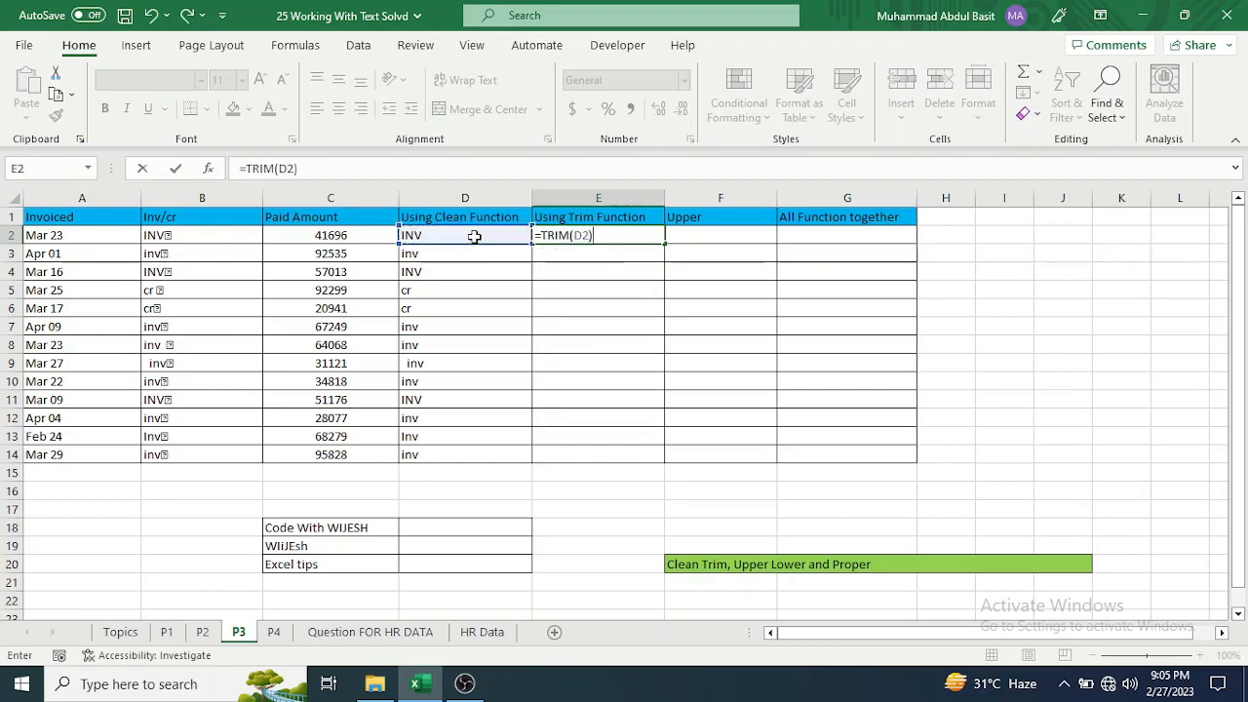
key(ctrl+Return)
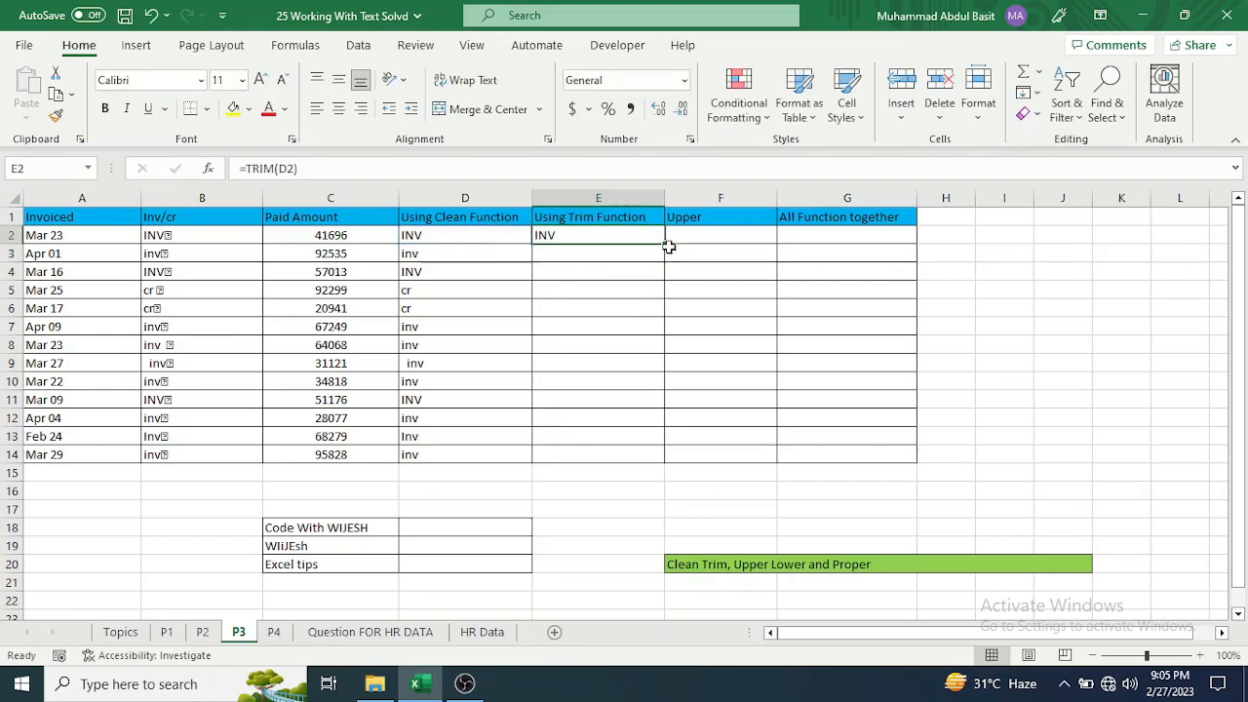
double_click(664, 243)
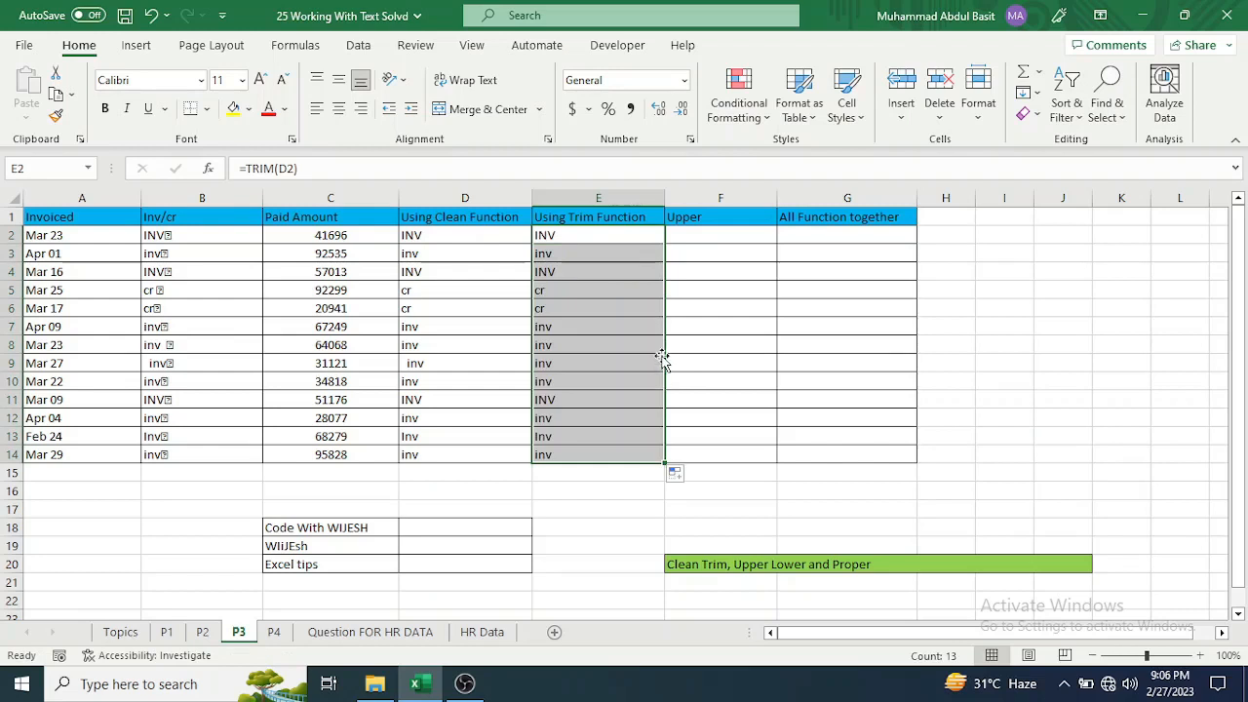
Enter =UPPER(E2) in F2 to convert the trimmed text to uppercase, and fill it down to F14
click(708, 237)
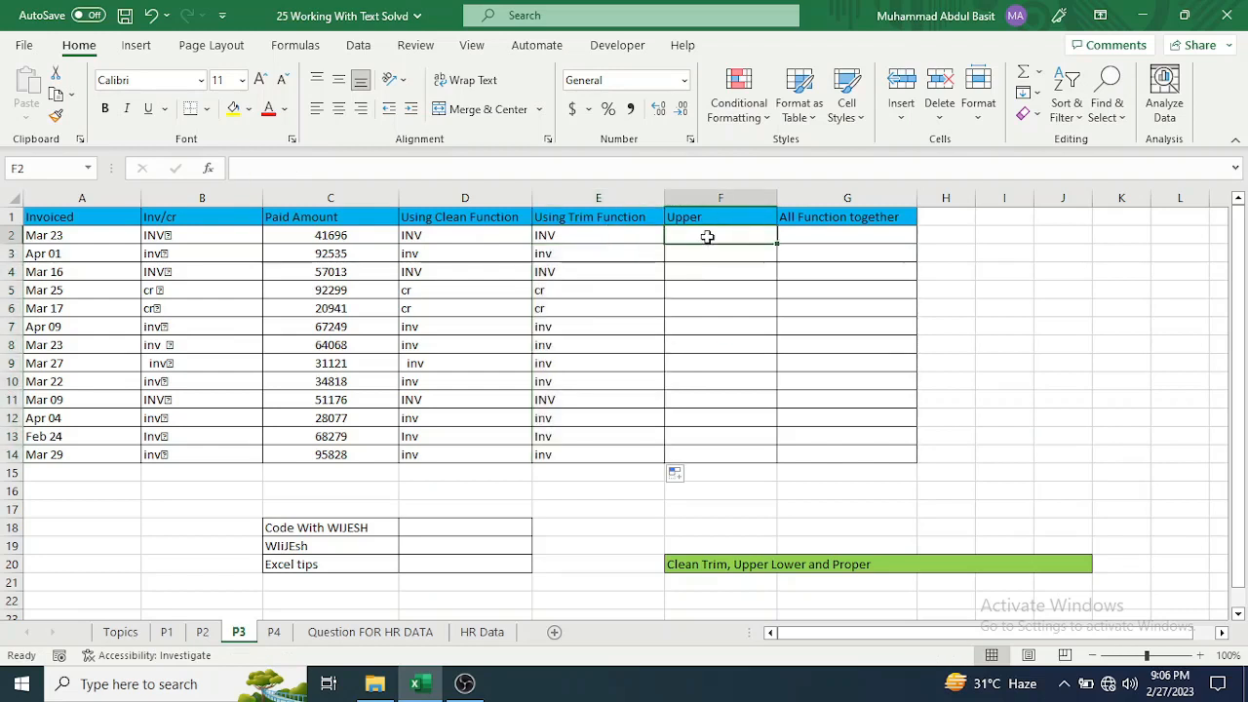
text(=Upp)
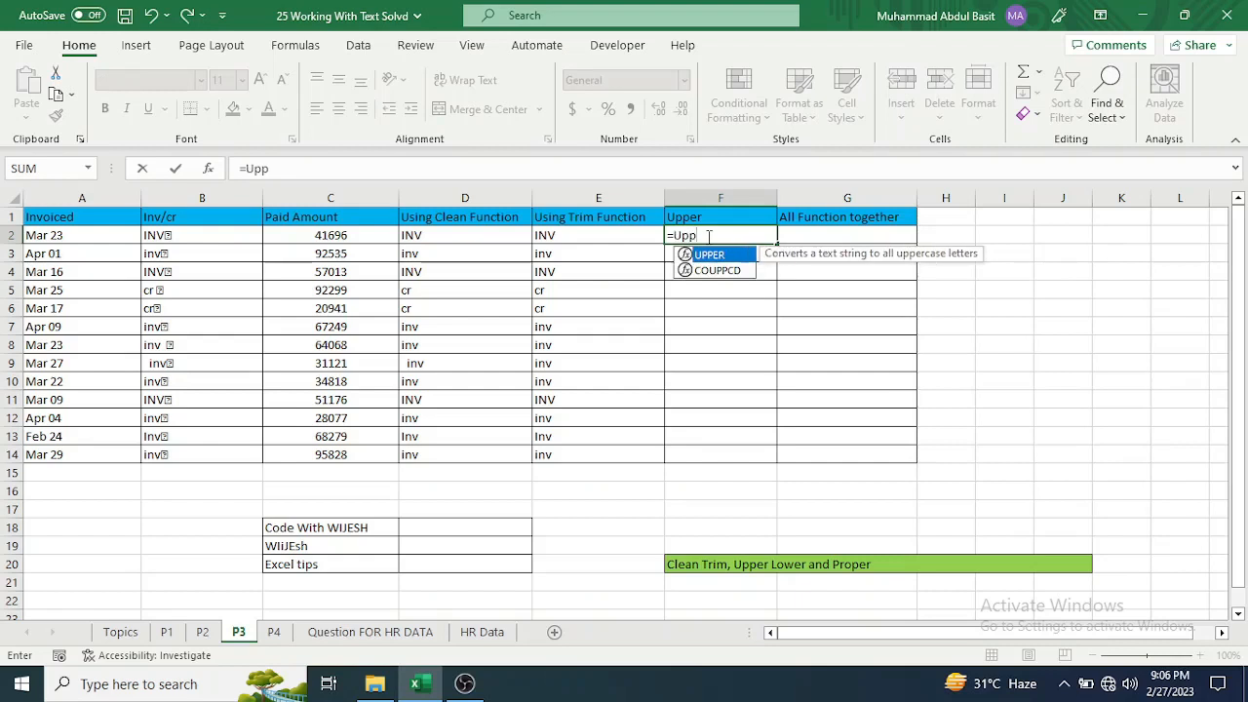
key(Tab)
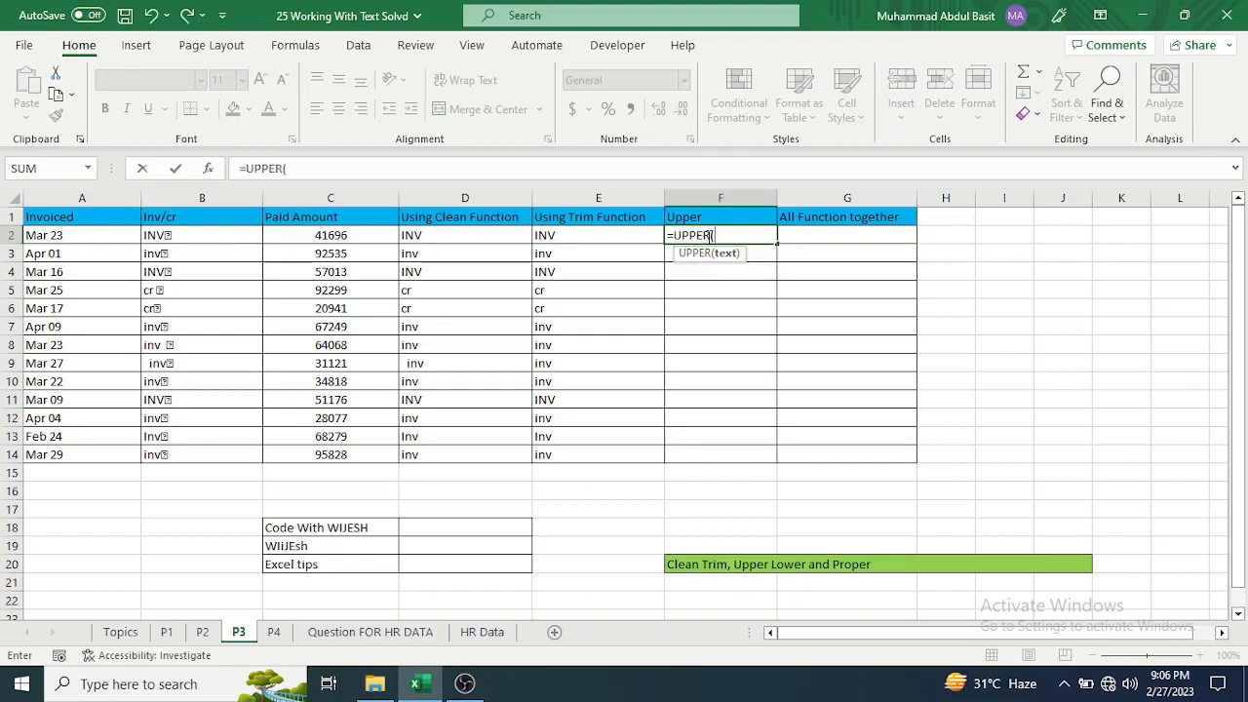
mouse_move(602, 237)
mouse_down()
mouse_move(602, 290)
mouse_move(608, 237)
mouse_up()
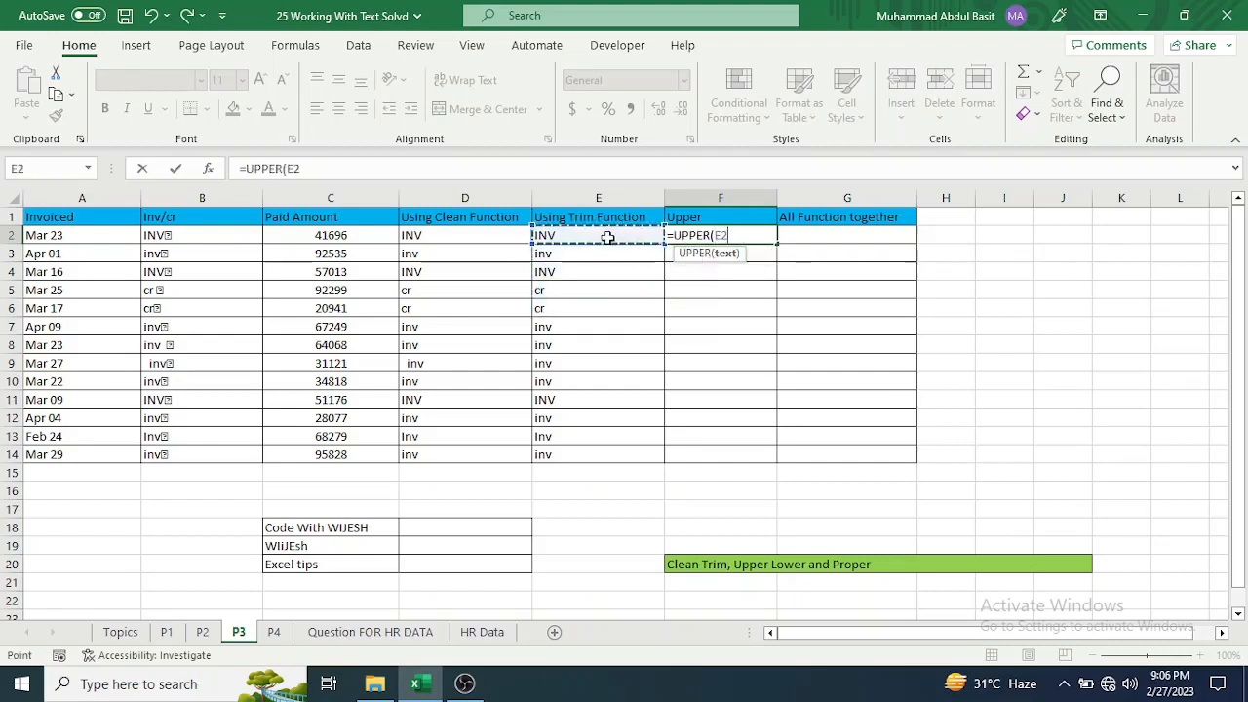
text())
key(Return)
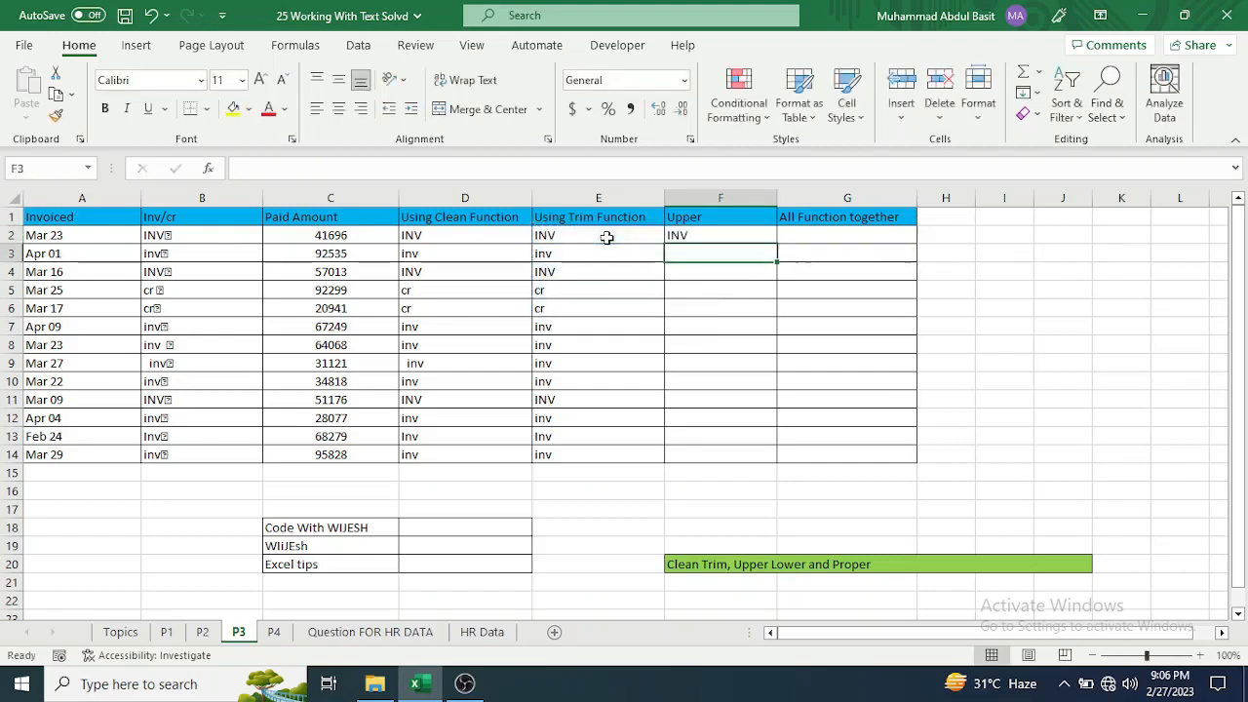
click(727, 236)
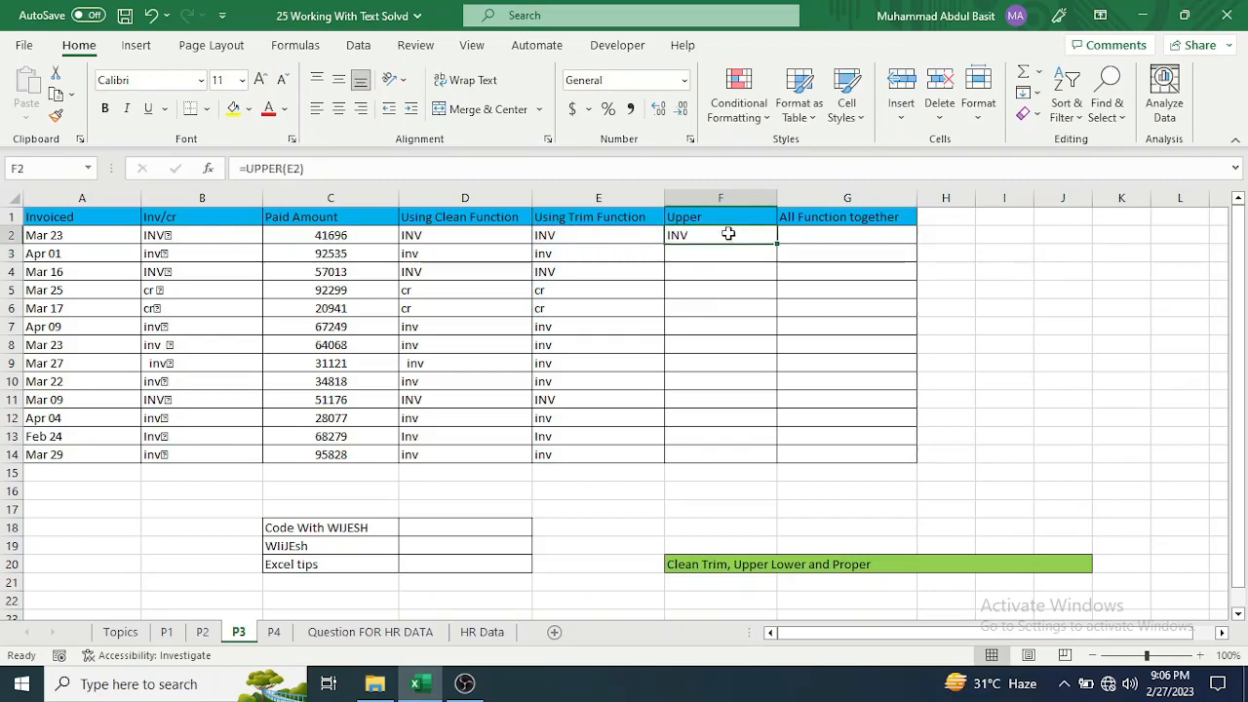
double_click(777, 245)
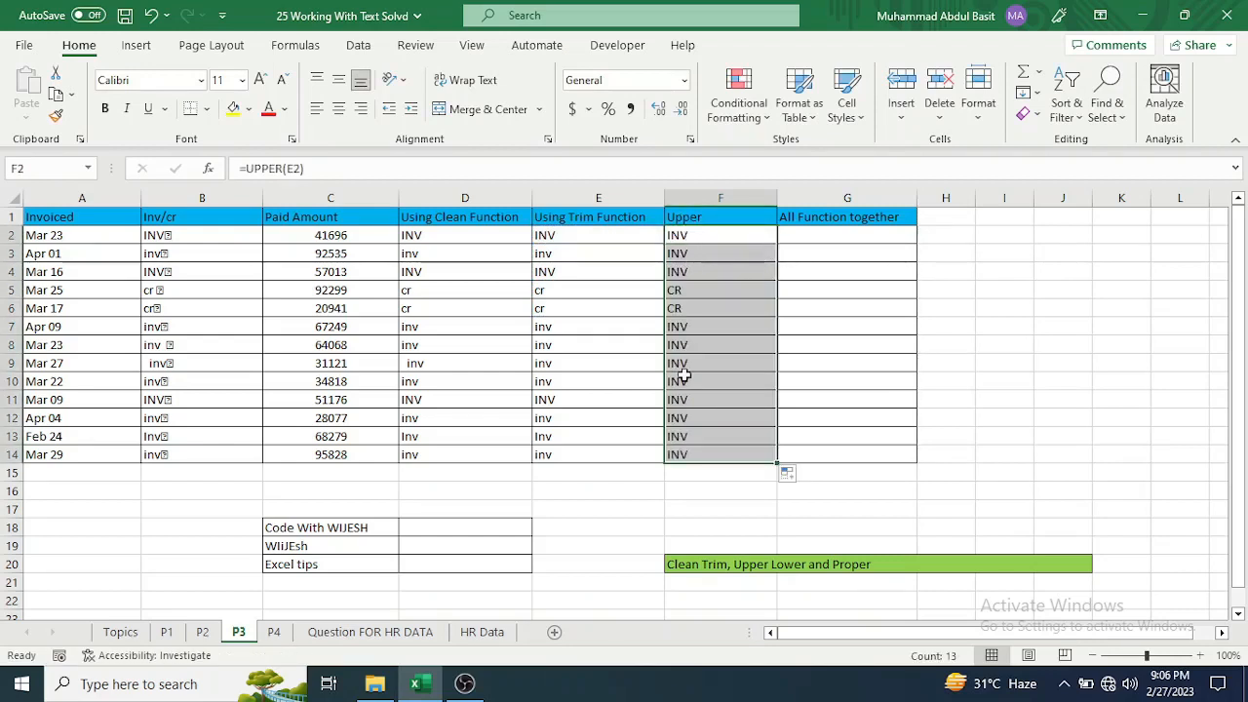
Start the combined formula in G2 with the CLEAN function applied to the Inv/cr text in B2
click(836, 237)
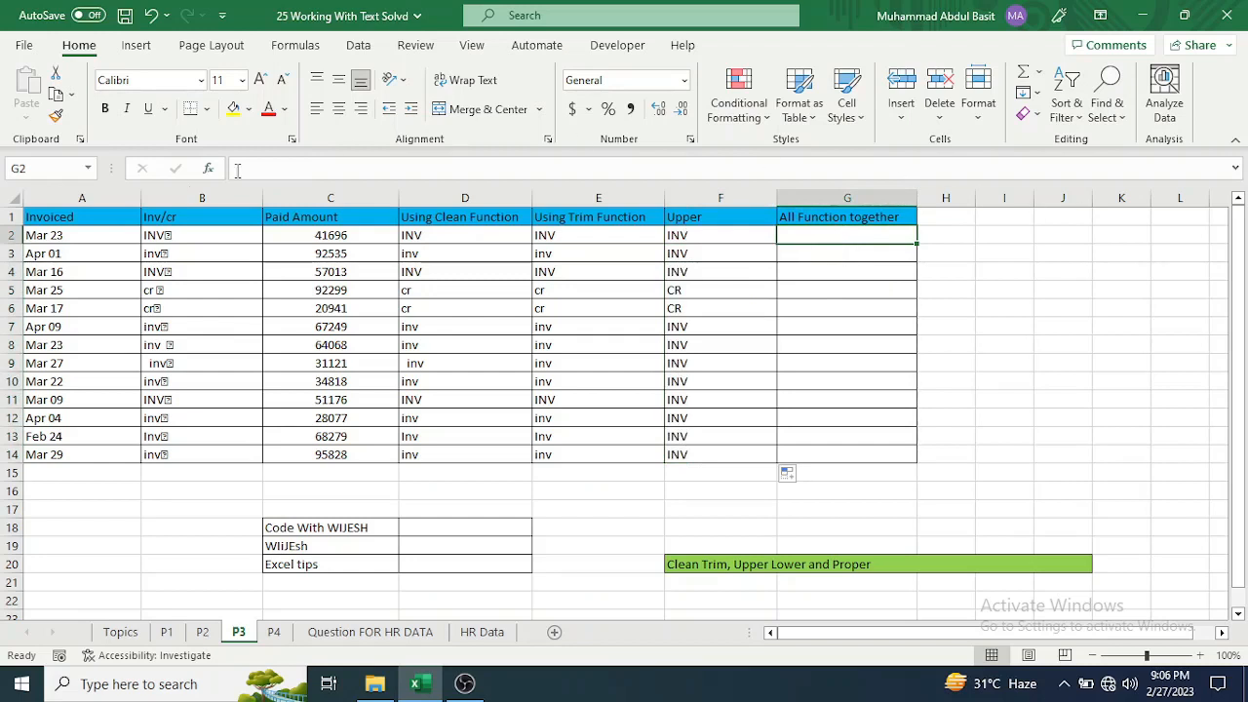
drag(184, 235, 205, 458)
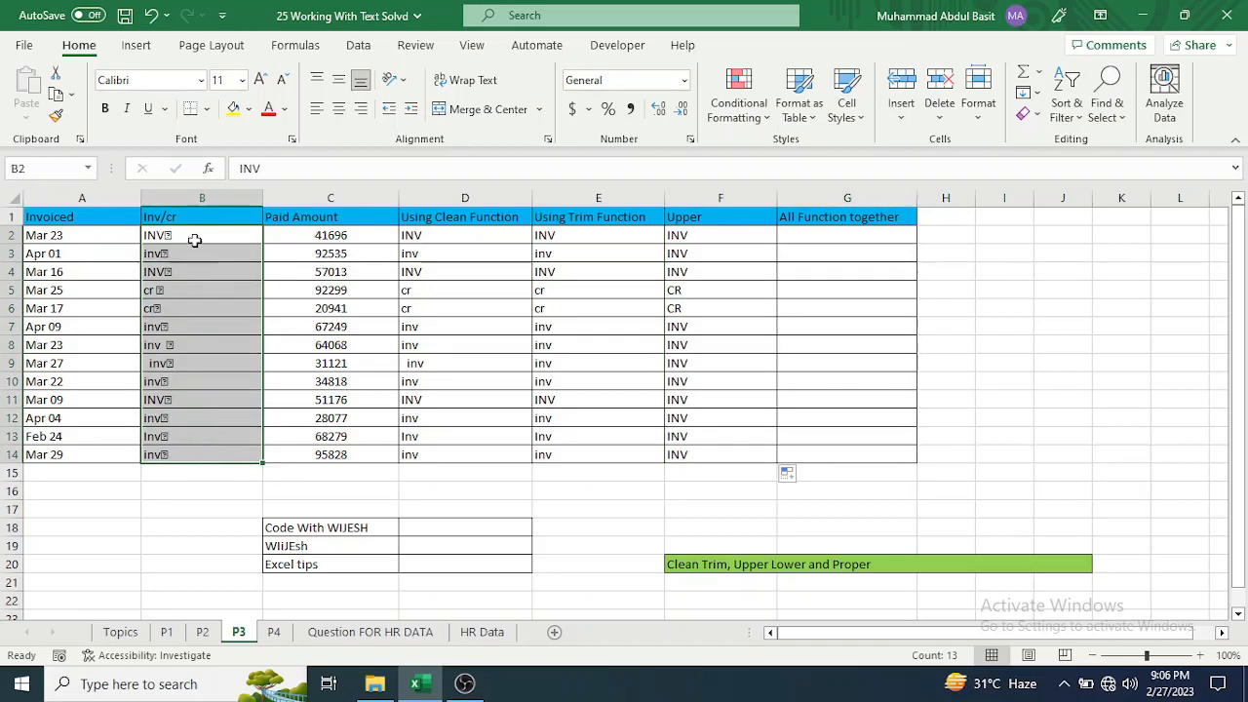
click(827, 236)
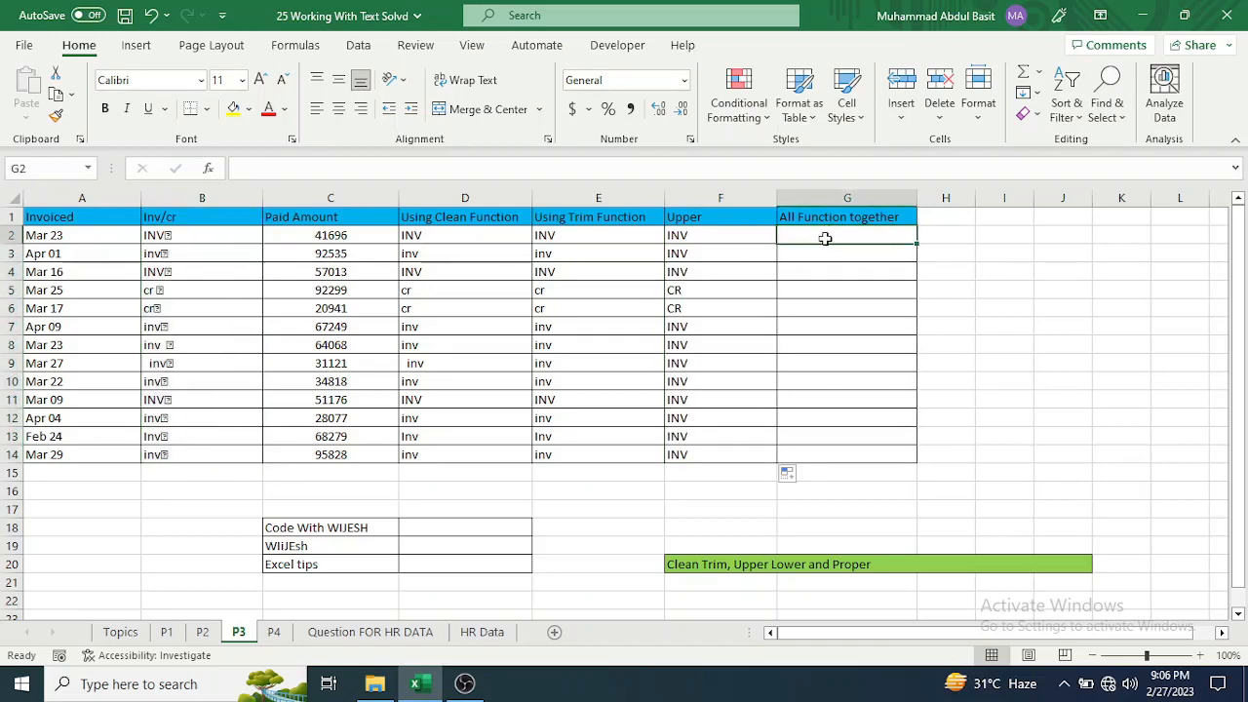
text(=)
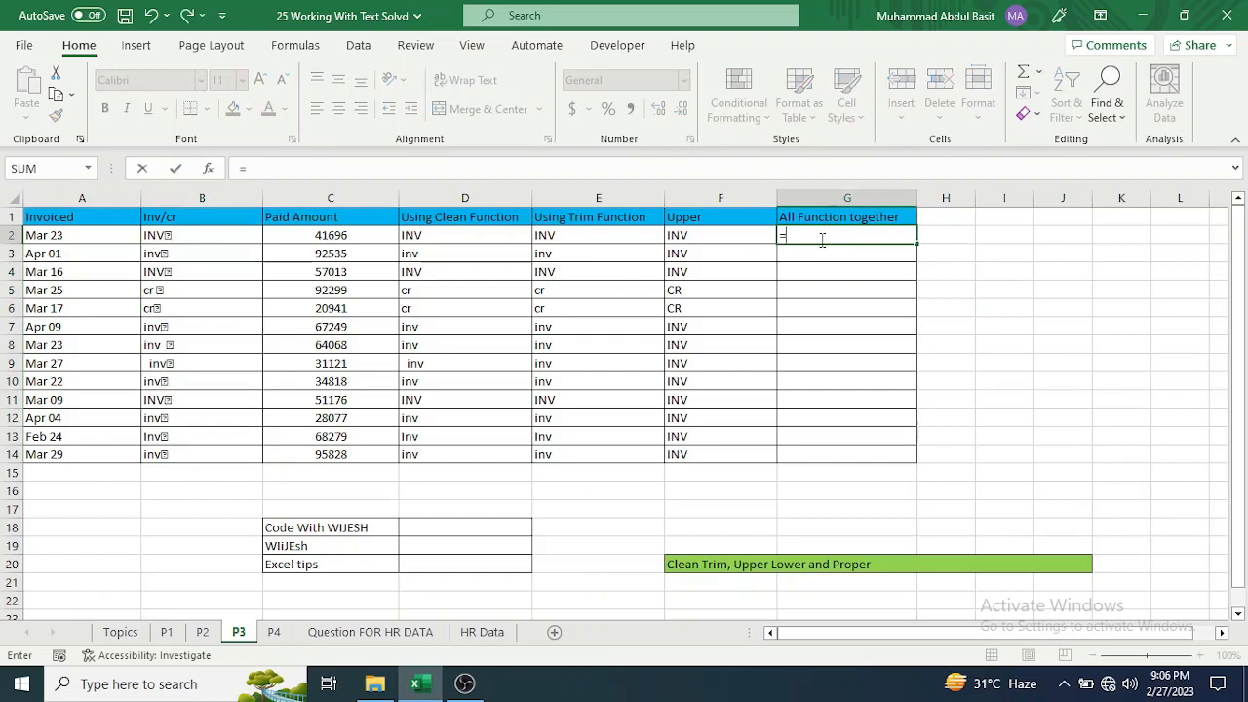
text(clea)
key(Tab)
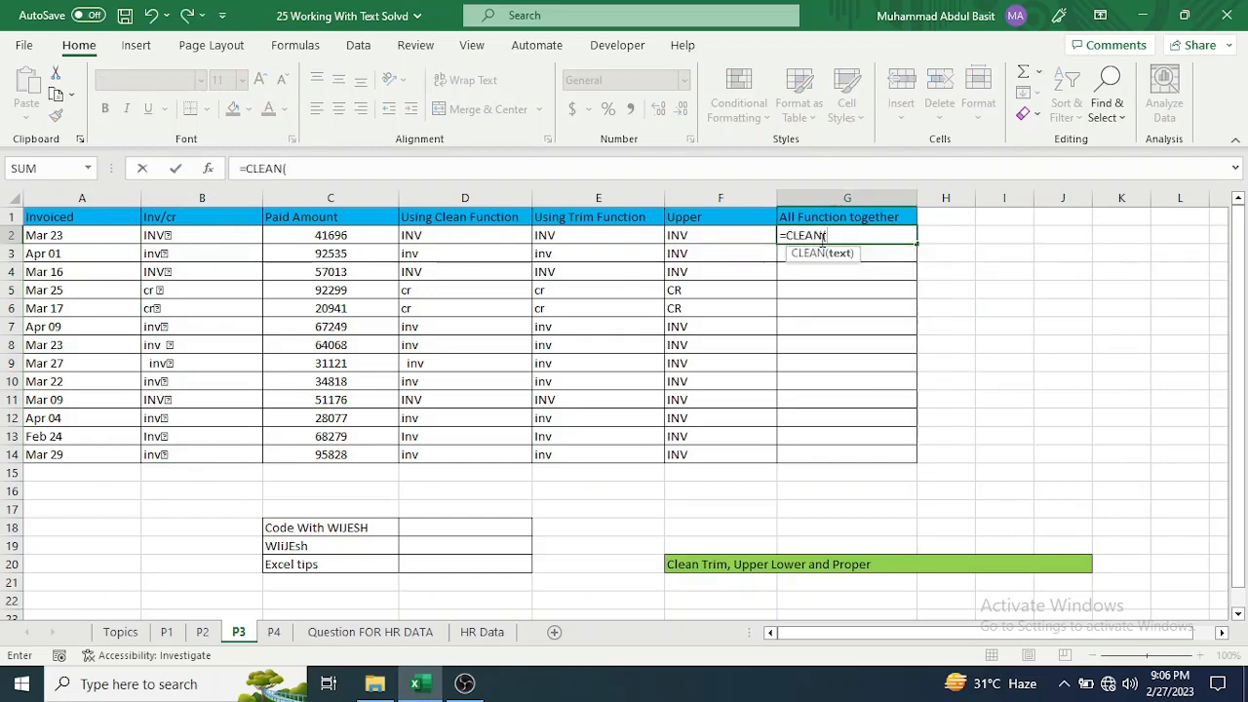
click(197, 240)
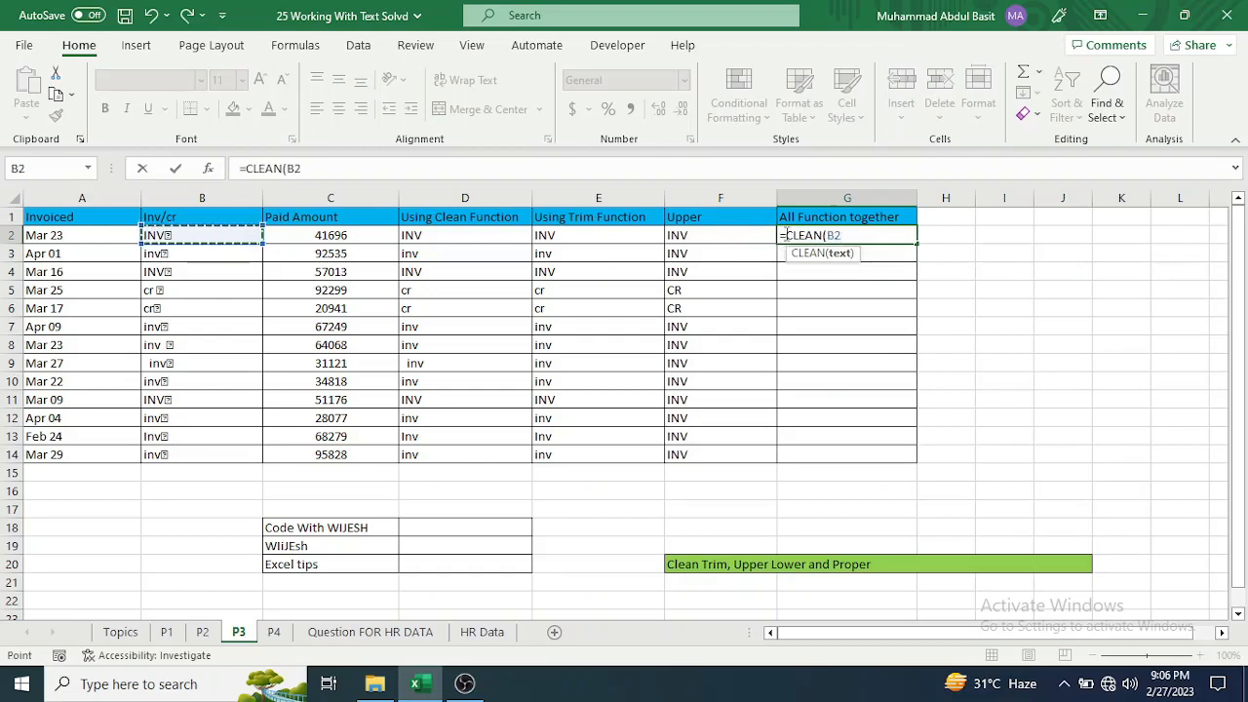
Nest the CLEAN function in G2 inside TRIM and then UPPER, so the formula begins =UPPER(TRIM(CLEAN(B2
click(822, 241)
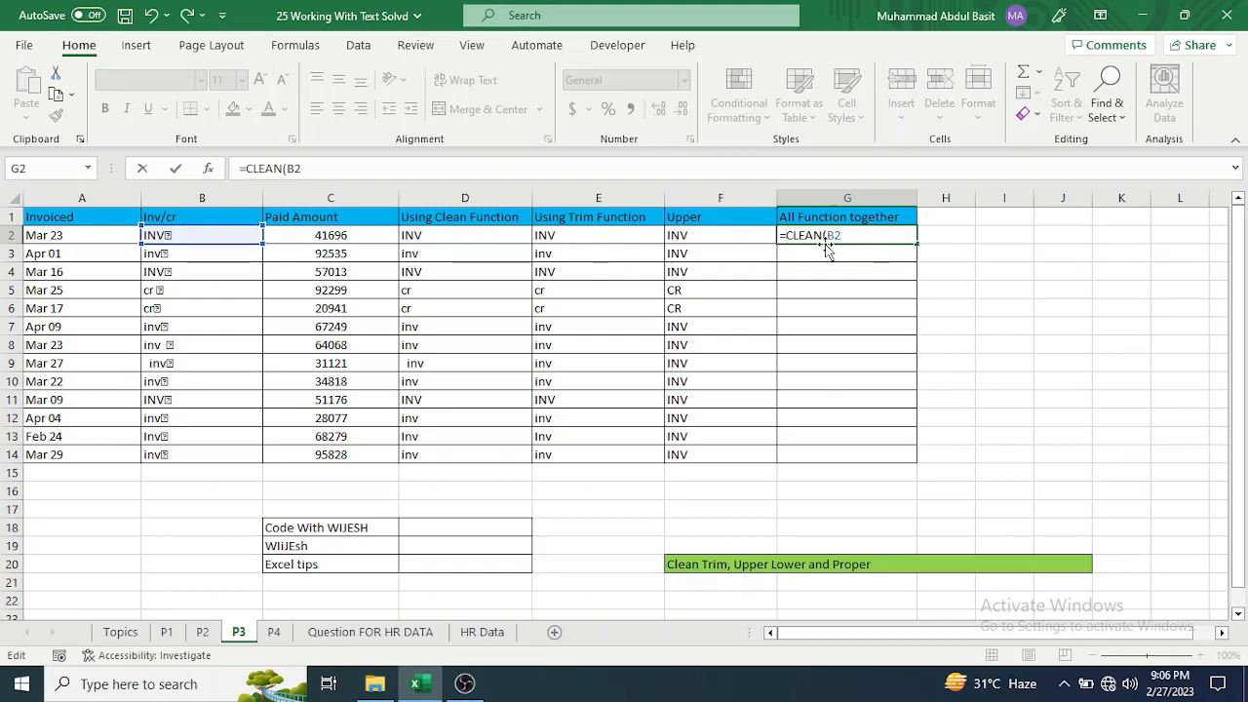
text(tri)
double_click(824, 253)
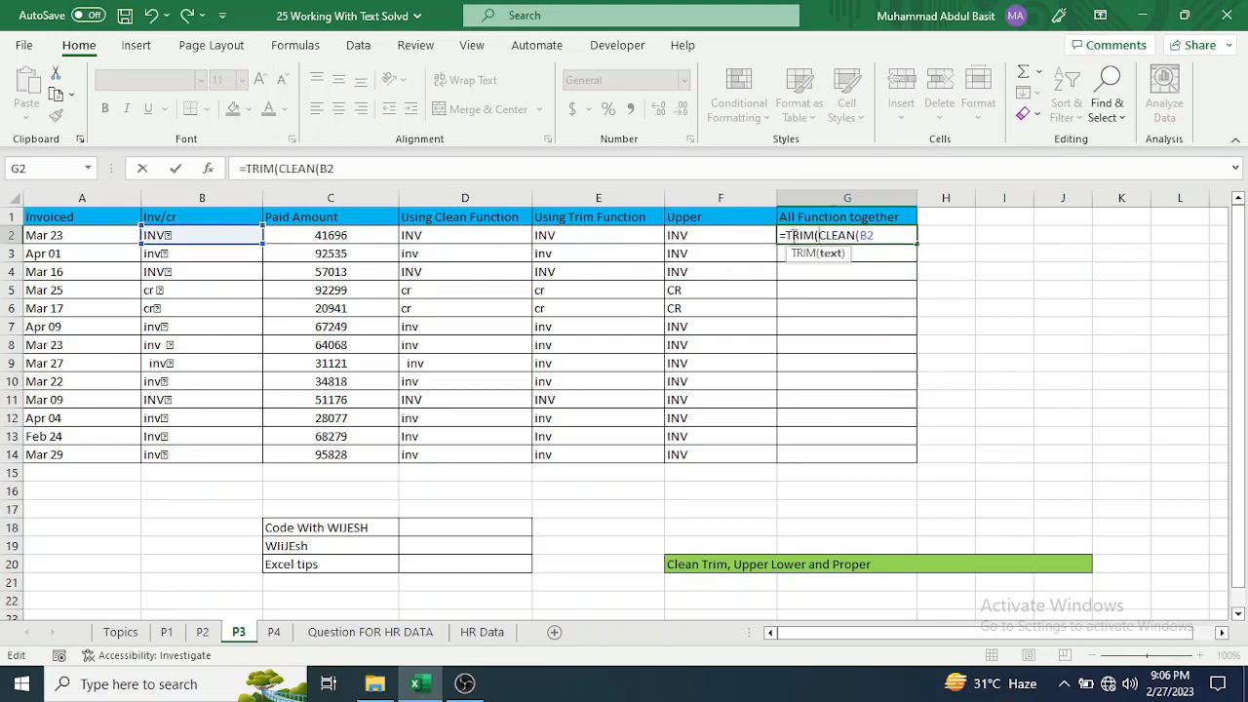
click(788, 235)
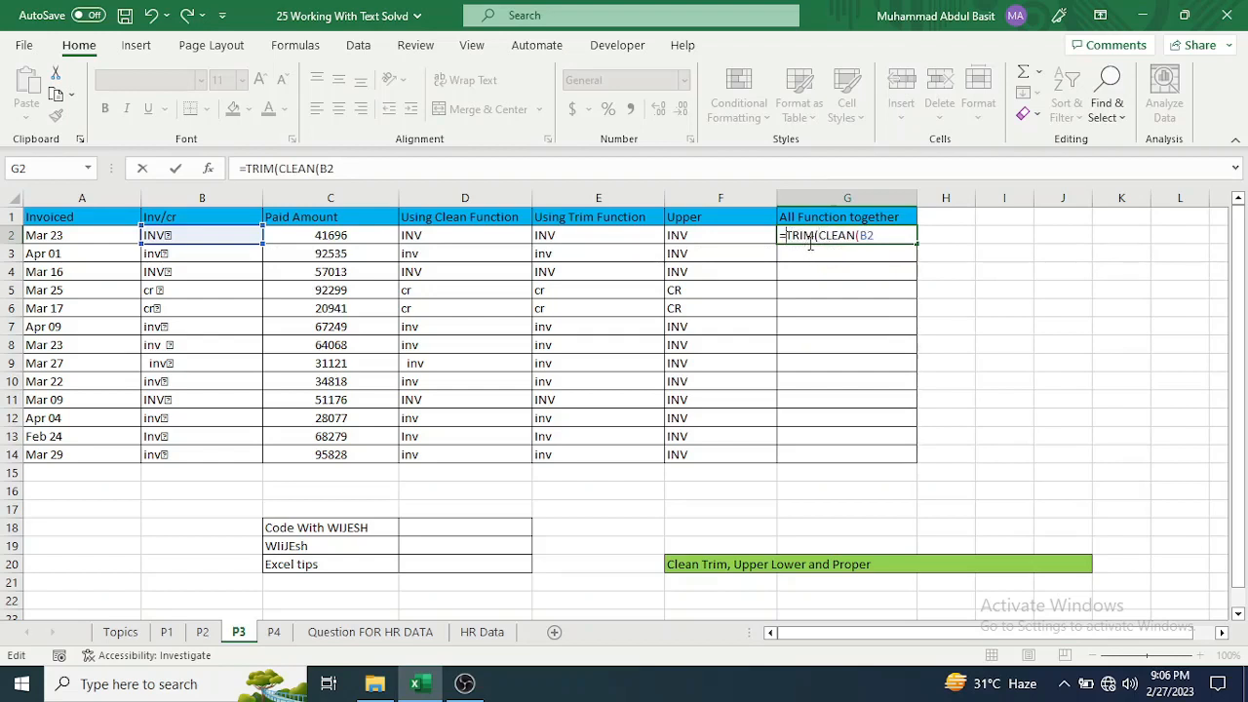
text(upp)
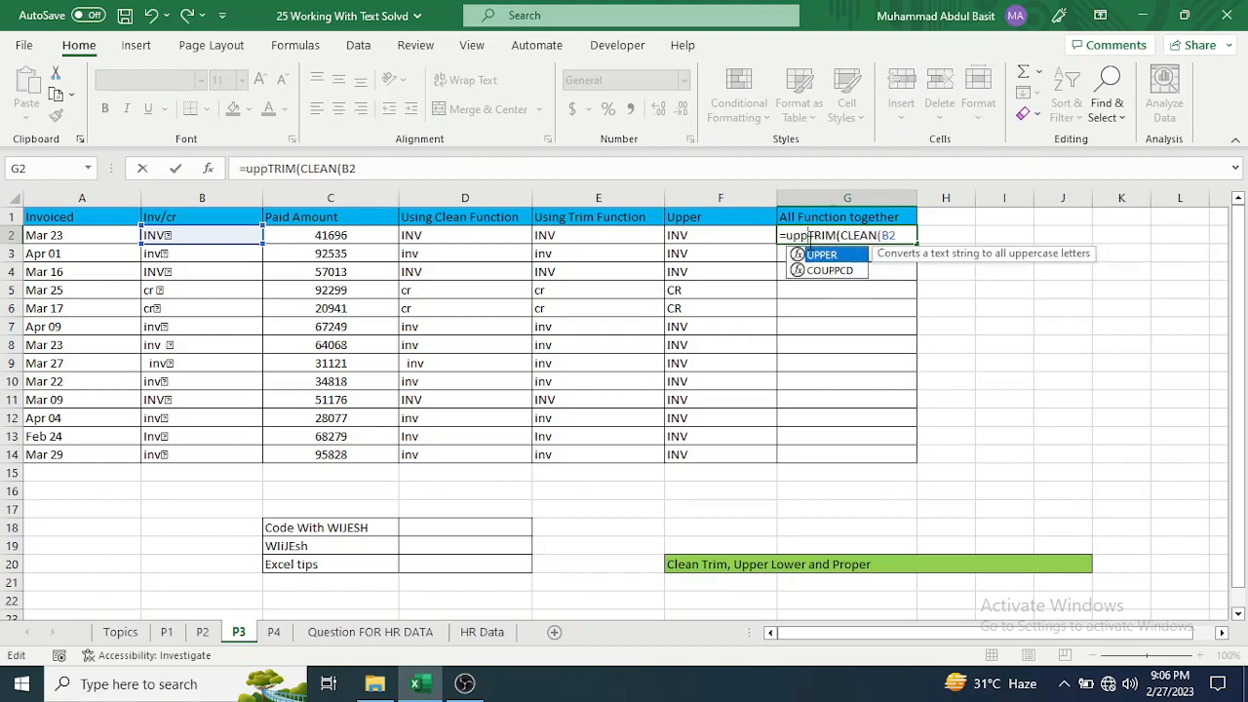
key(Tab)
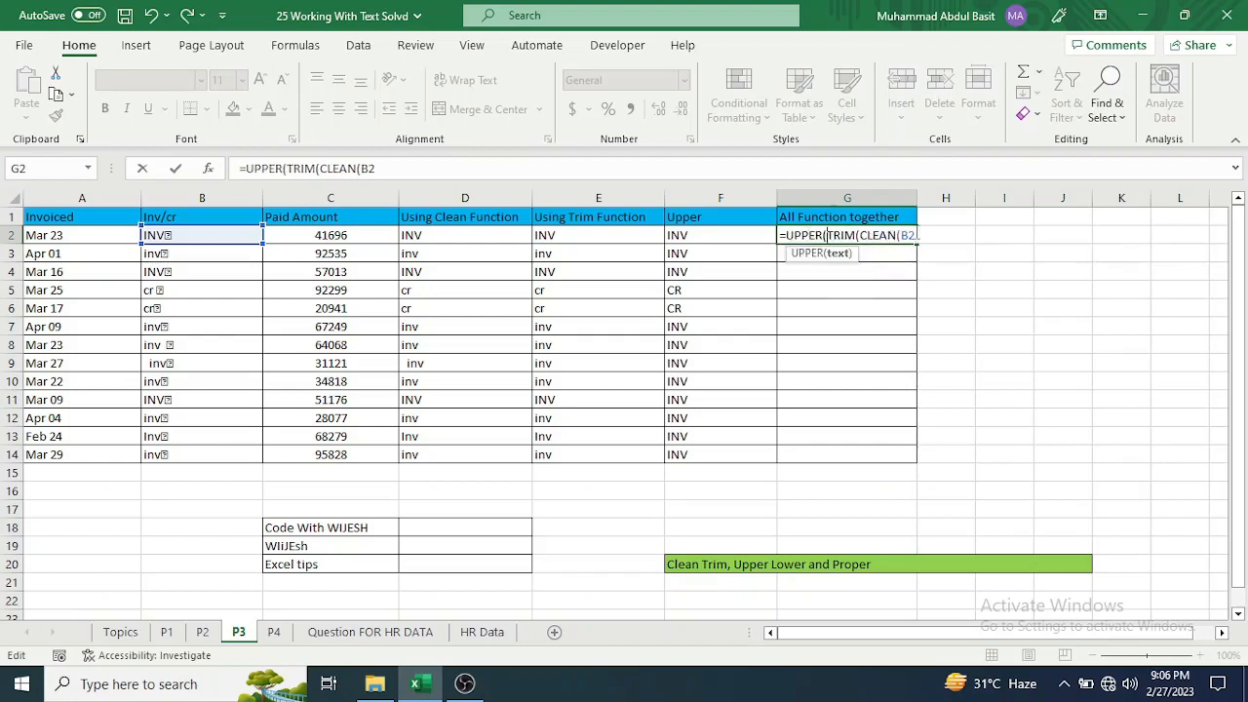
Complete the G2 formula as =UPPER(TRIM(CLEAN(B2))) and fill it down to G14
click(915, 235)
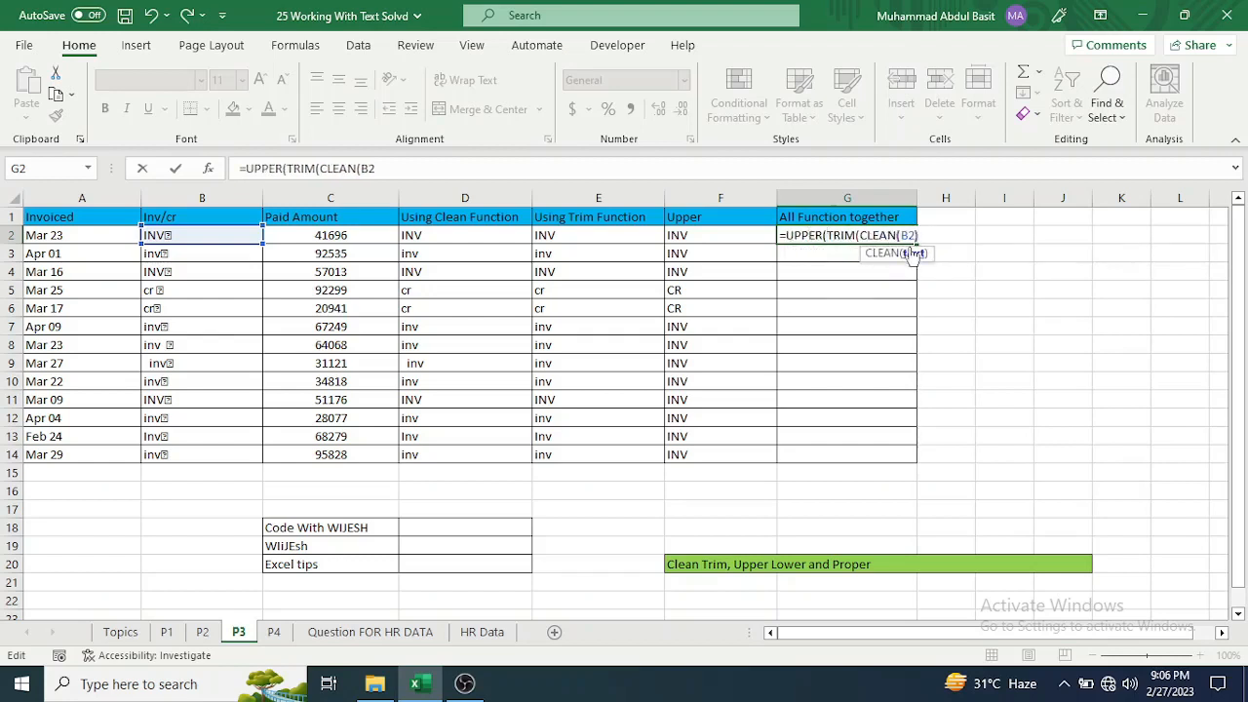
text())
drag(929, 235, 786, 236)
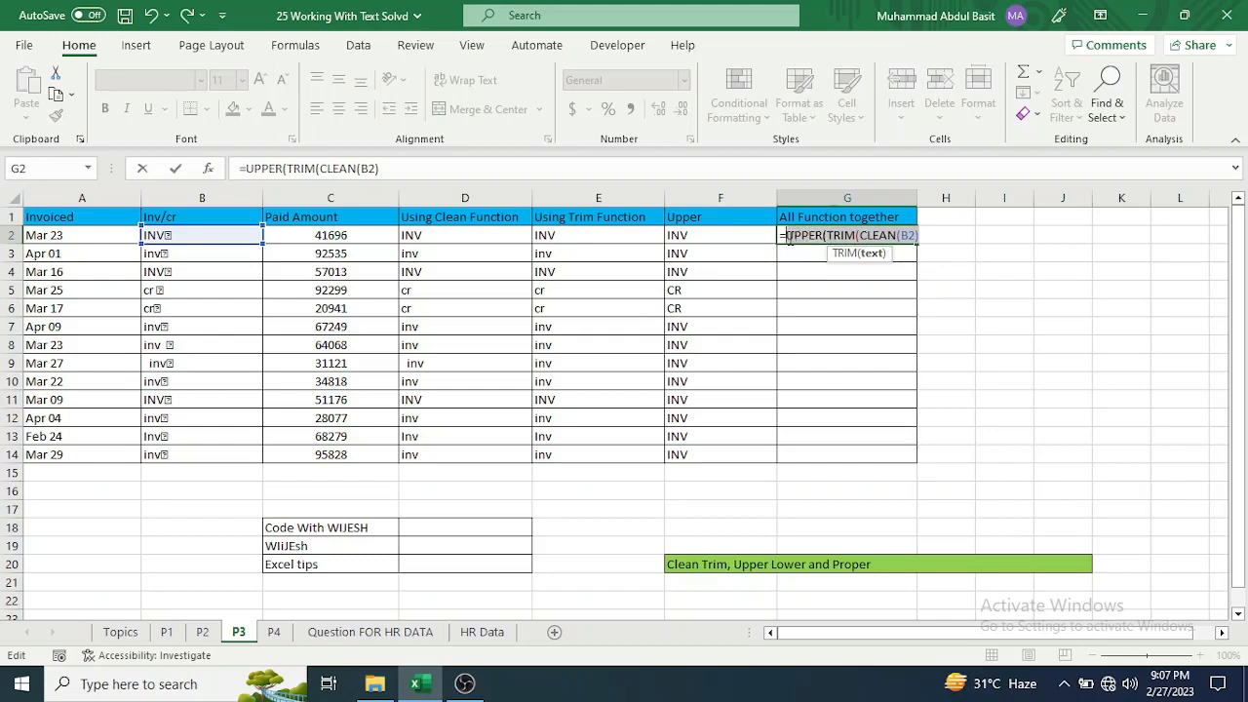
click(920, 235)
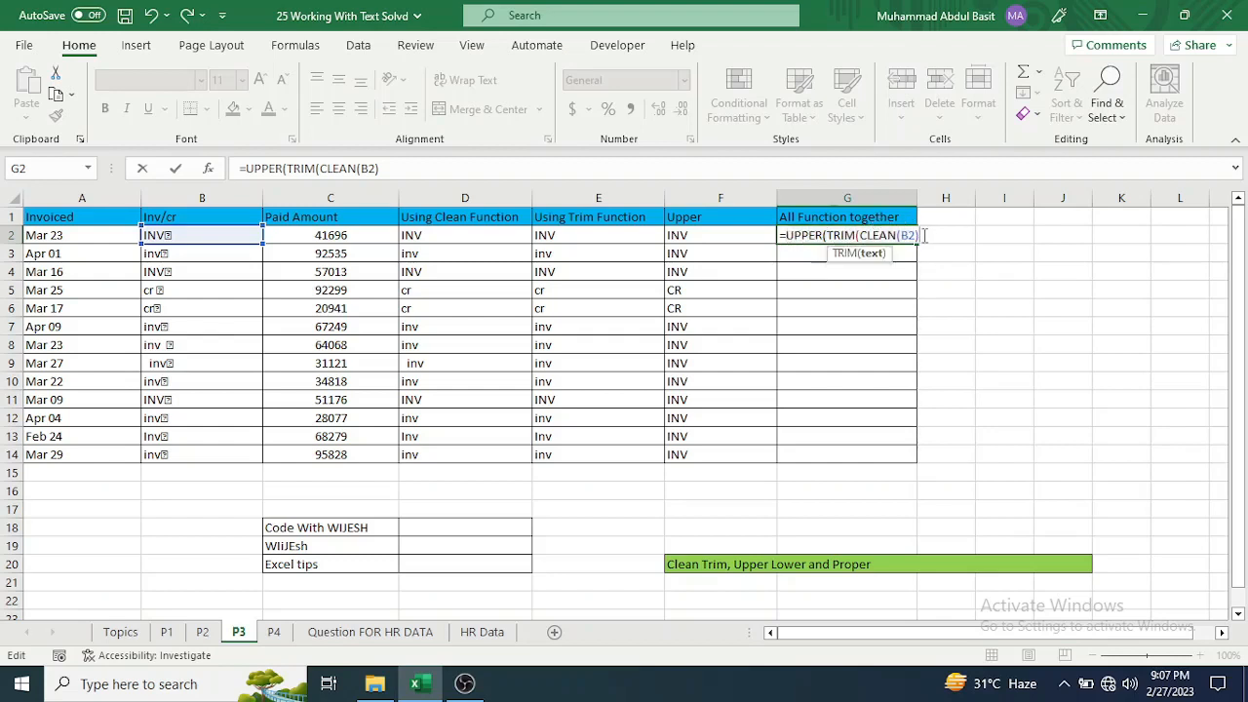
text()))
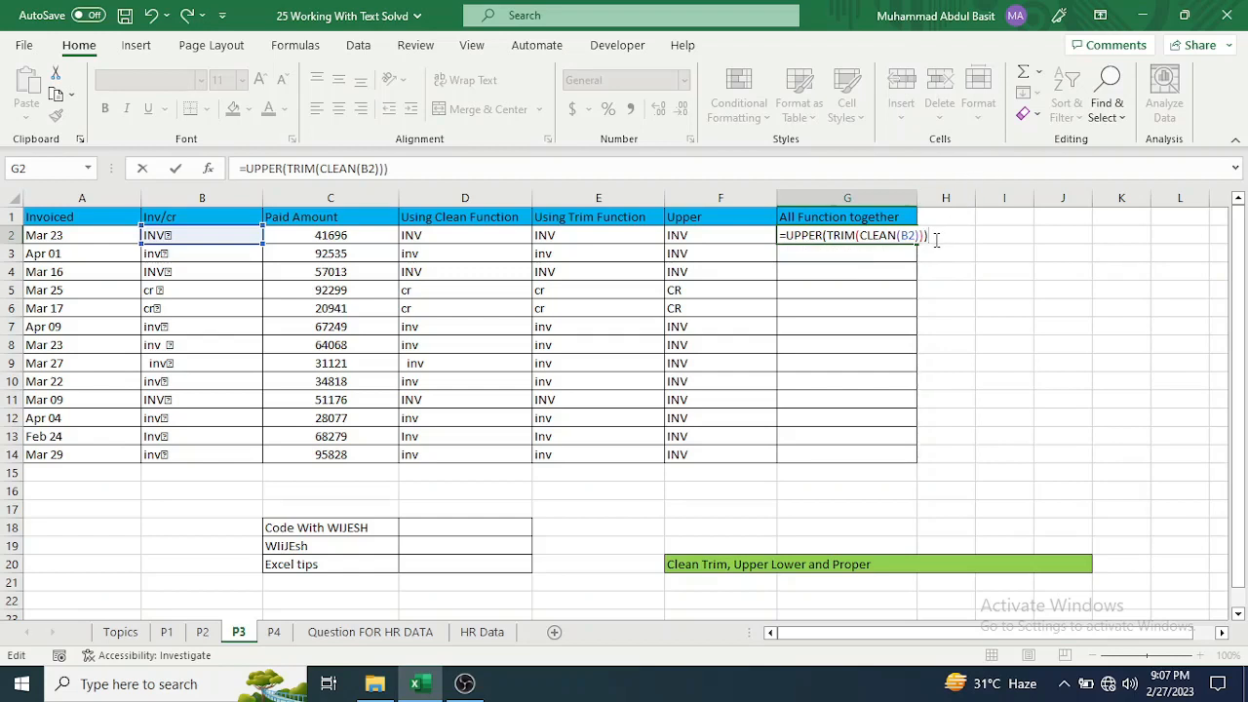
key(Return)
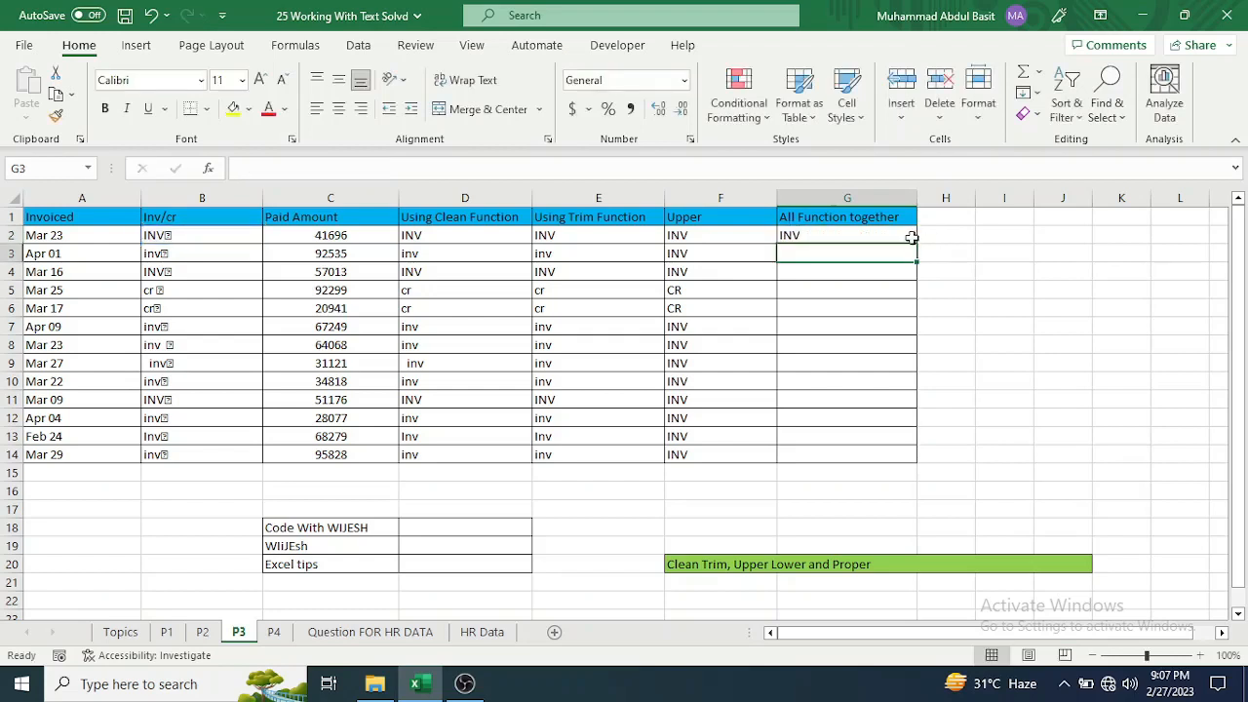
click(910, 239)
double_click(916, 244)
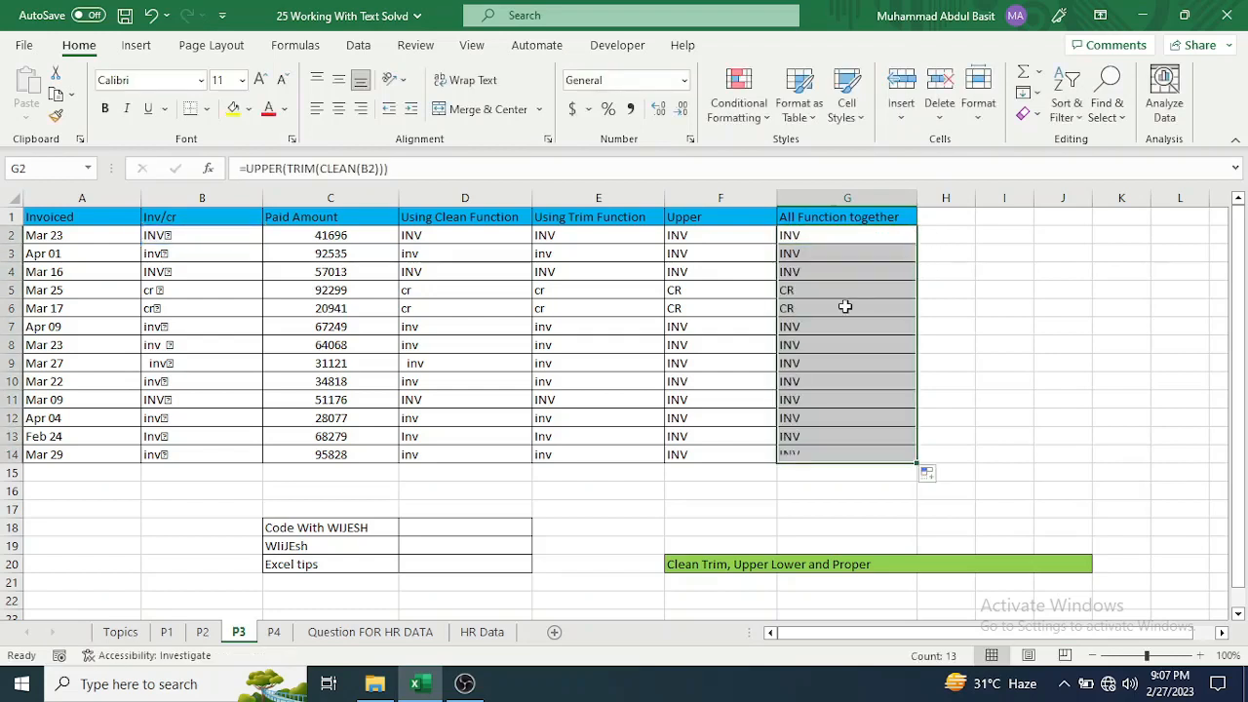
Enter =LOWER(C18) in D18 to convert the text in C18 to lowercase
click(484, 527)
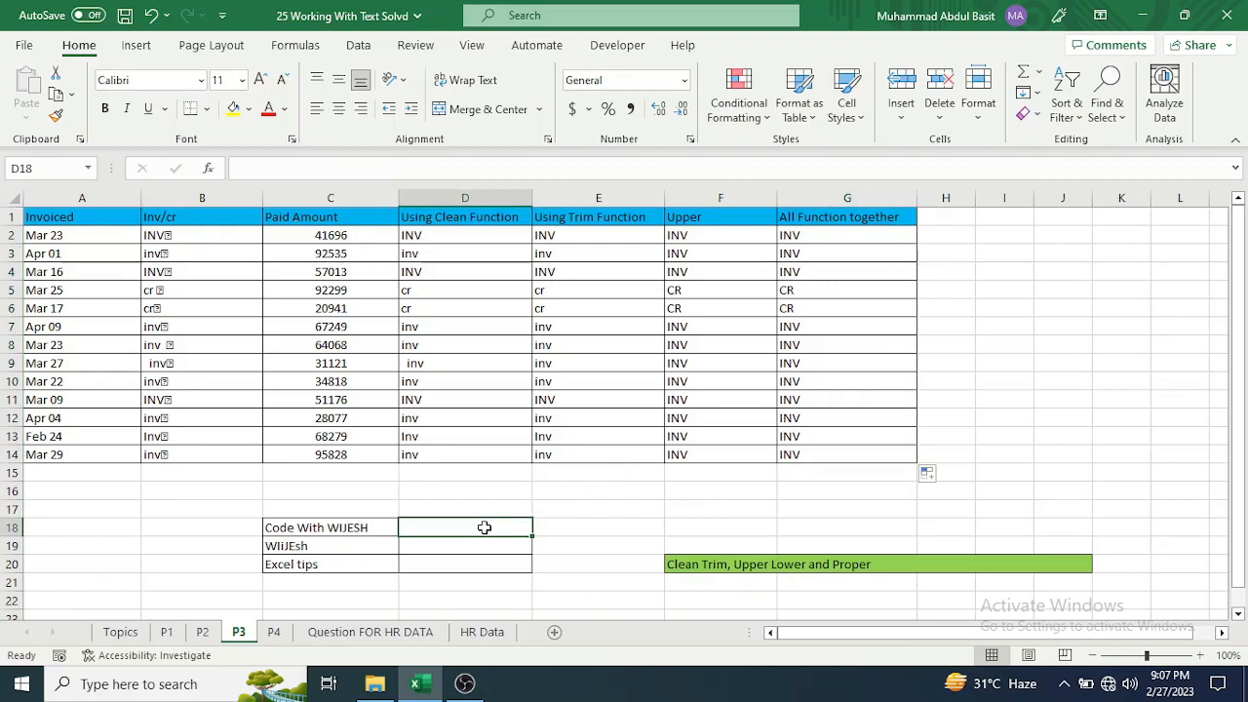
text(=low)
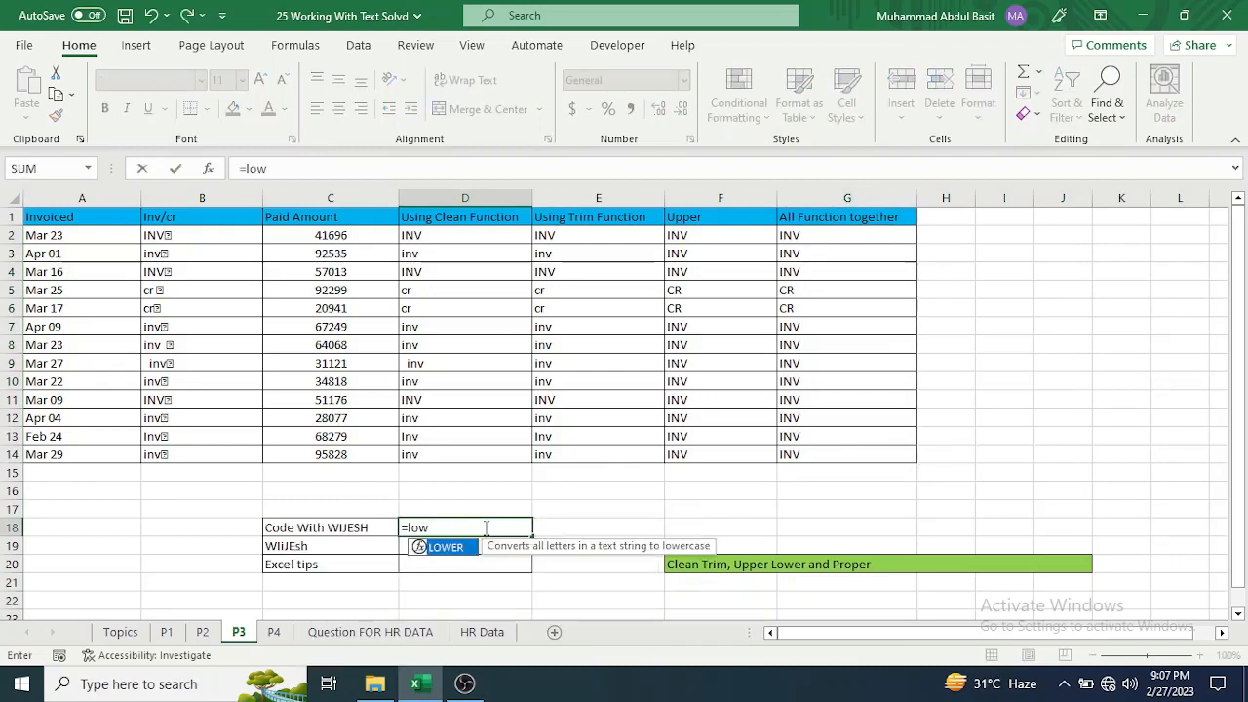
key(Tab)
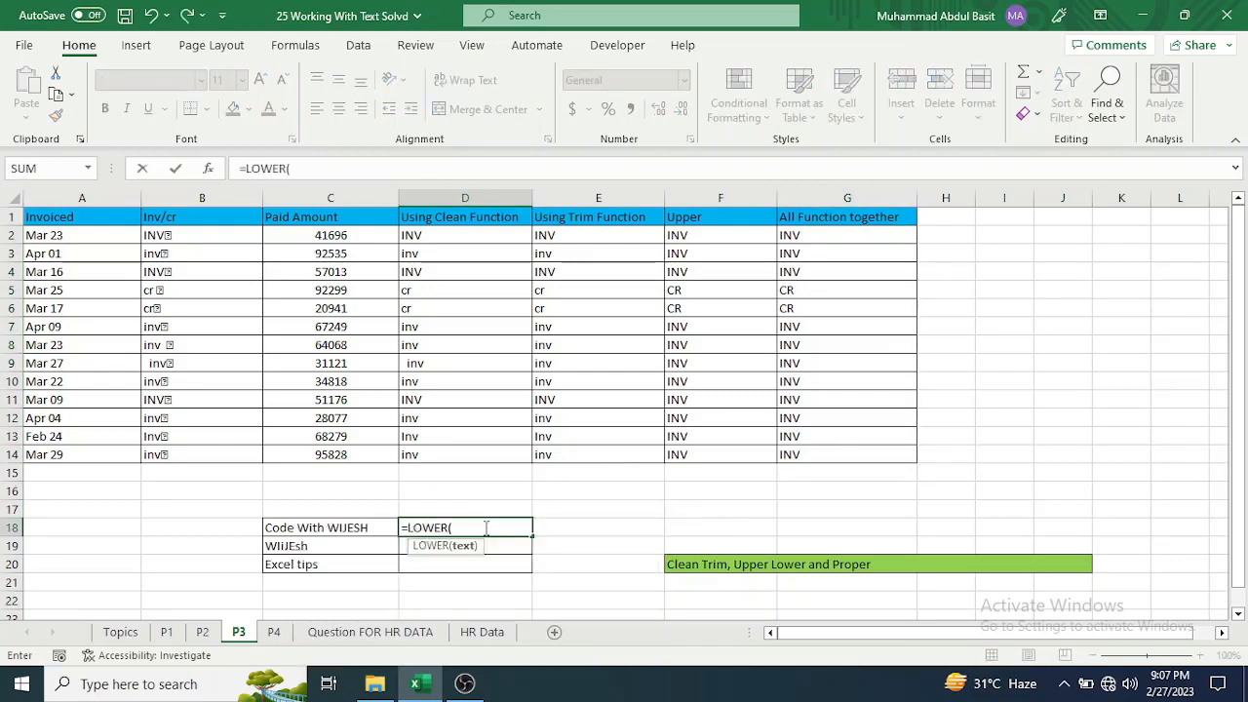
click(336, 535)
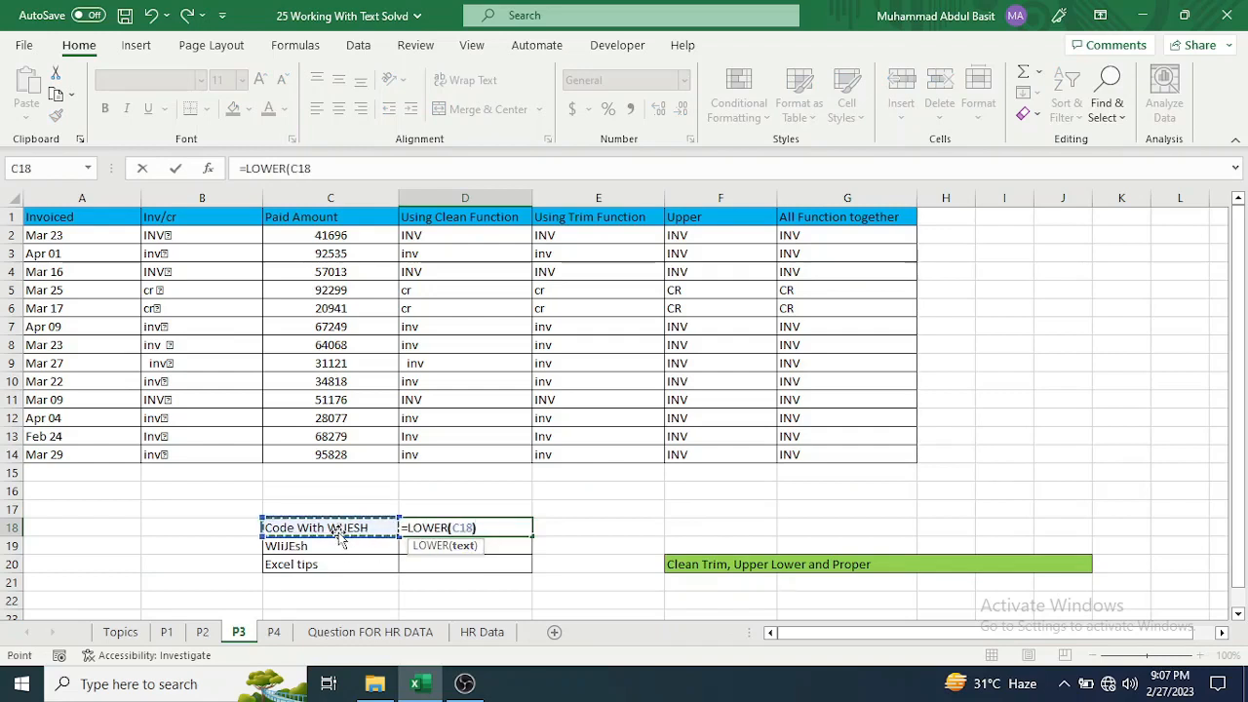
text())
key(Return)
key(Up)
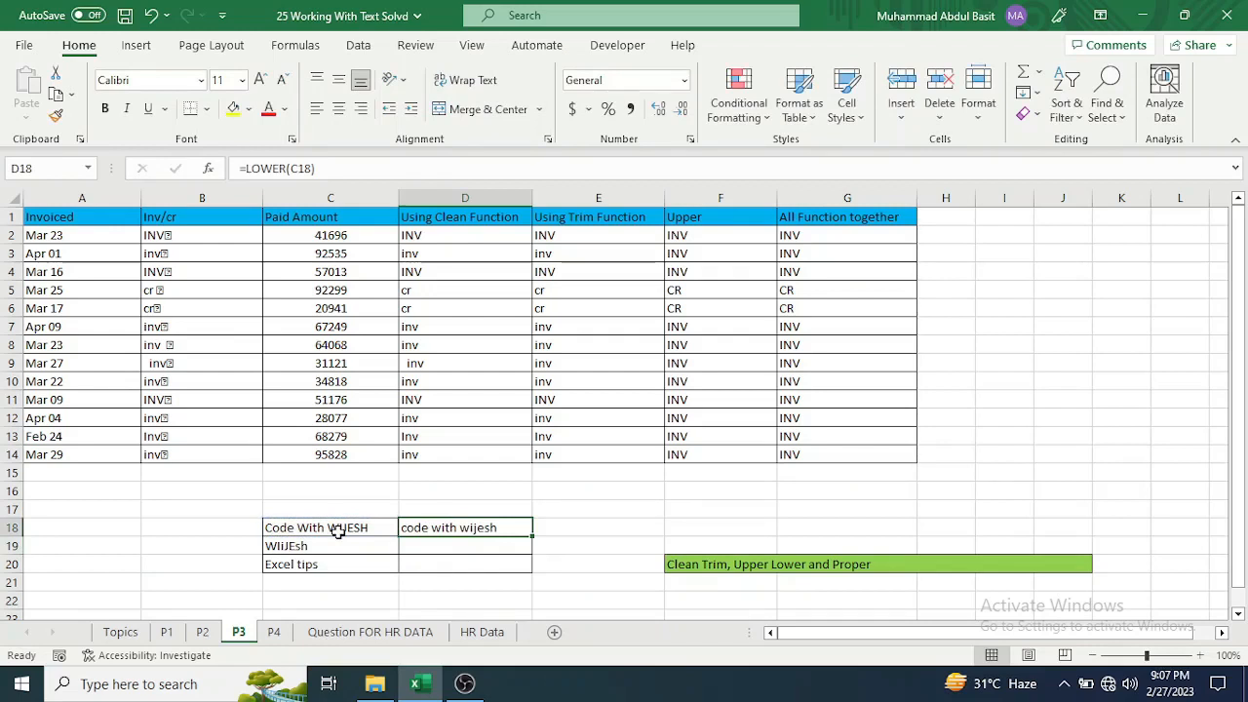
Enter =UPPER(C19) in D19 to convert the text in C19 to uppercase
key(Down)
text(=)
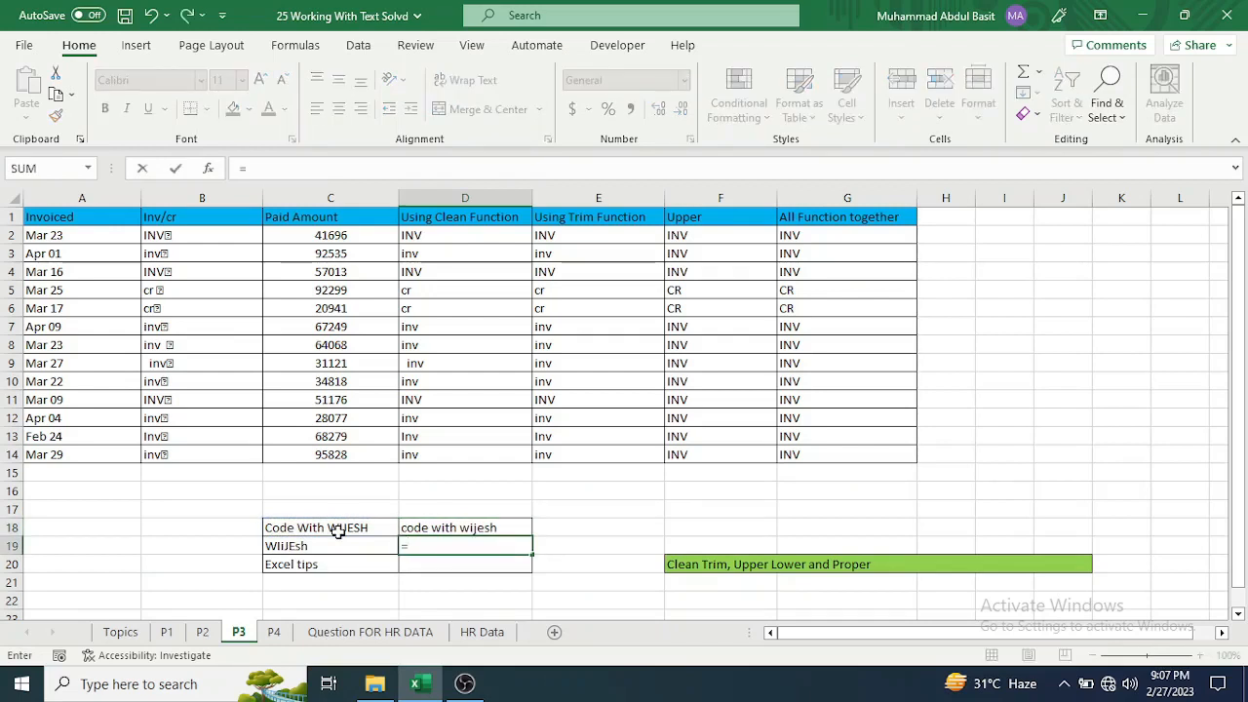
text(uppe)
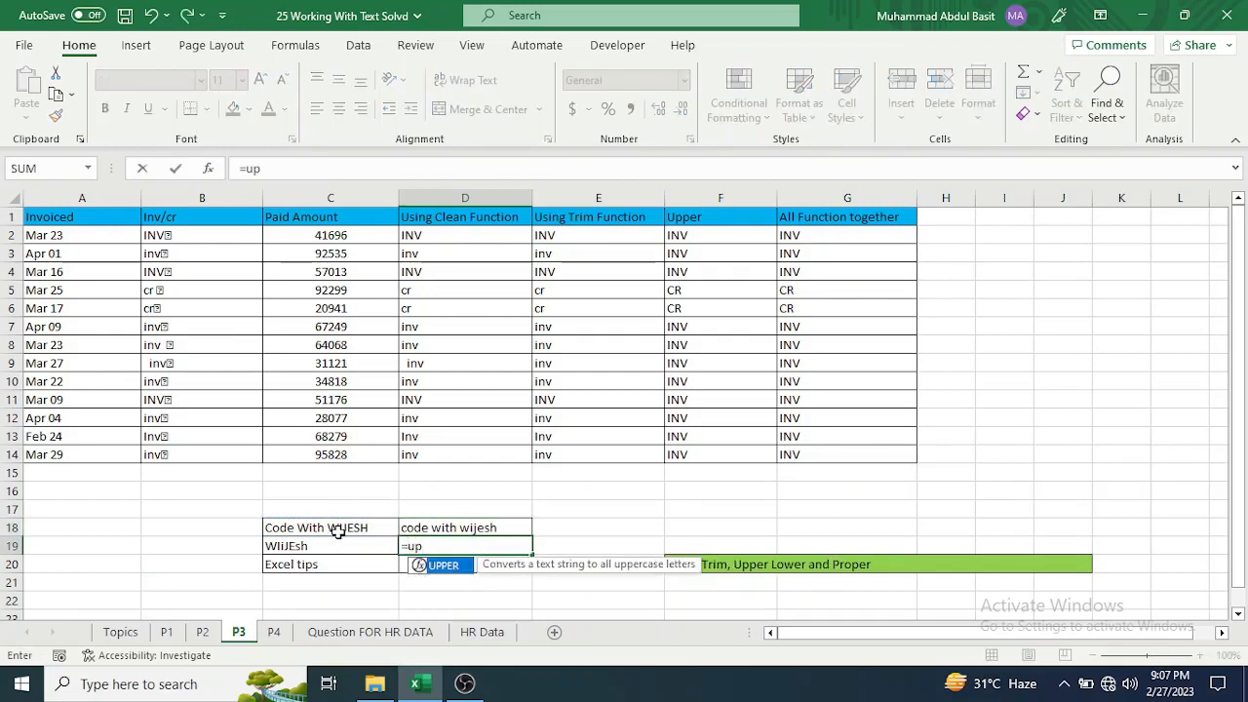
key(Tab)
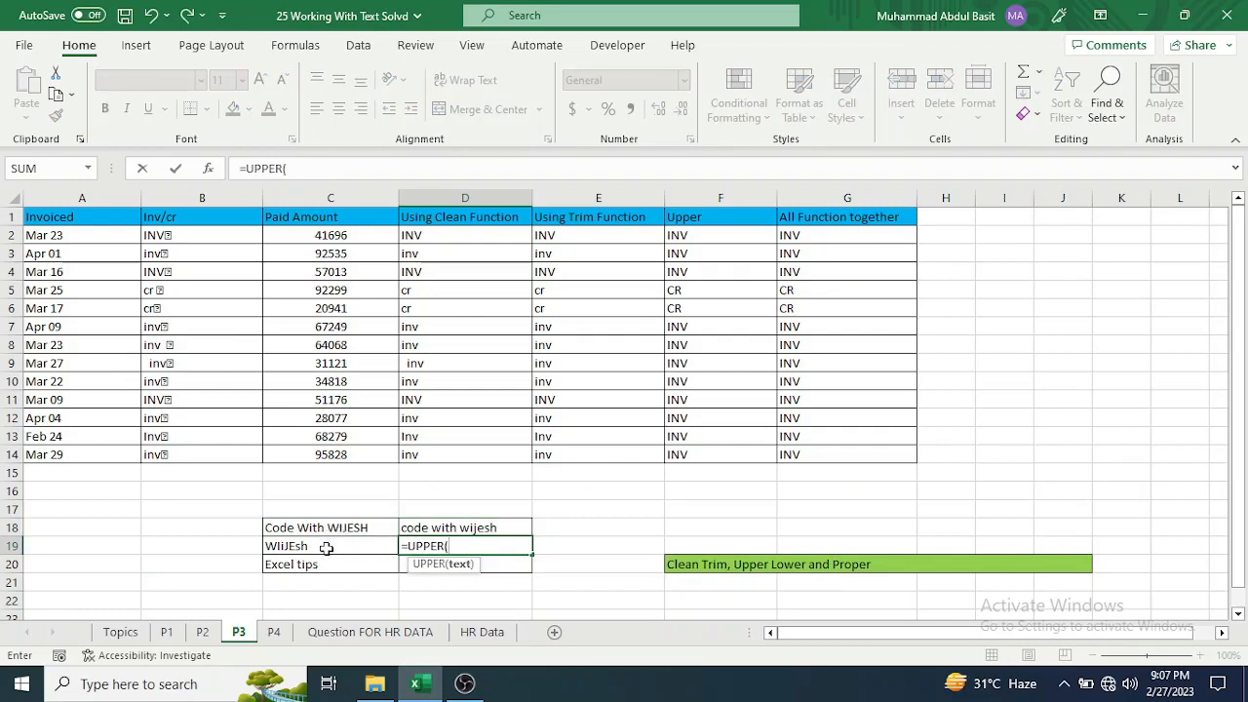
click(327, 547)
key(ctrl+Return)
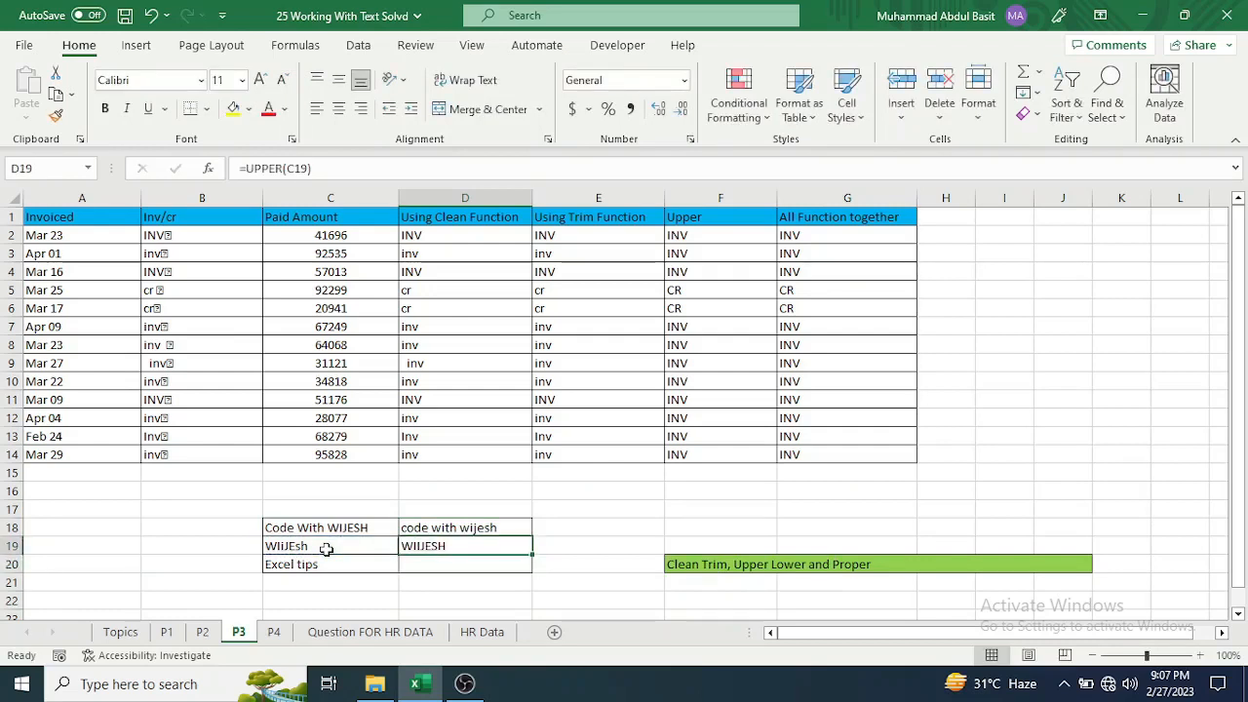
Enter =PROPER(C20) in D20 to capitalize the first letter of each word in C20
click(441, 567)
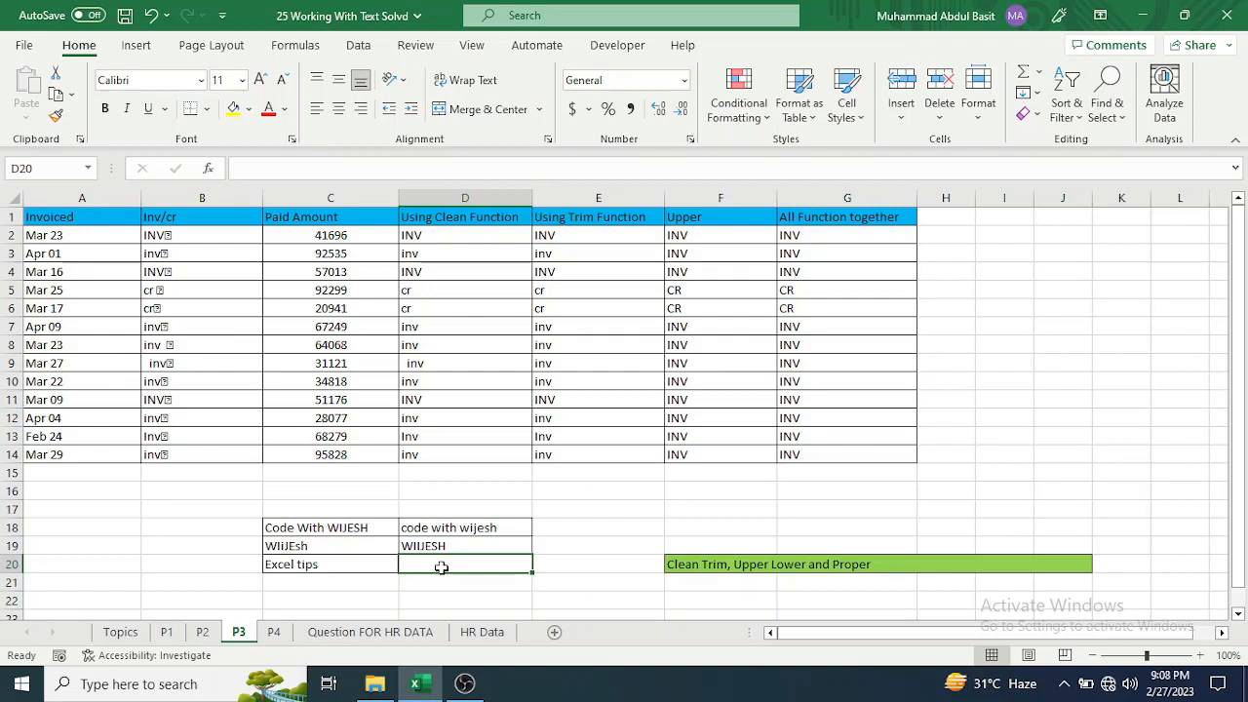
text(=)
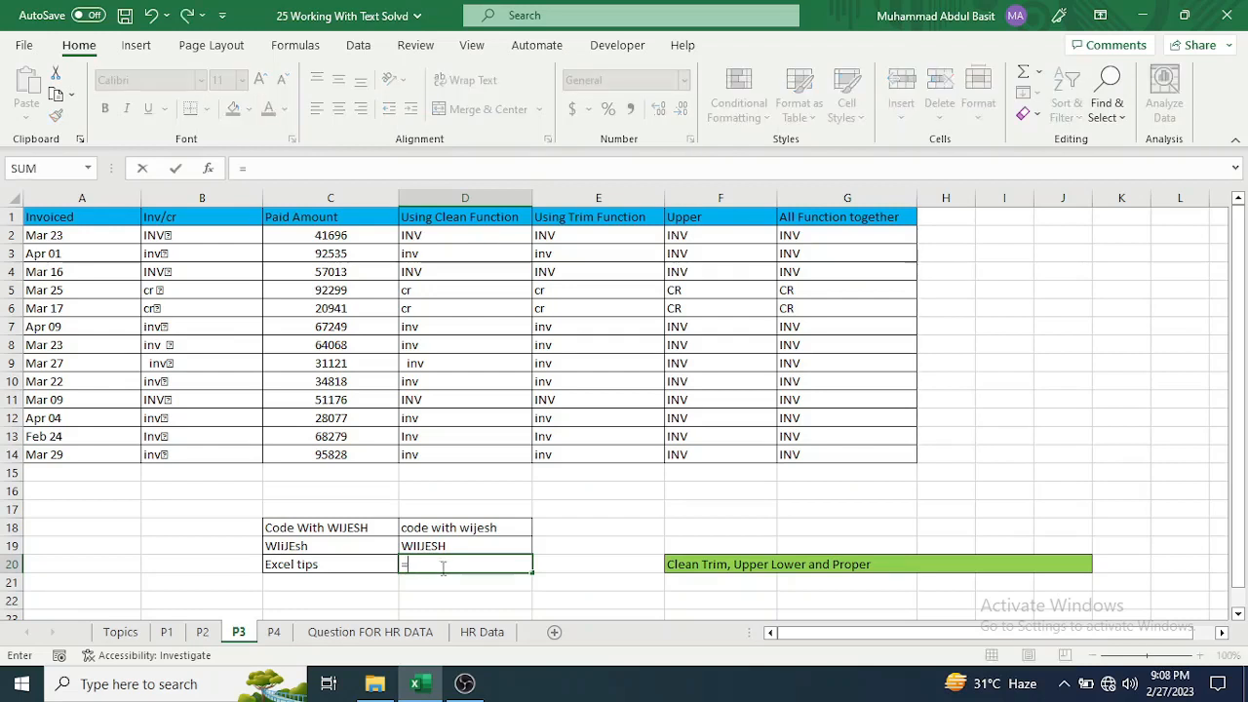
text(Pro)
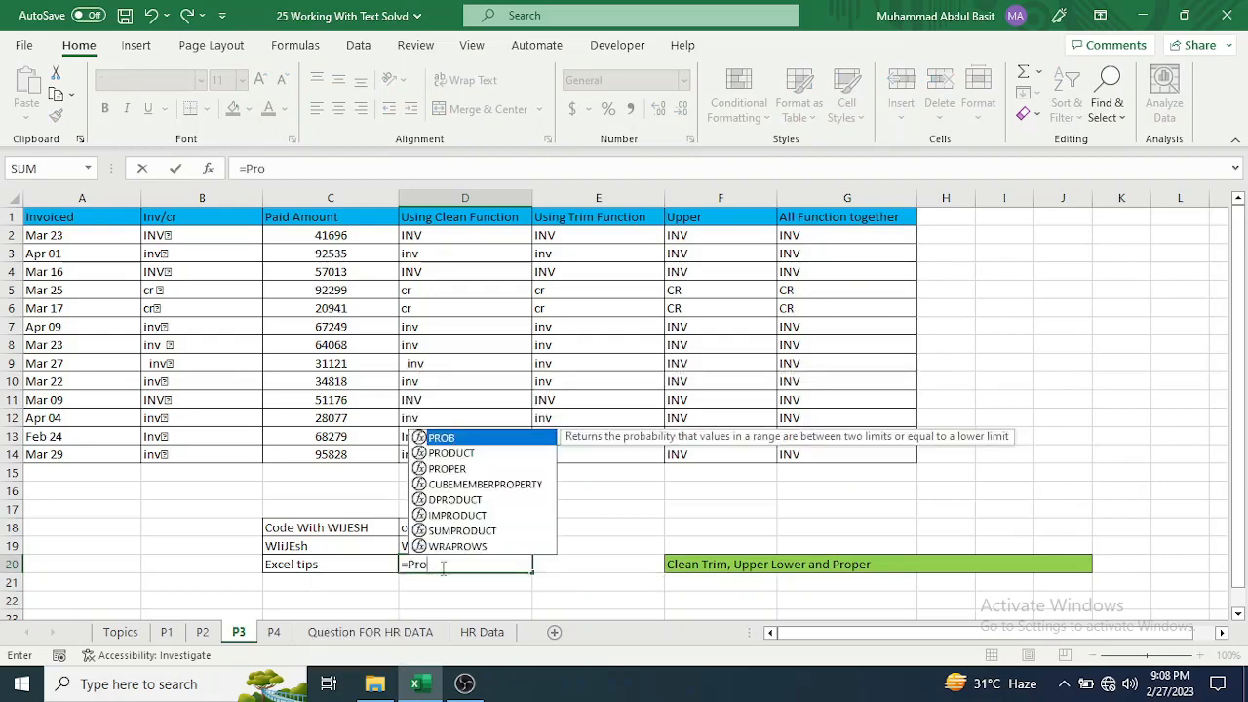
key(Down)
key(Down)
key(Tab)
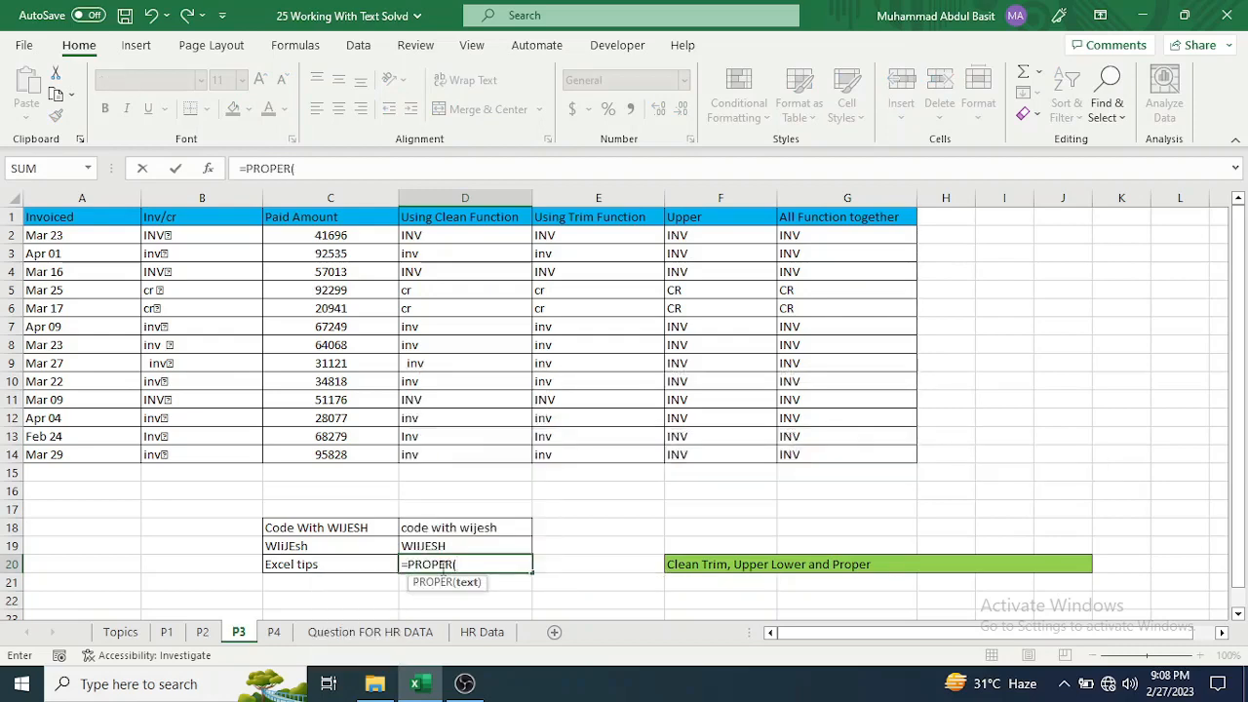
click(318, 566)
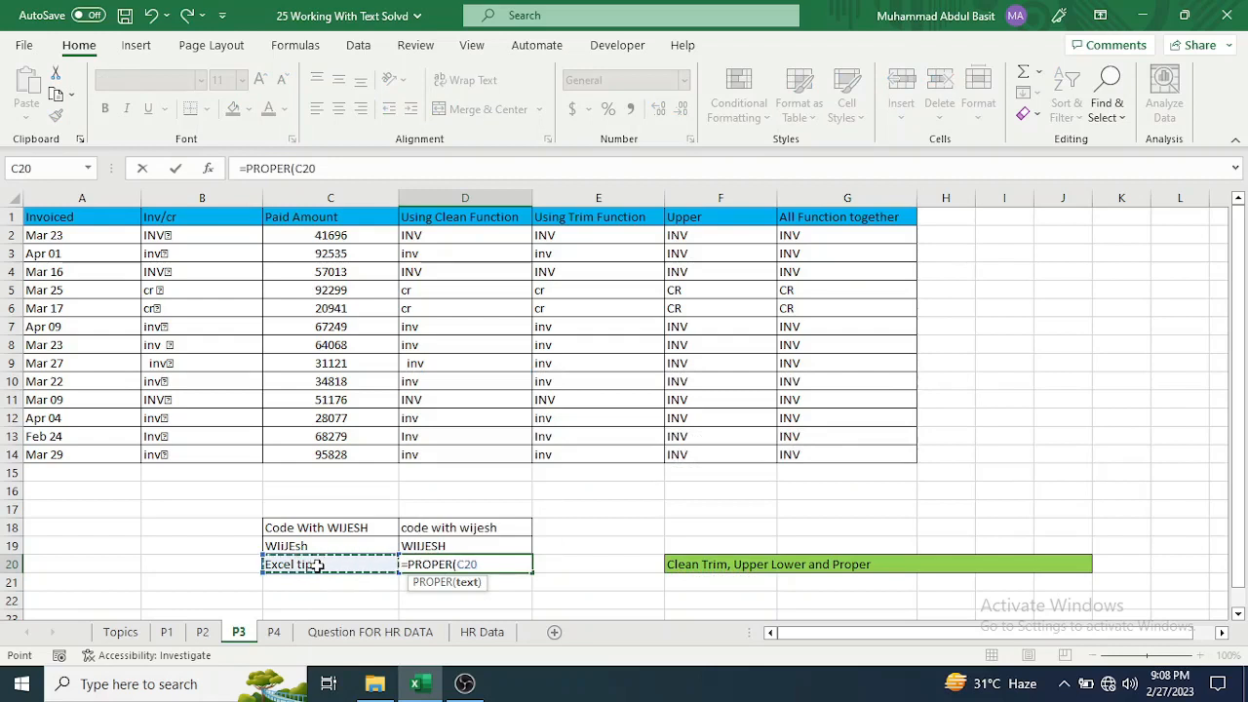
text())
key(Return)
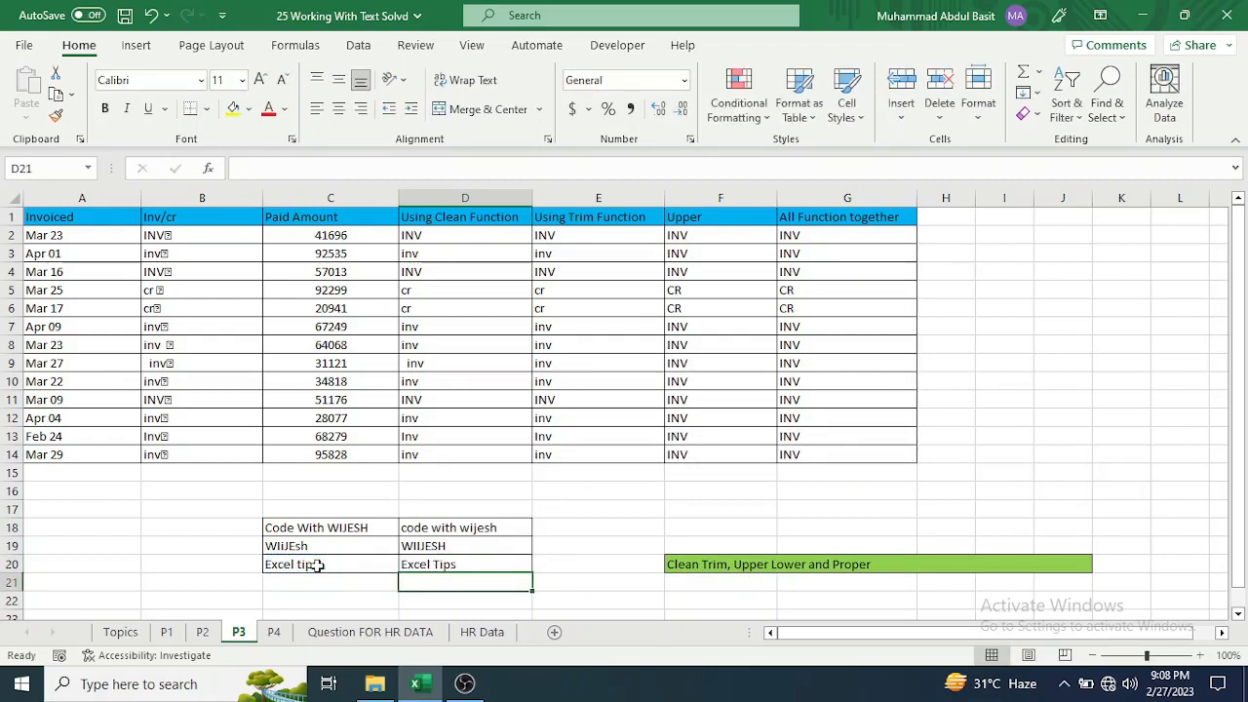
key(Up)
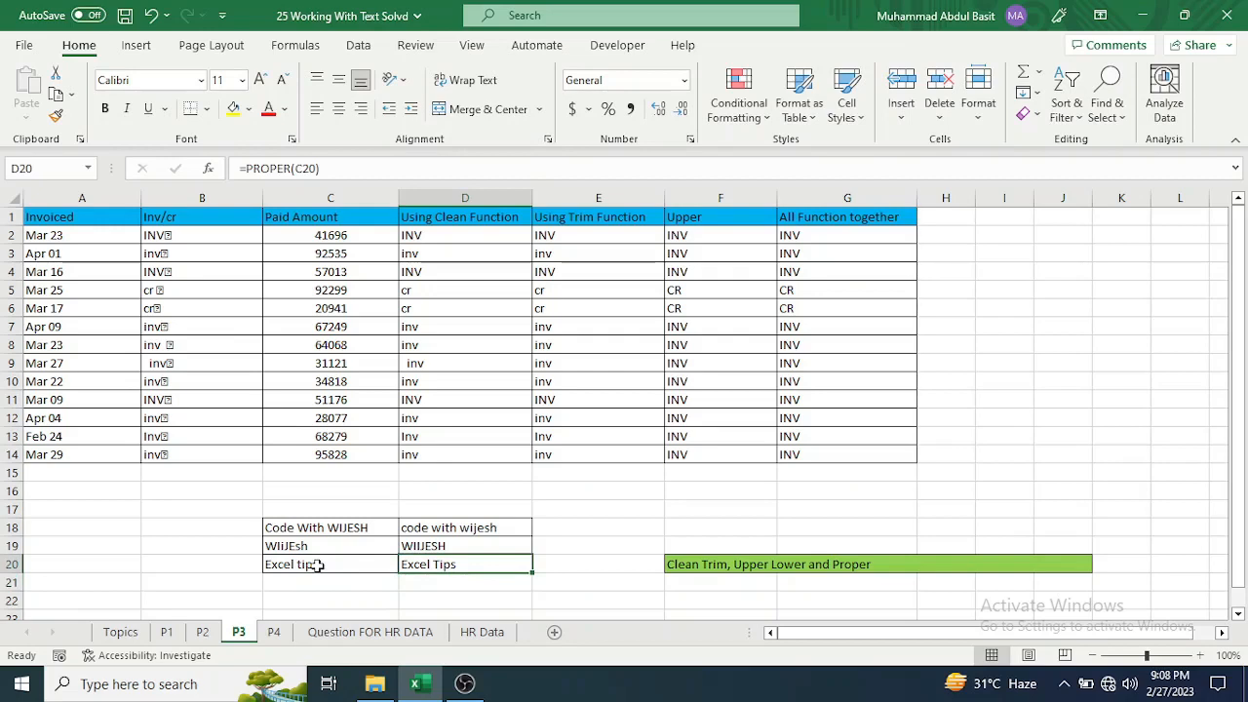
On sheet P4, examine the Total, Male and Female count formulas in G4:G6 and the Gender entries in B2:B15, especially B6
click(276, 633)
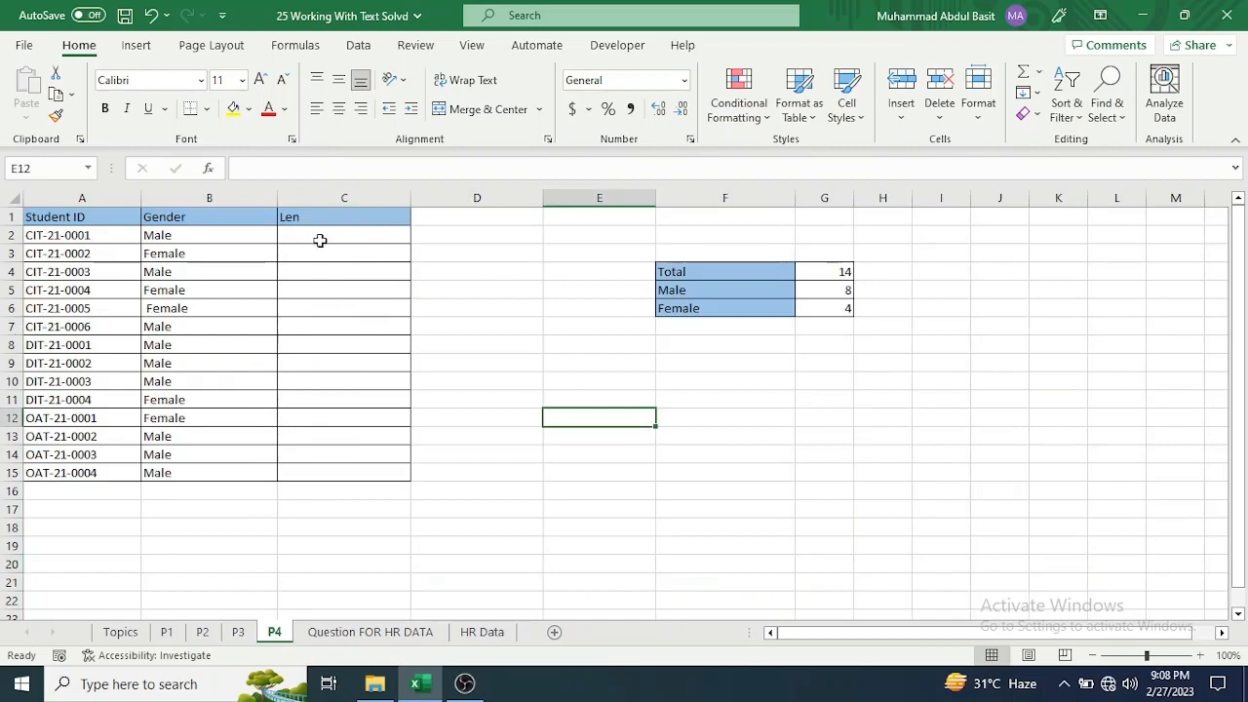
click(327, 236)
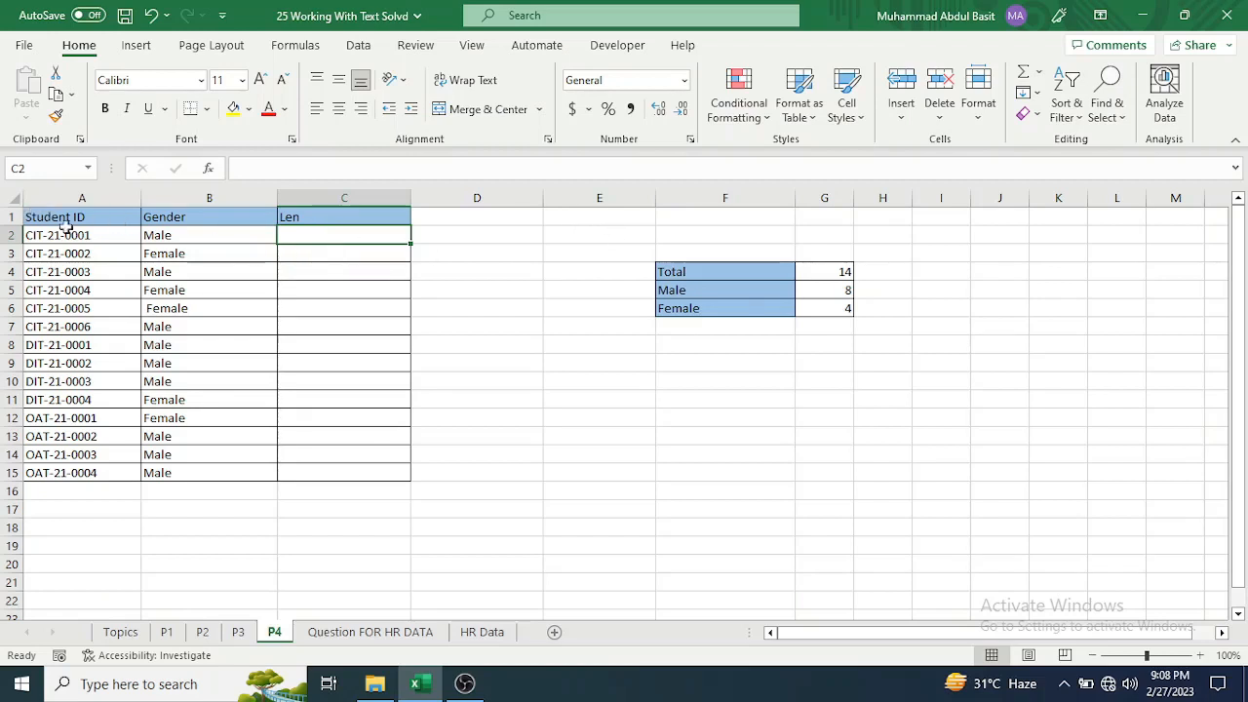
click(824, 271)
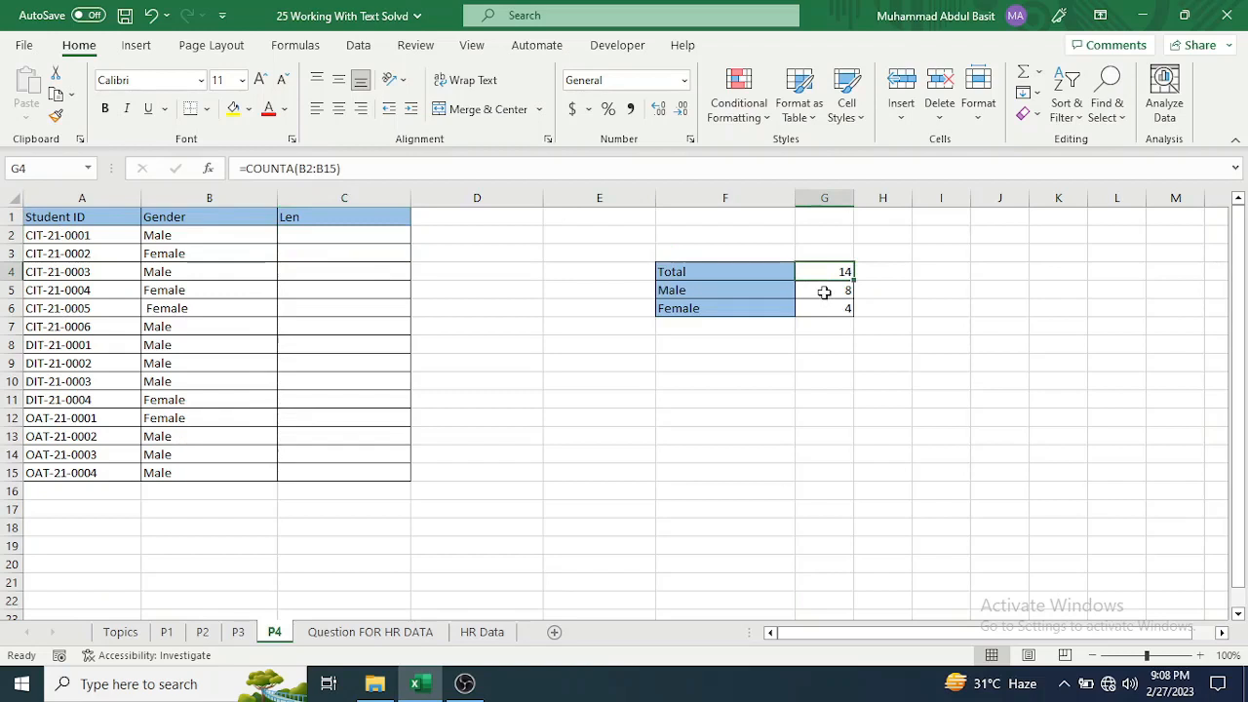
click(825, 291)
click(820, 307)
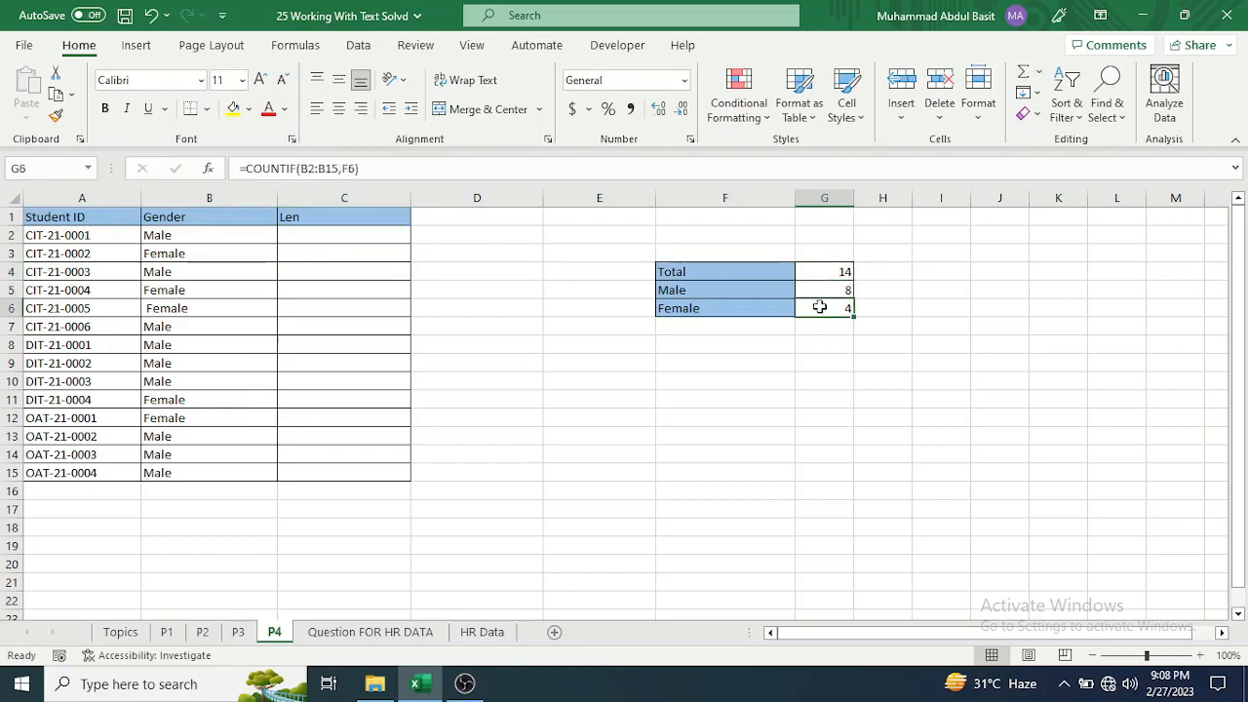
drag(819, 289, 821, 308)
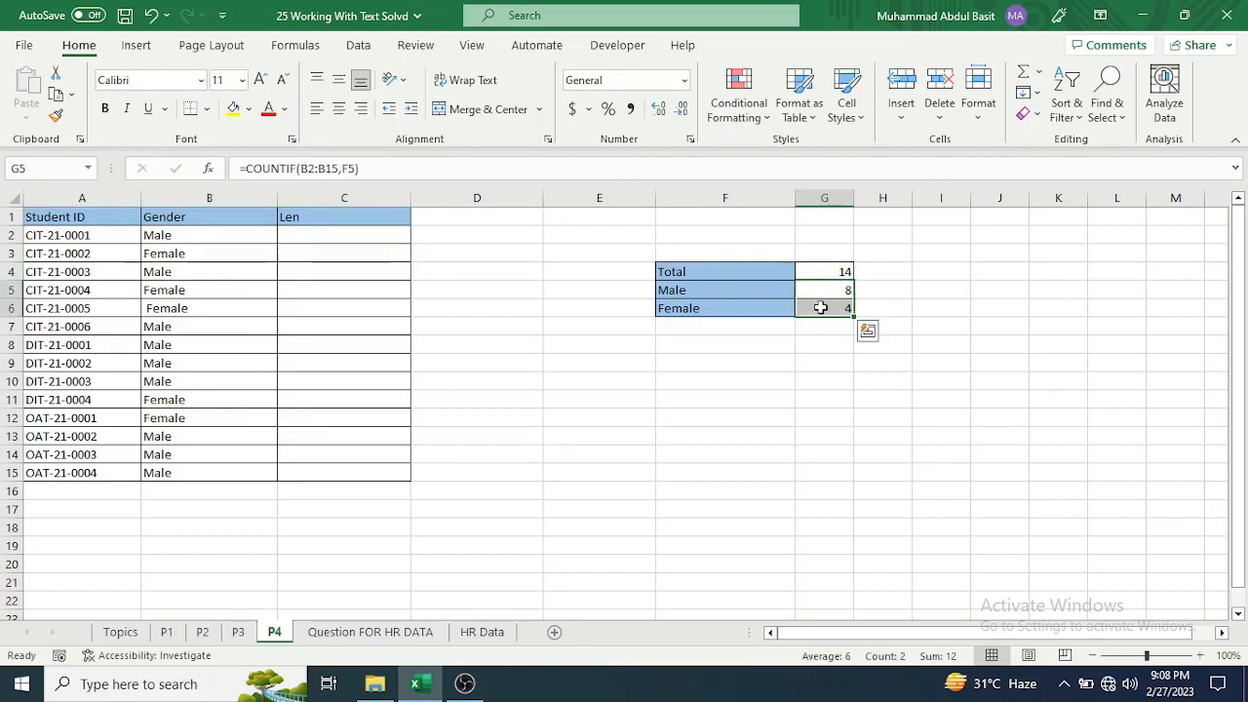
click(816, 271)
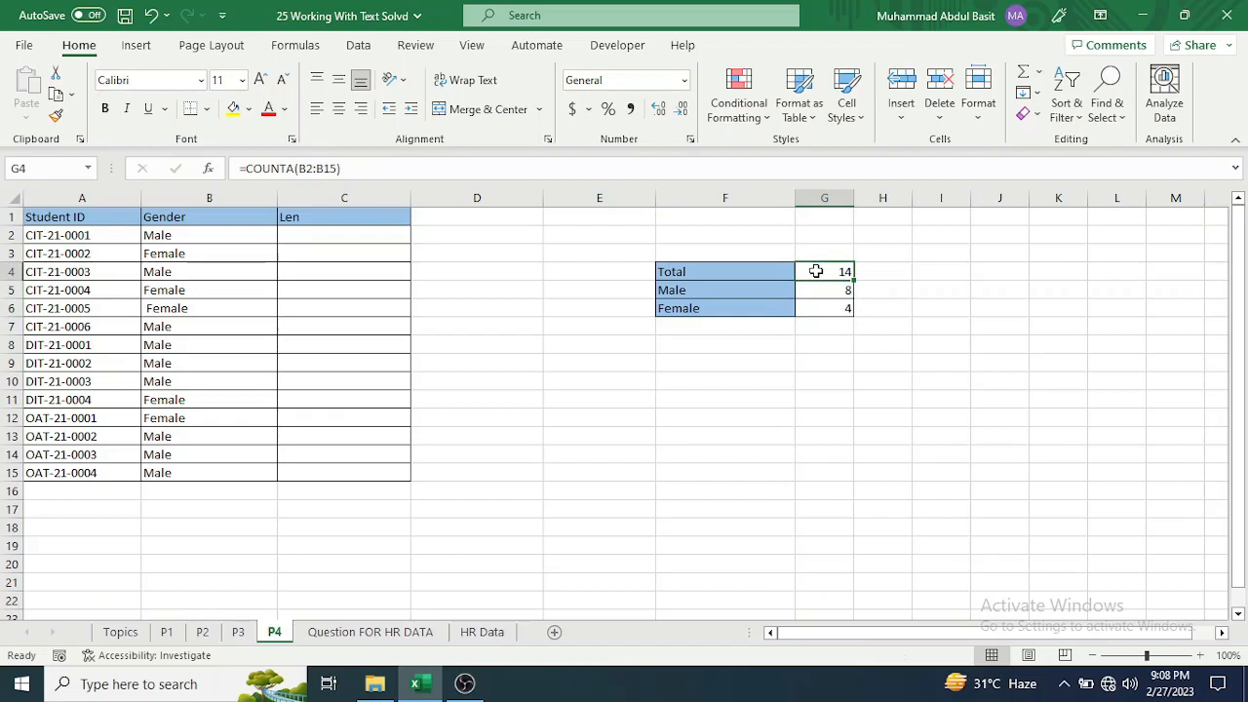
drag(198, 234, 194, 477)
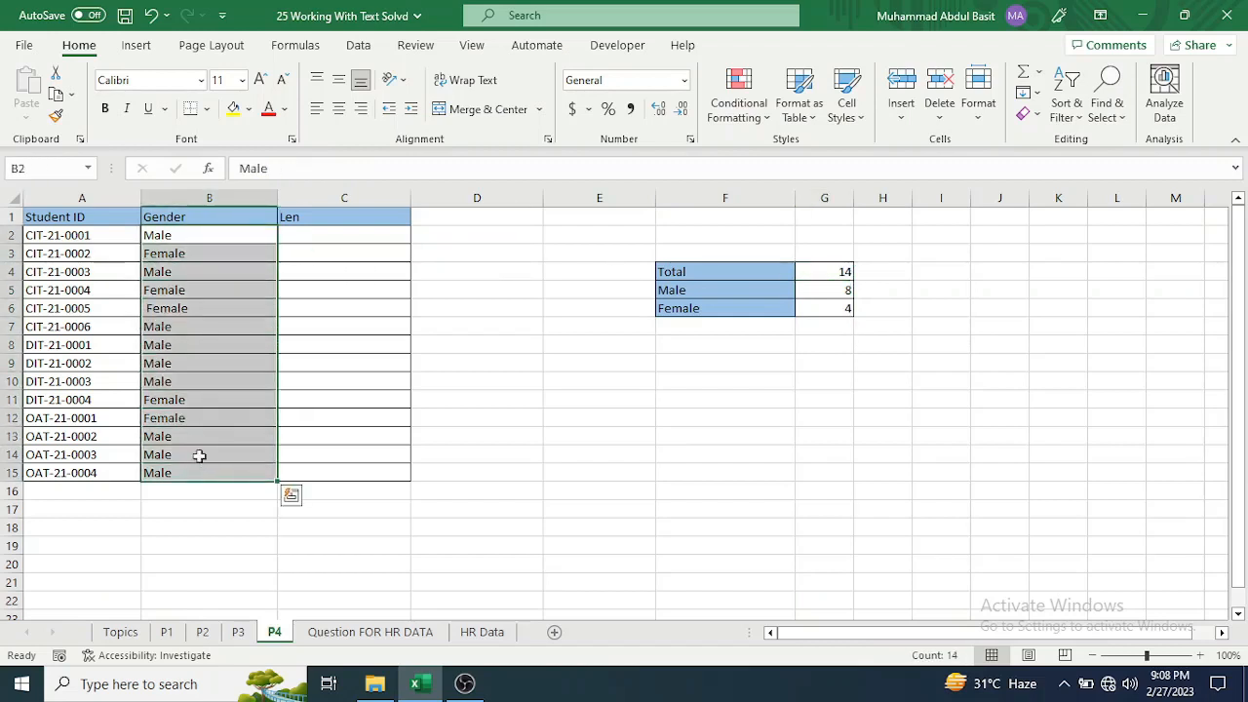
click(147, 309)
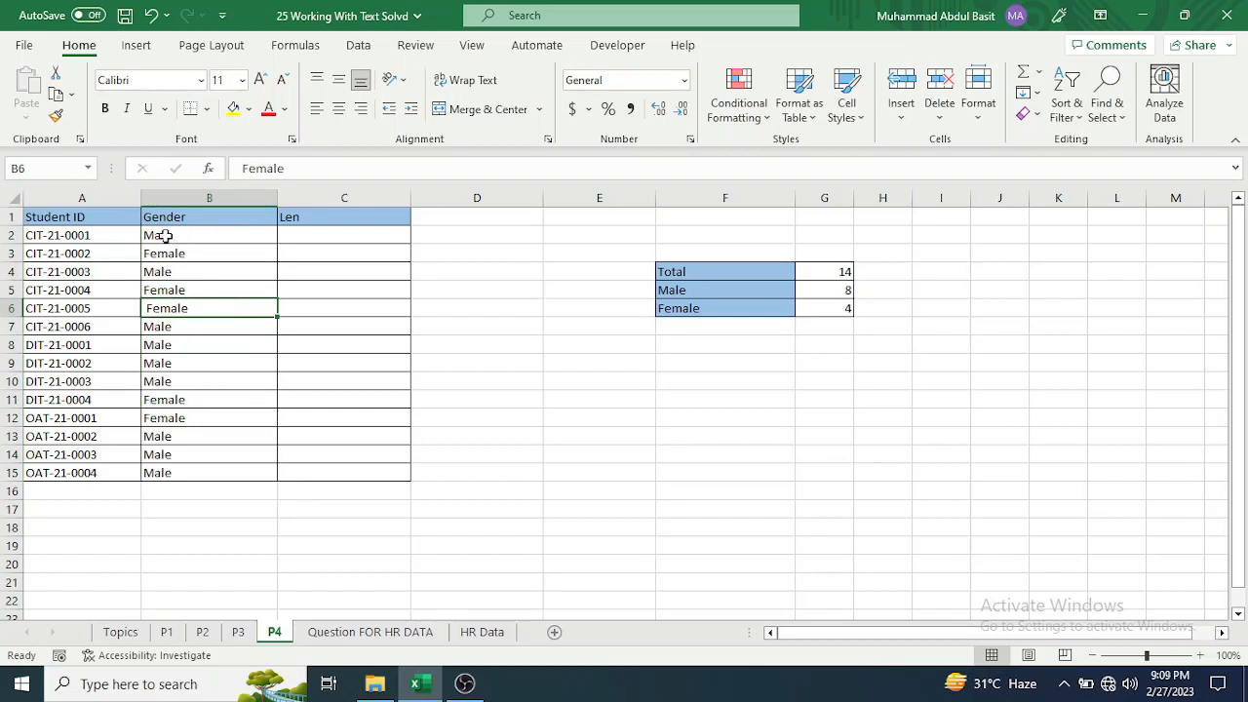
Enter the sample text Male with a trailing space in B17, and erase it again
click(187, 505)
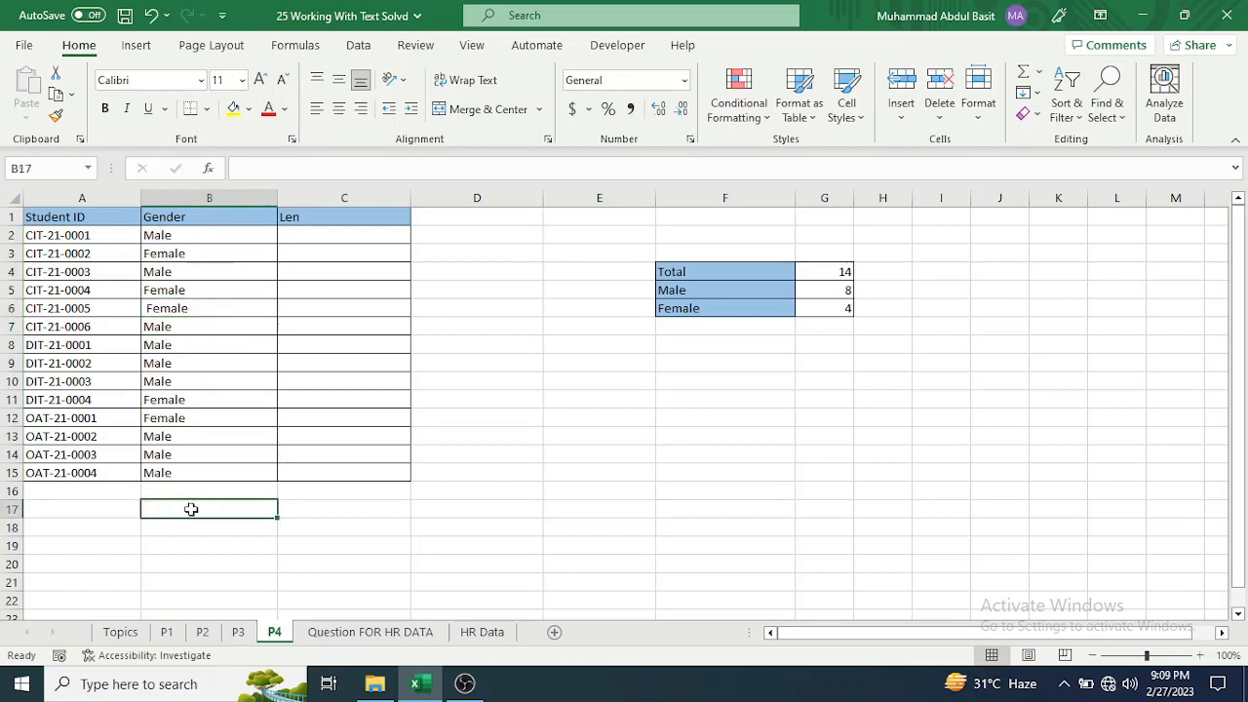
text(Male)
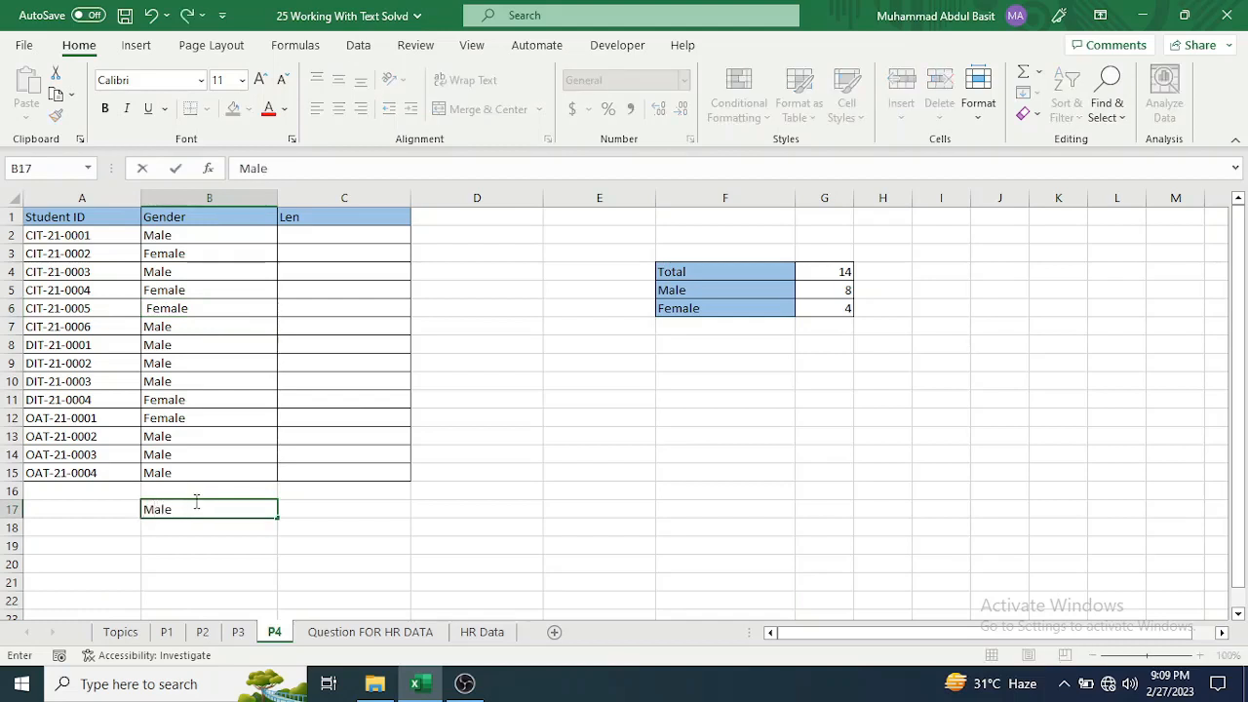
key(shift+Left)
key(Right)
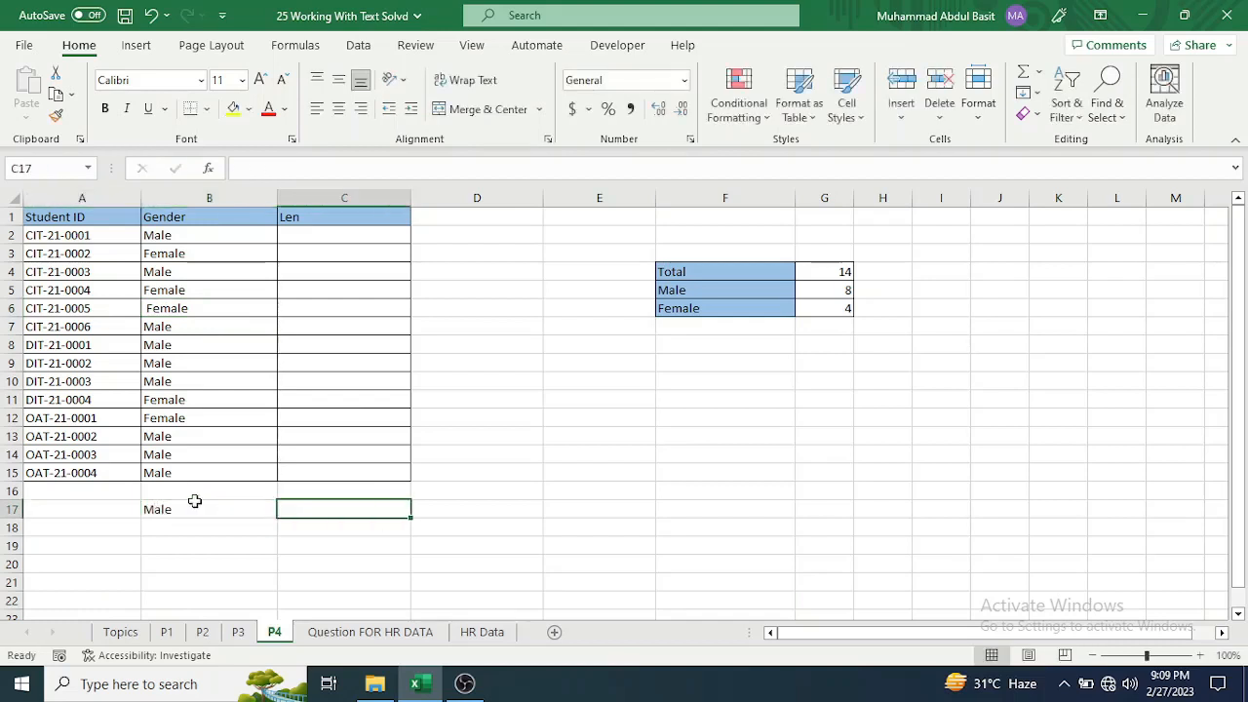
key(Left)
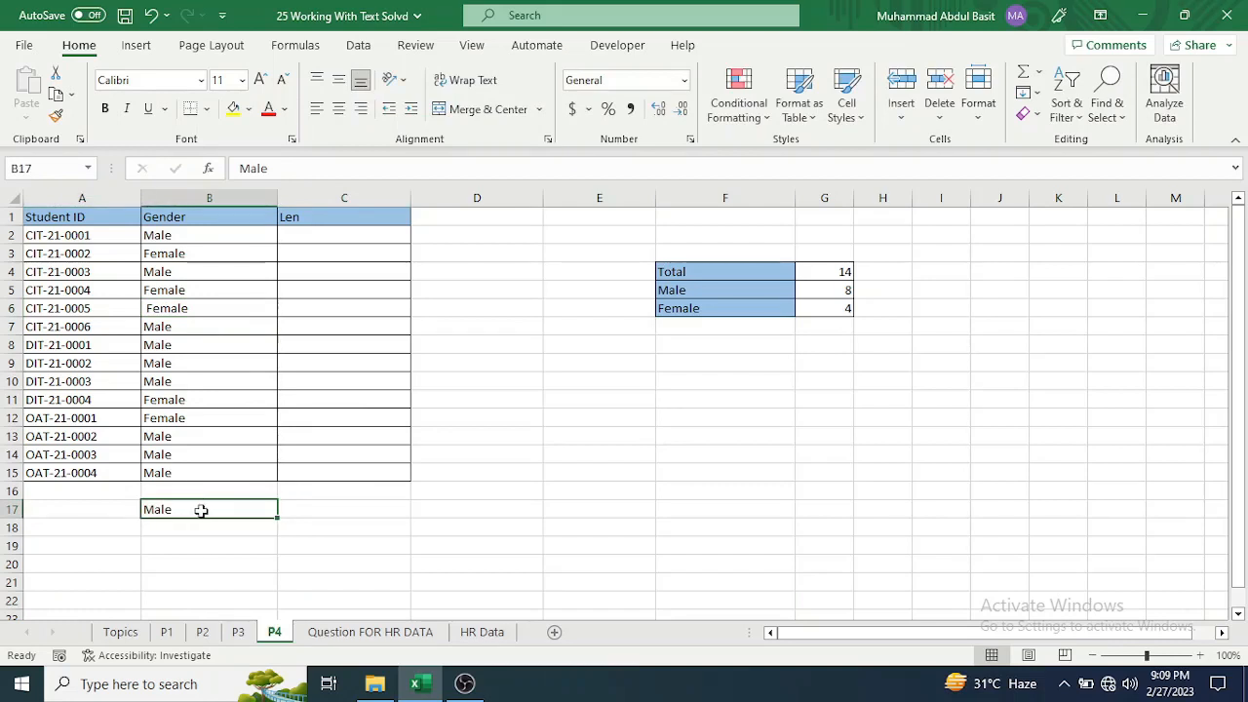
double_click(182, 510)
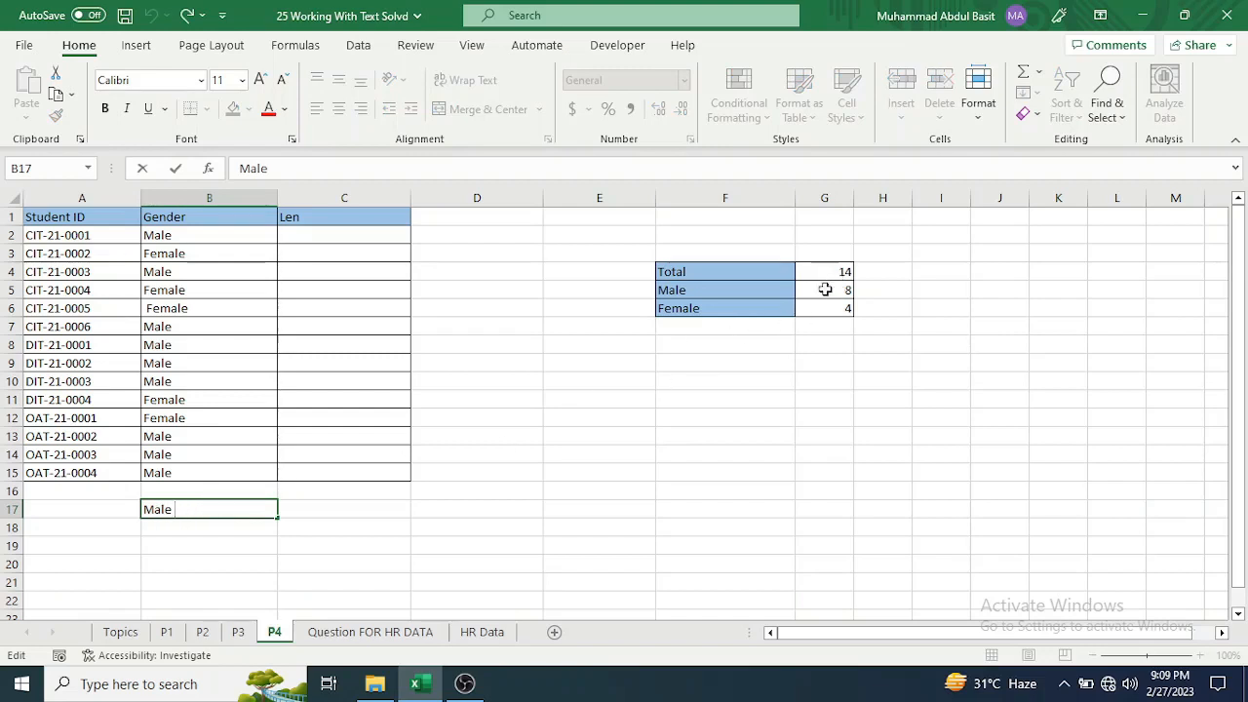
key(BackSpace)
key(BackSpace)
key(BackSpace)
key(BackSpace)
key(BackSpace)
click(369, 525)
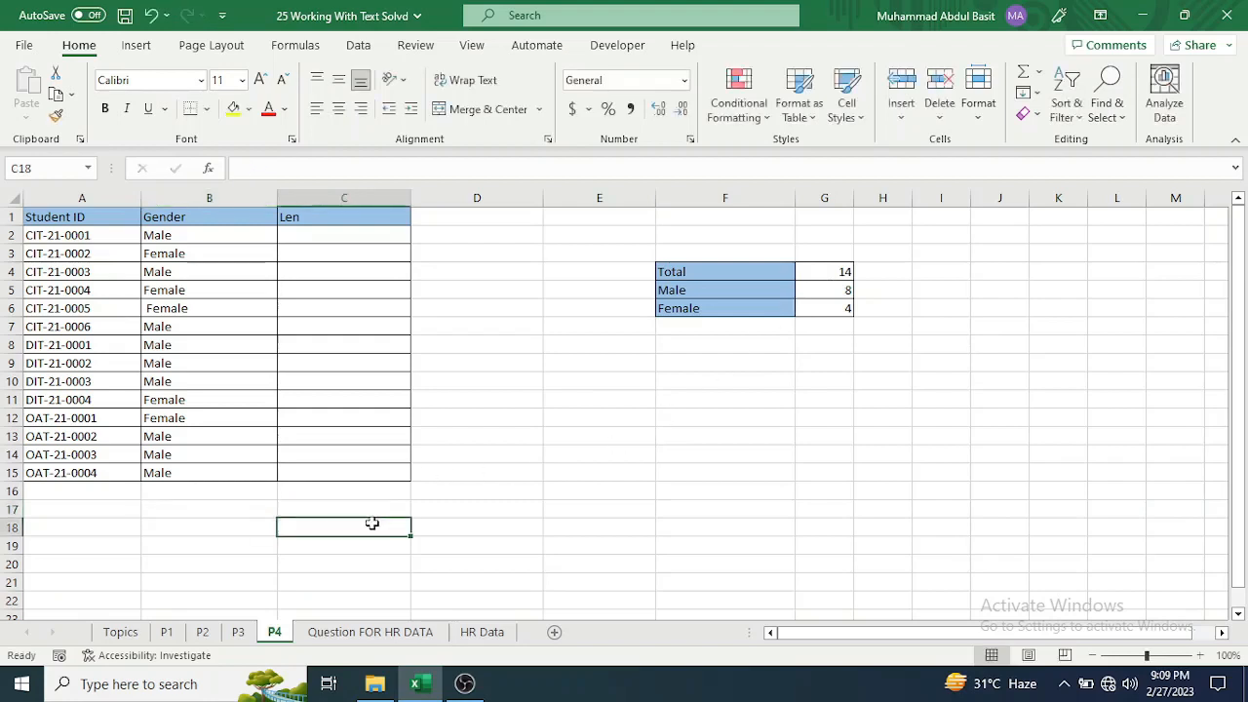
Enter =LEN(B2) in C2 to count the characters of the first Gender entry
click(380, 232)
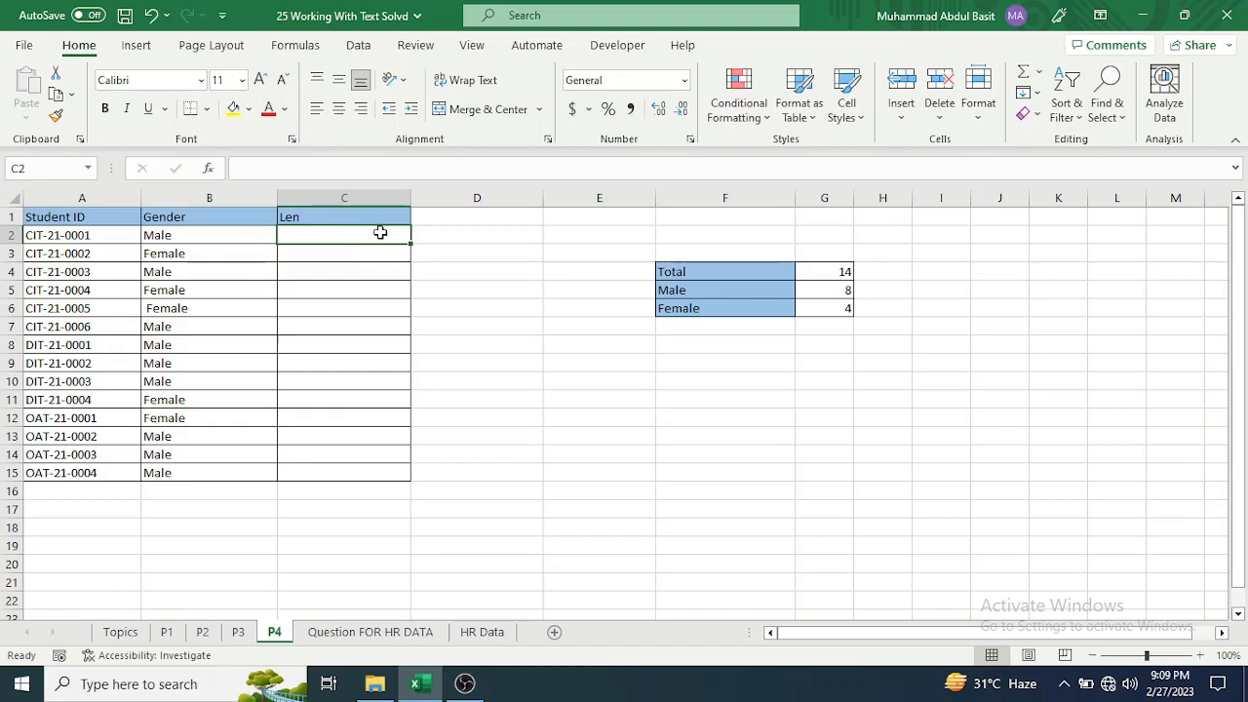
text(=le)
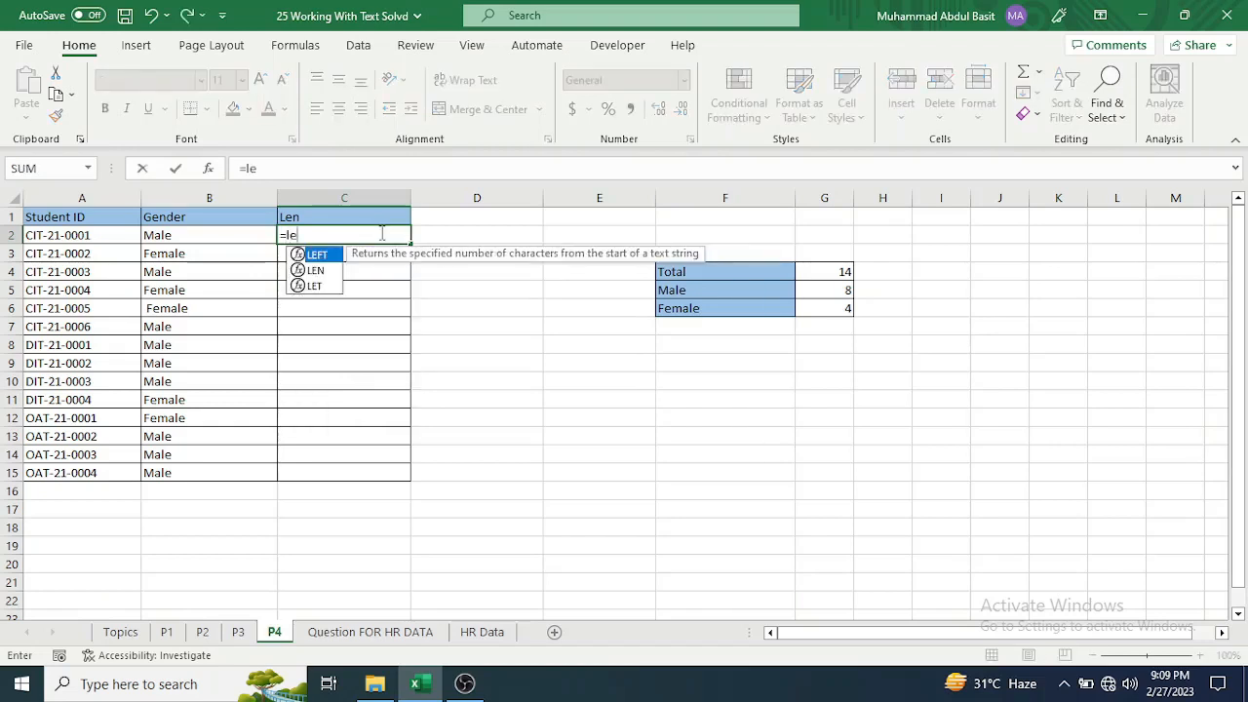
text(n)
key(Tab)
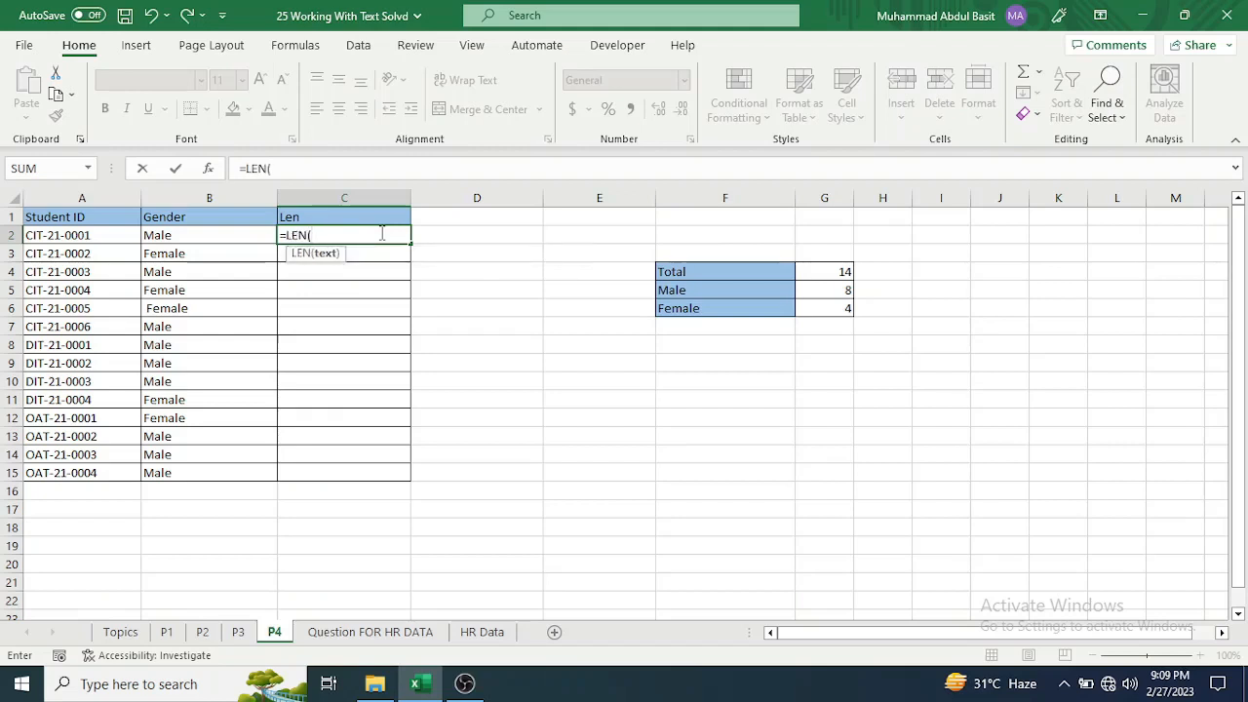
click(210, 235)
text())
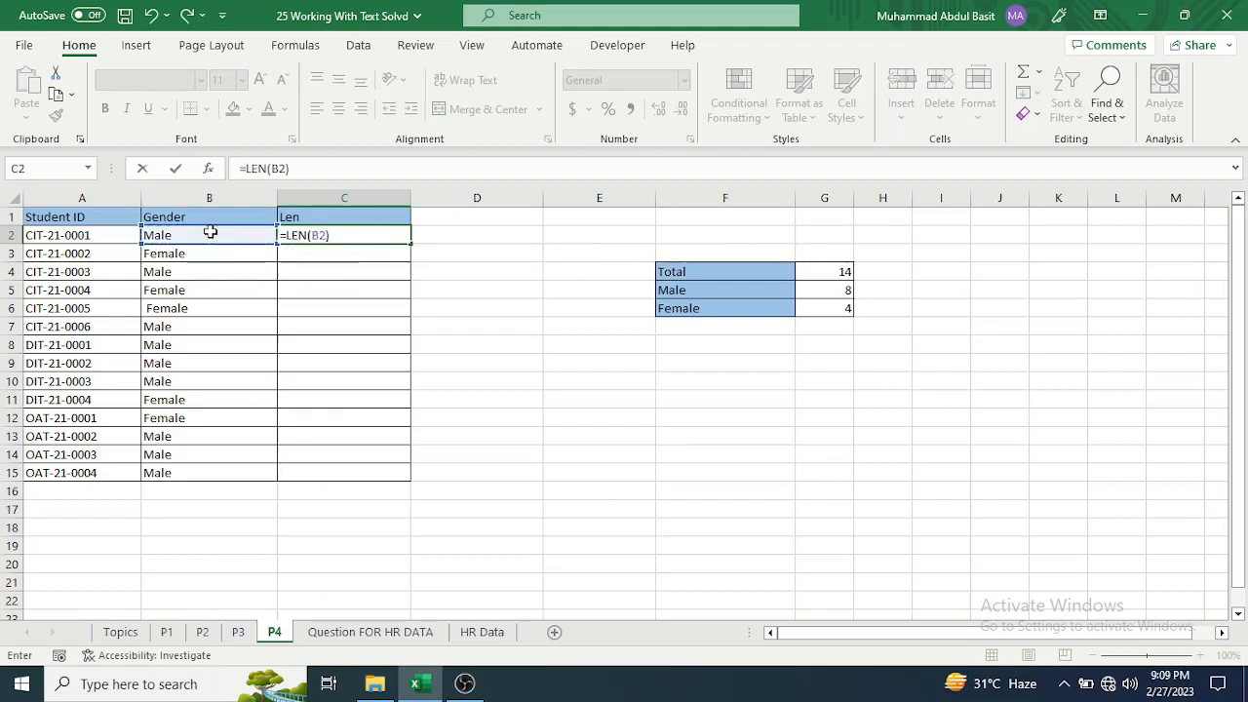
key(Return)
click(341, 235)
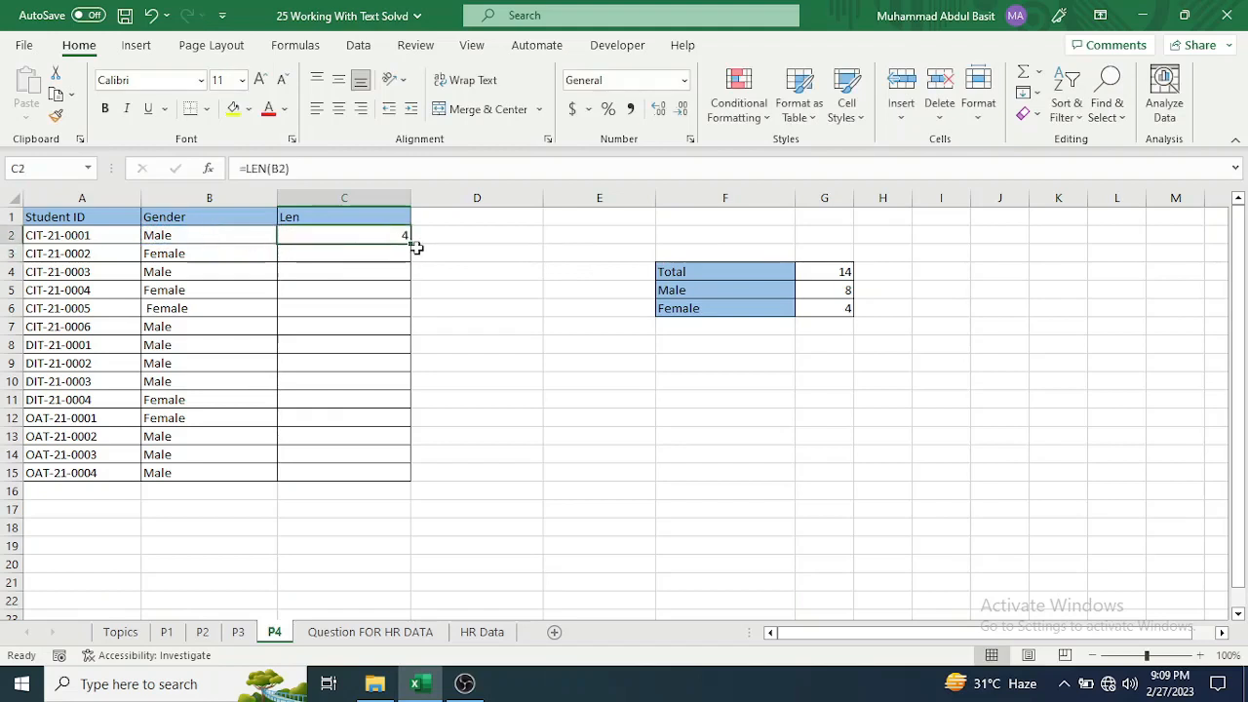
Fill the LEN formula from C2 down to C15 to count the characters of every Gender entry
double_click(410, 244)
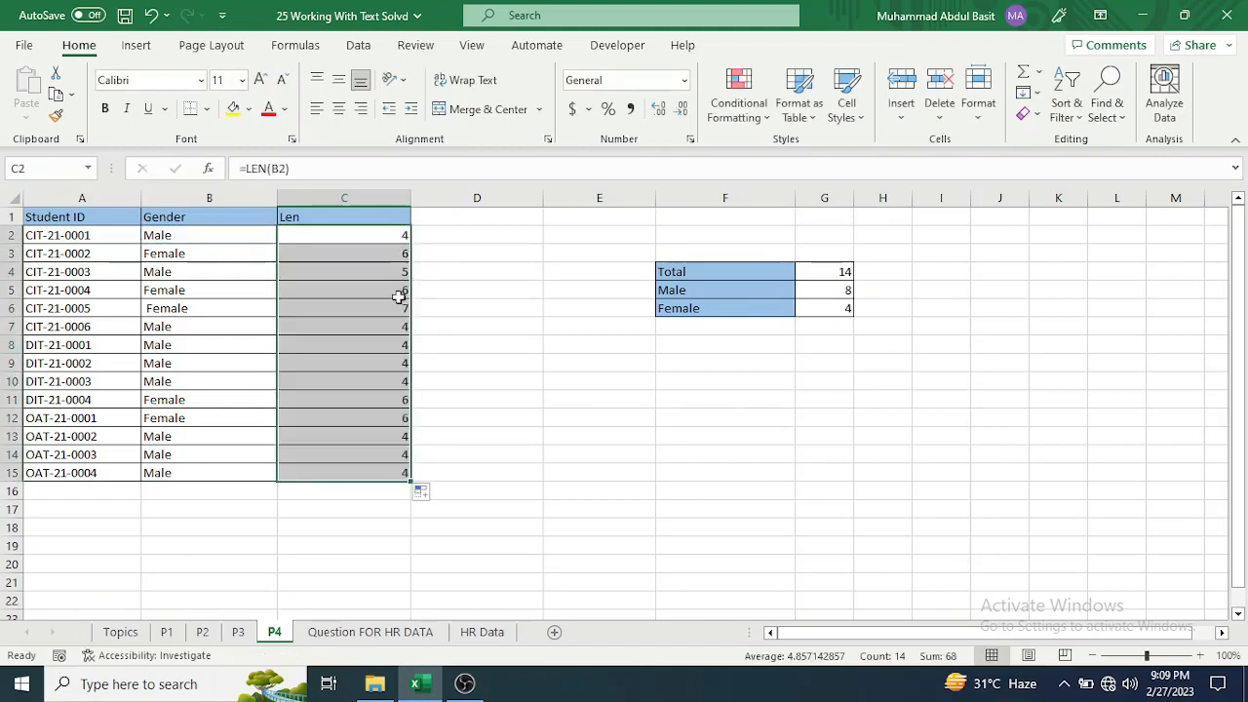
click(378, 241)
click(375, 251)
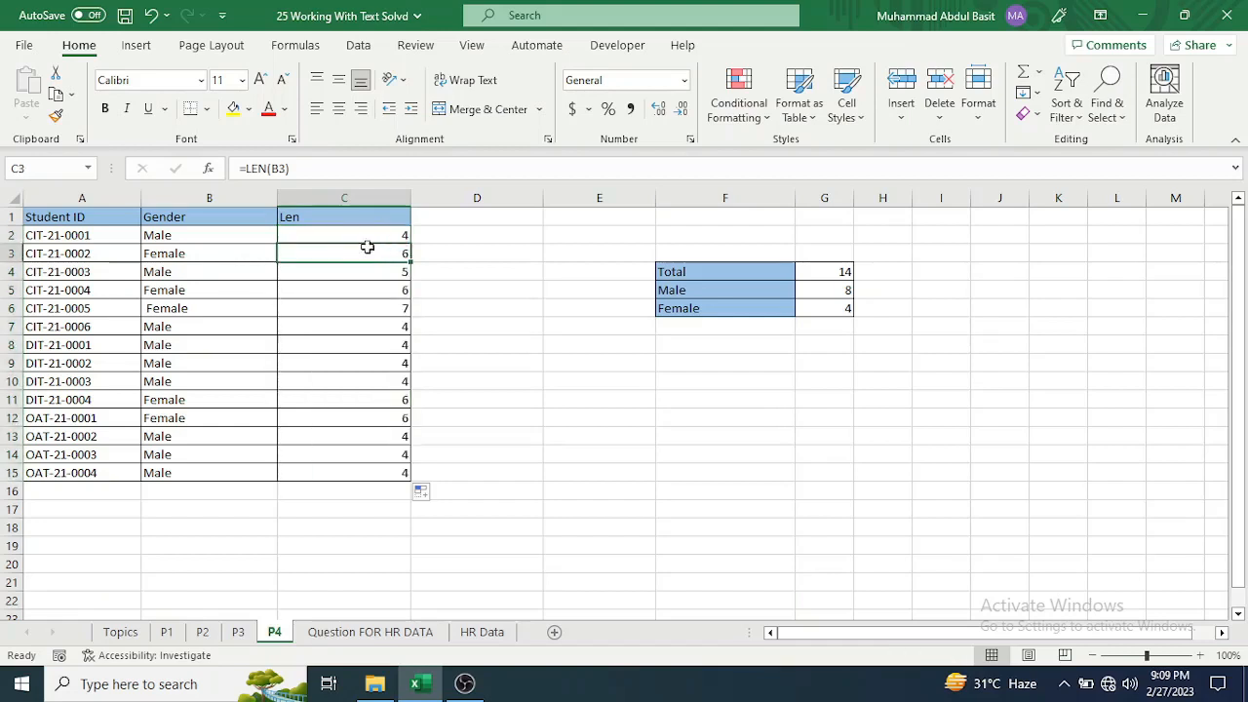
Remove the trailing space from the Gender entry Male in B4
click(362, 270)
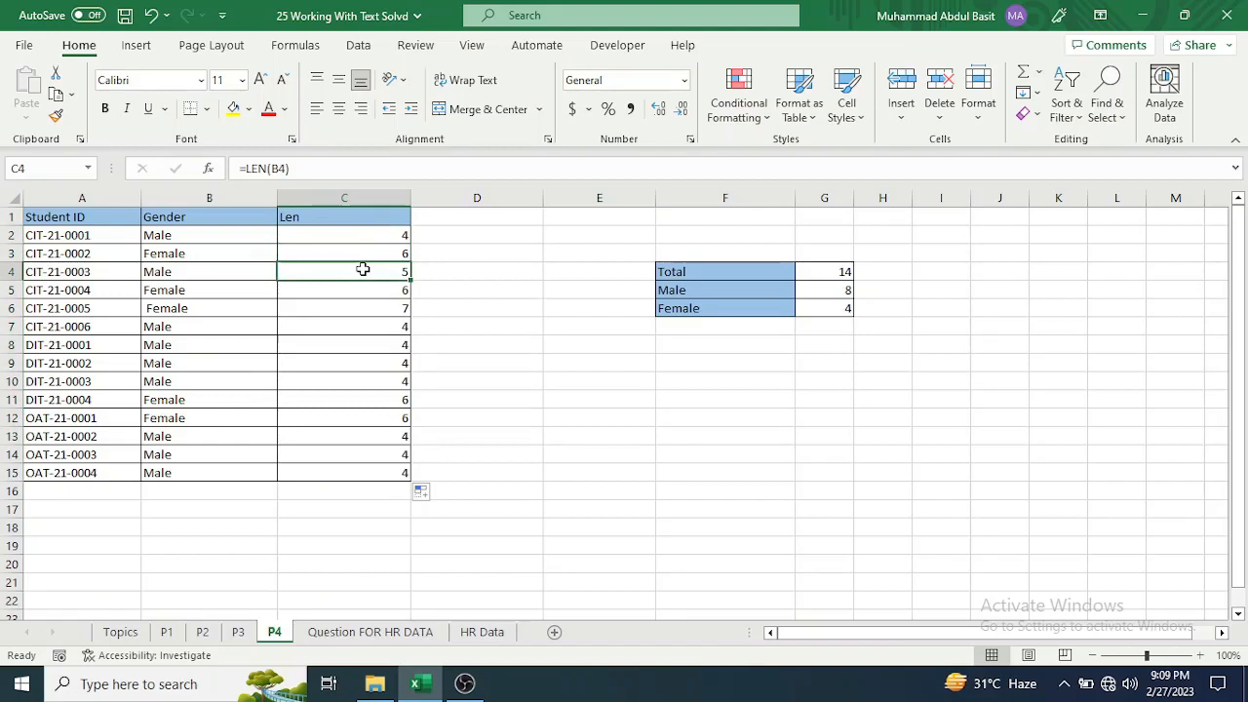
double_click(213, 271)
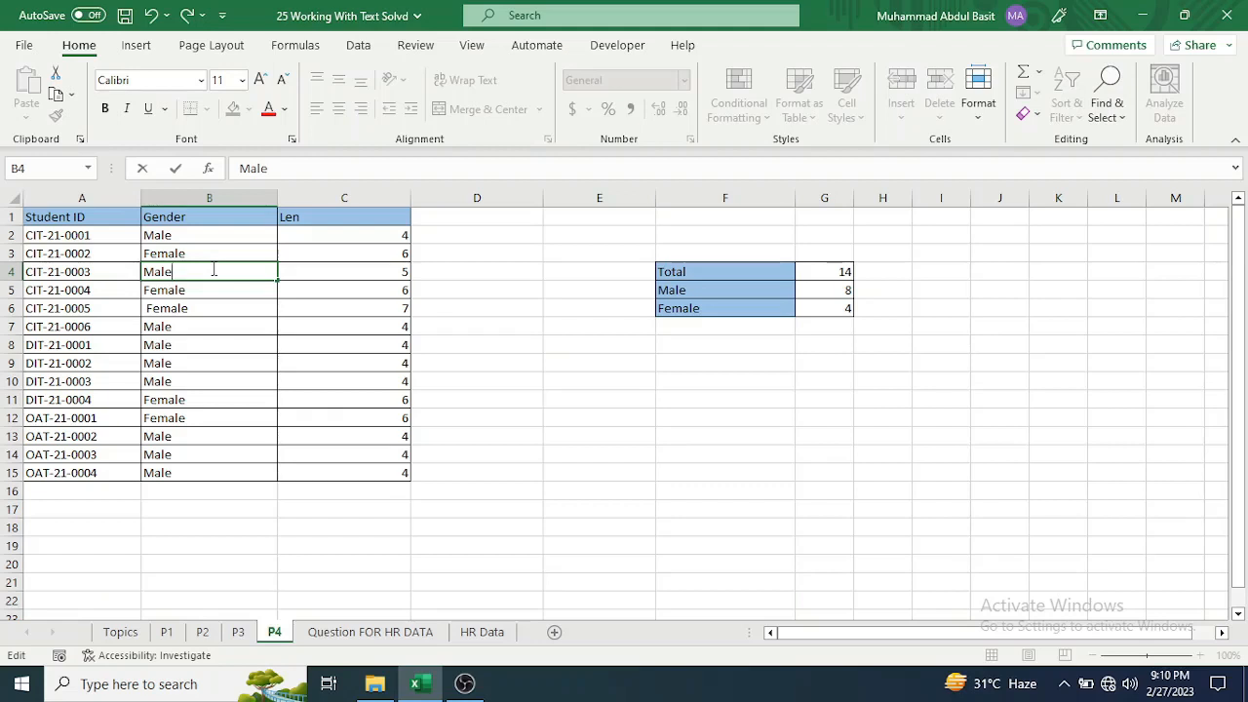
key(Return)
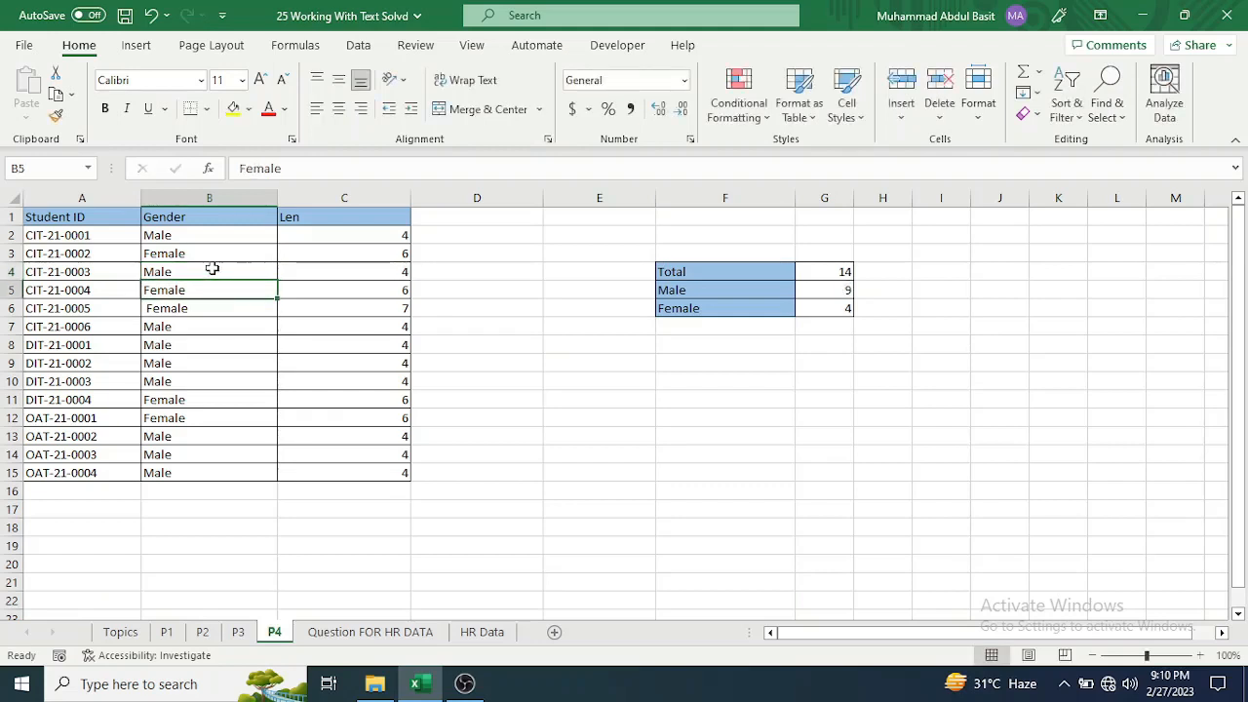
Remove the leading space from the Gender entry Female in B6
click(319, 309)
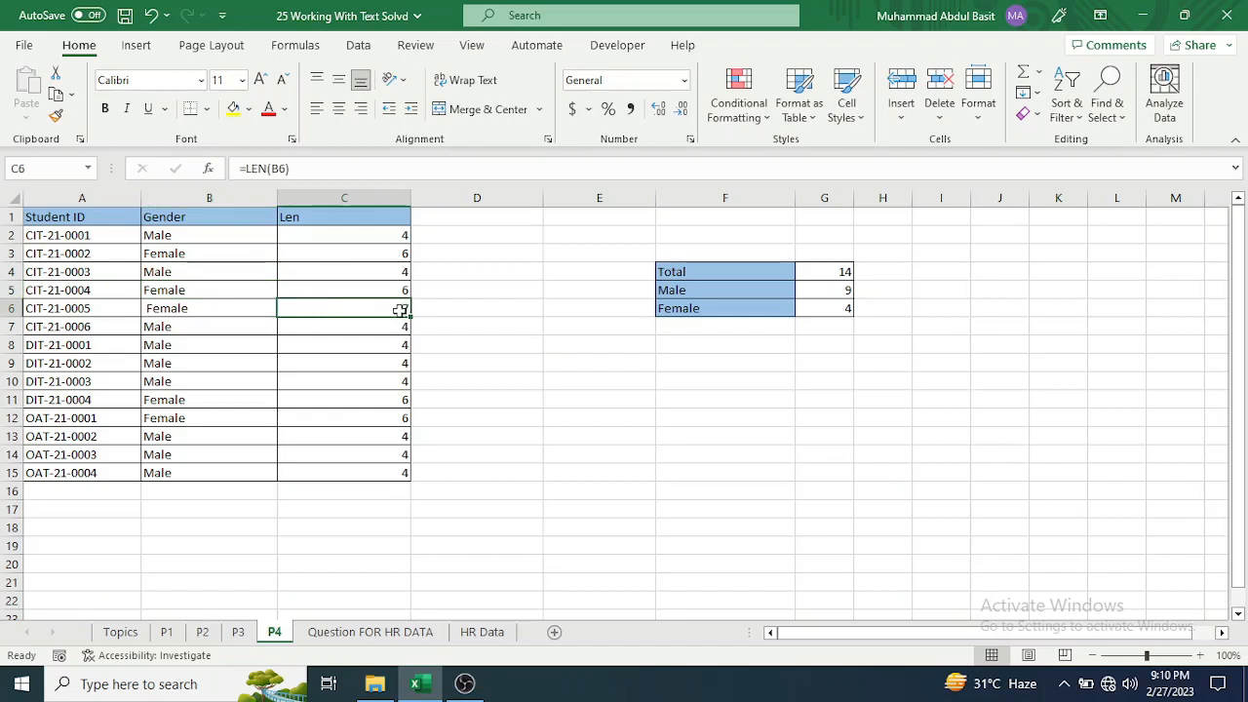
double_click(149, 308)
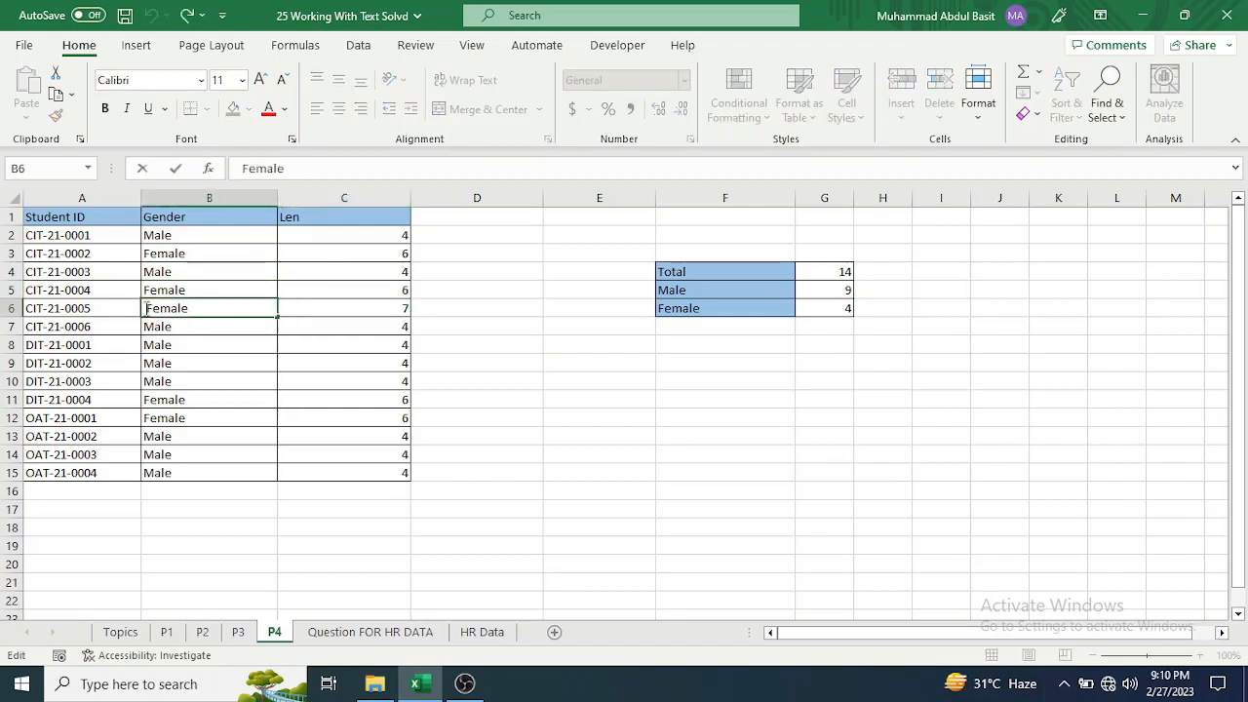
key(BackSpace)
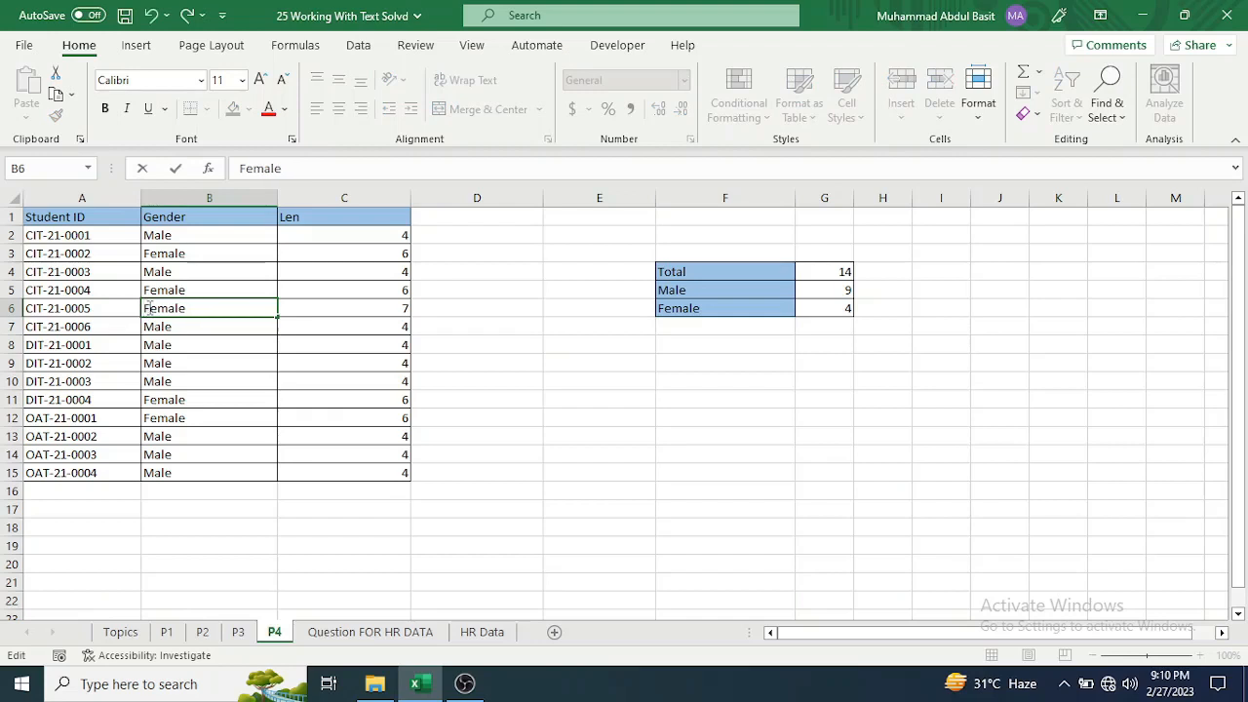
key(Return)
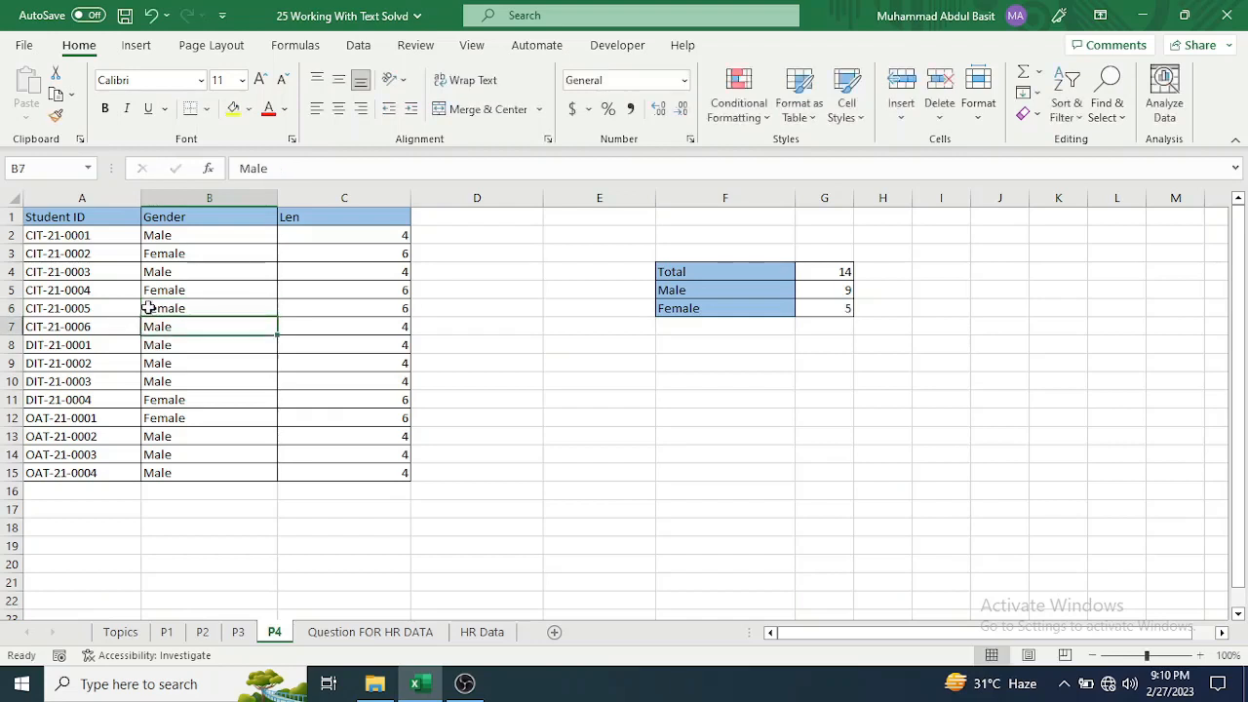
Examine the LEN formula in C2 and its reference to B2
double_click(321, 235)
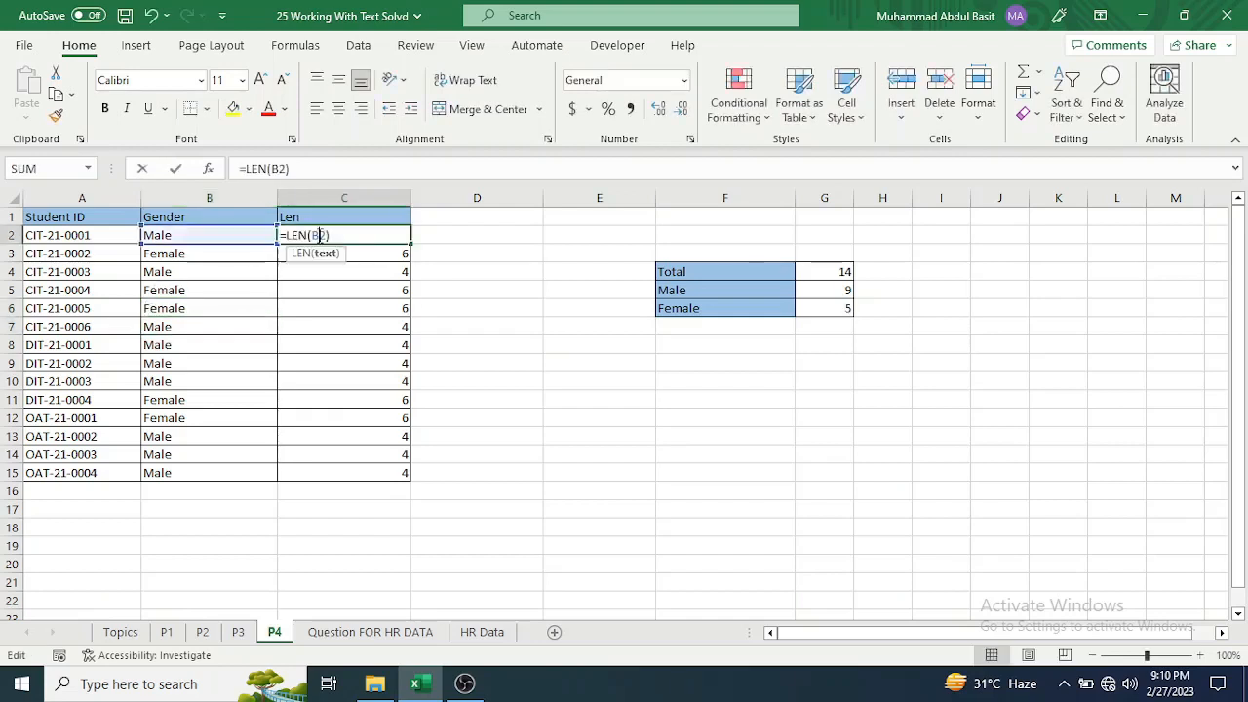
drag(332, 235, 280, 235)
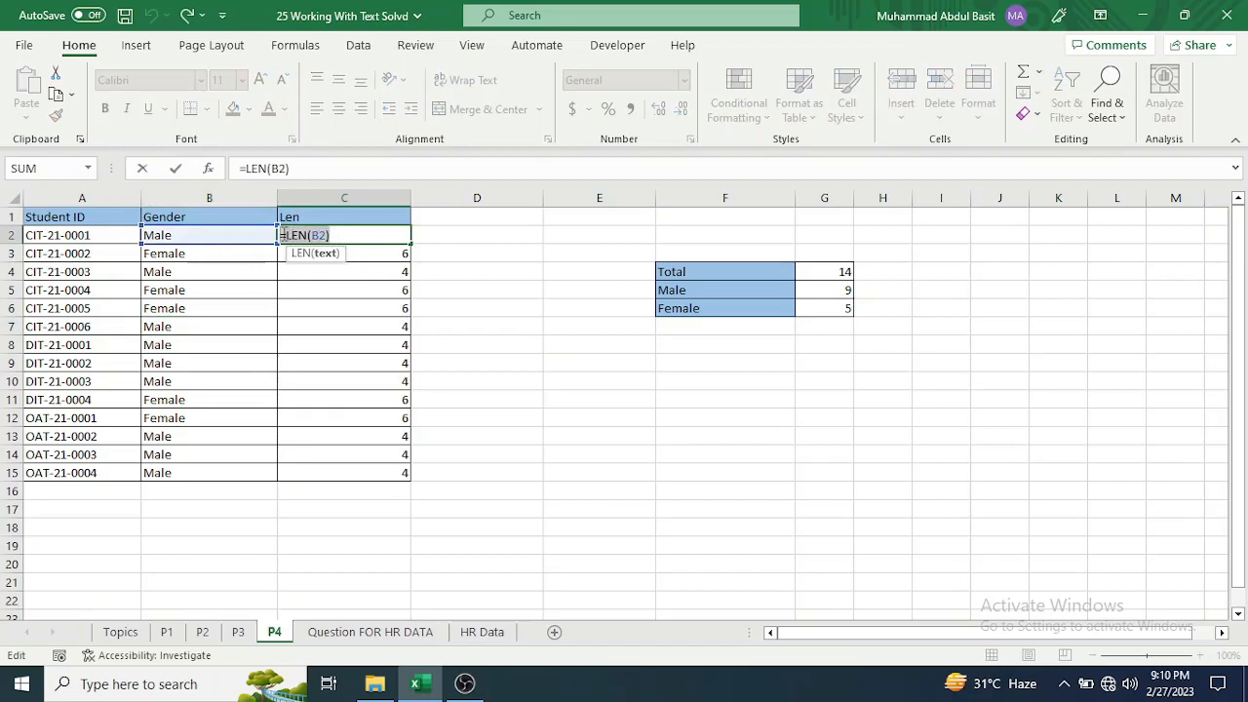
click(341, 236)
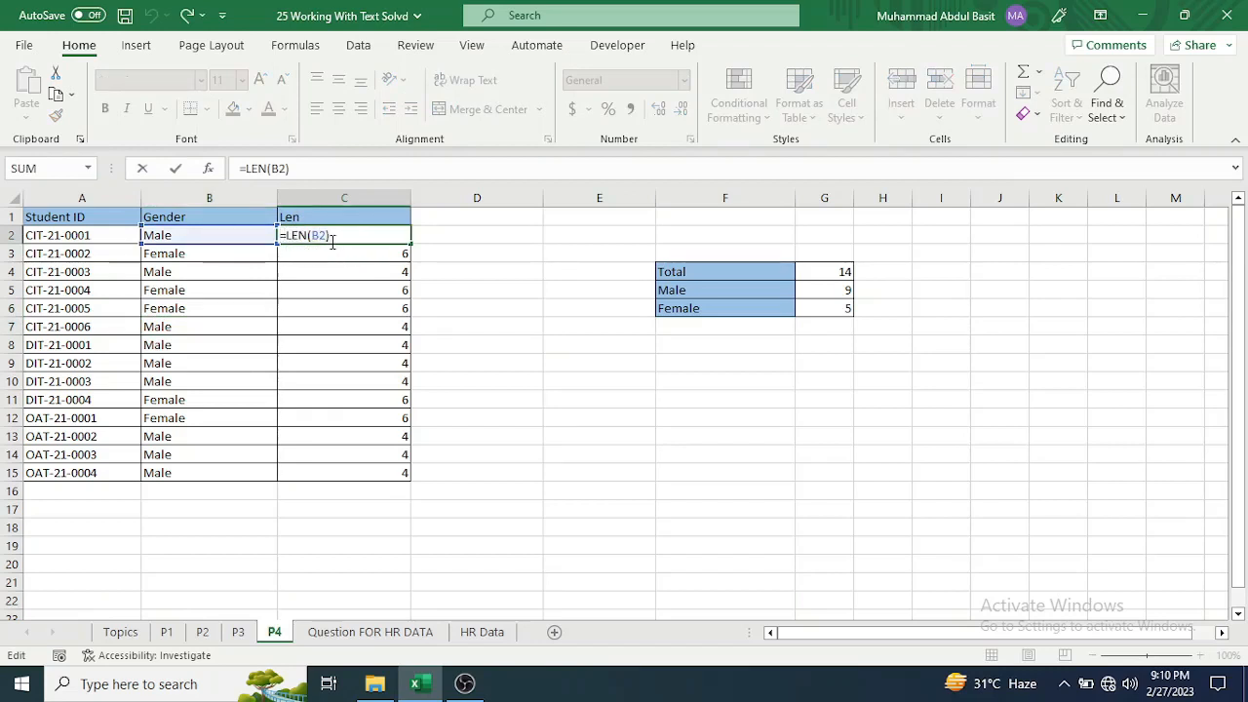
key(Return)
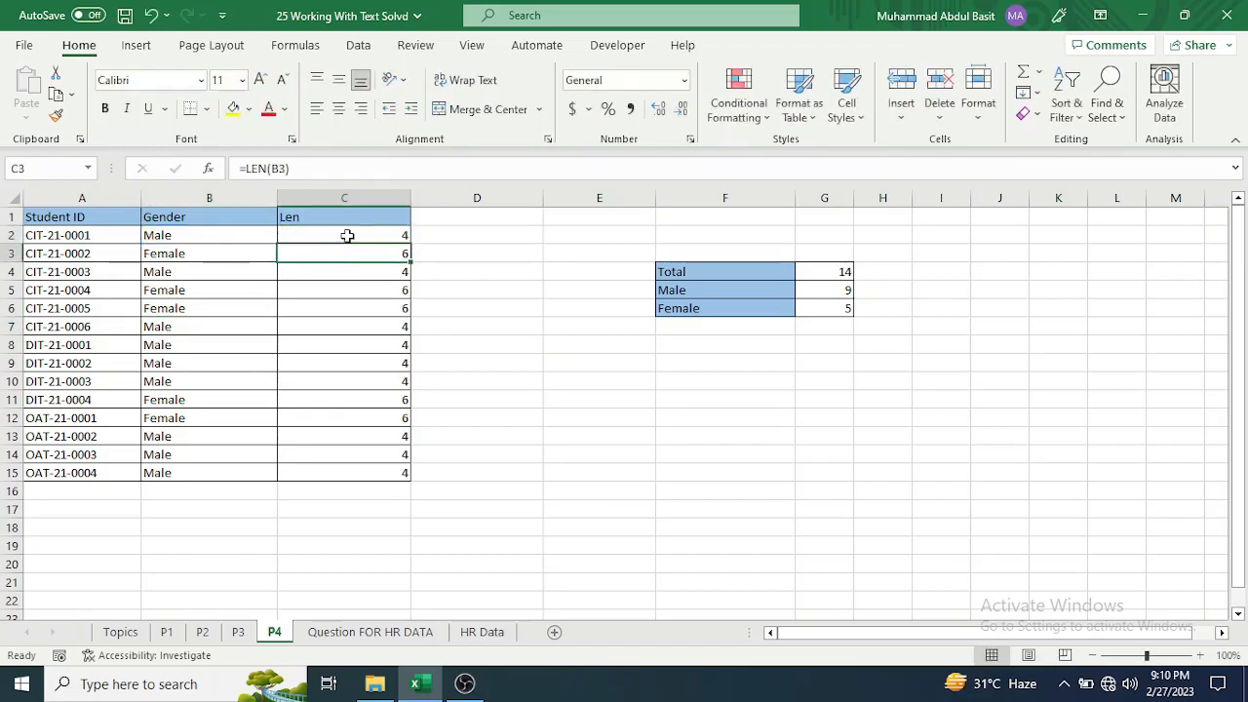
Review the tasks in rows 5 to 10 of sheet Question FOR HR DATA and the HR Data sheet they refer to
click(375, 634)
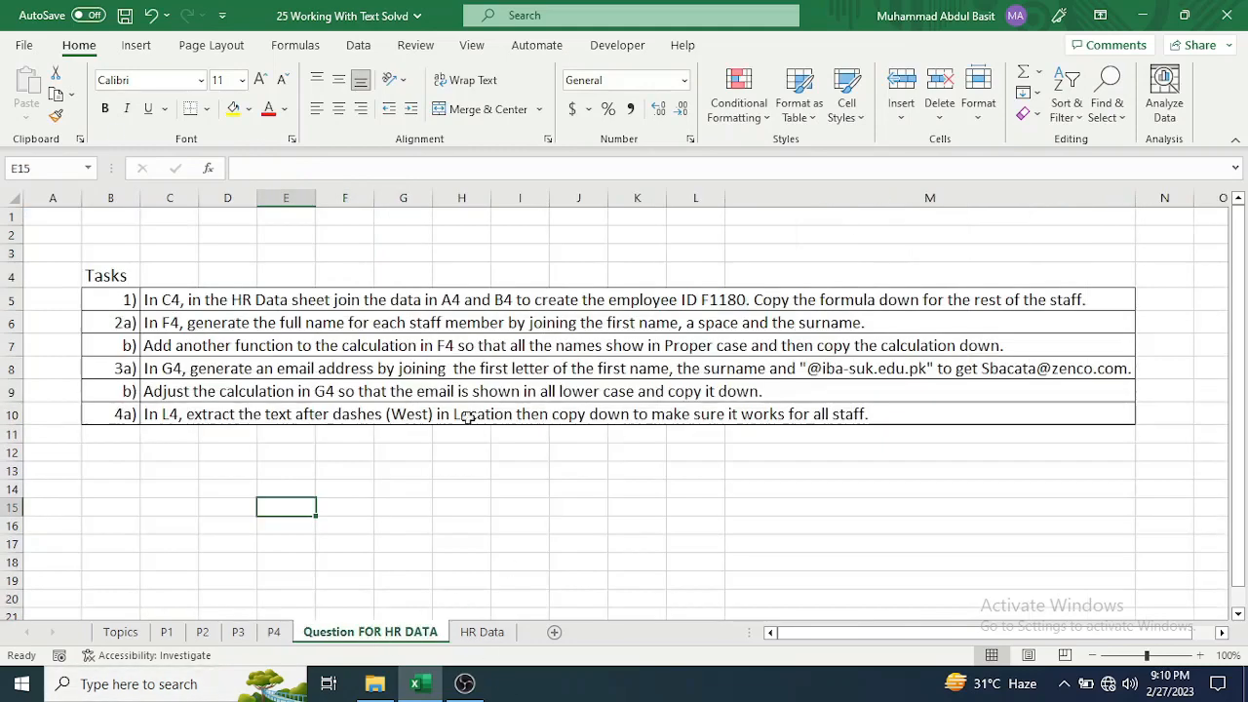
drag(115, 300, 123, 414)
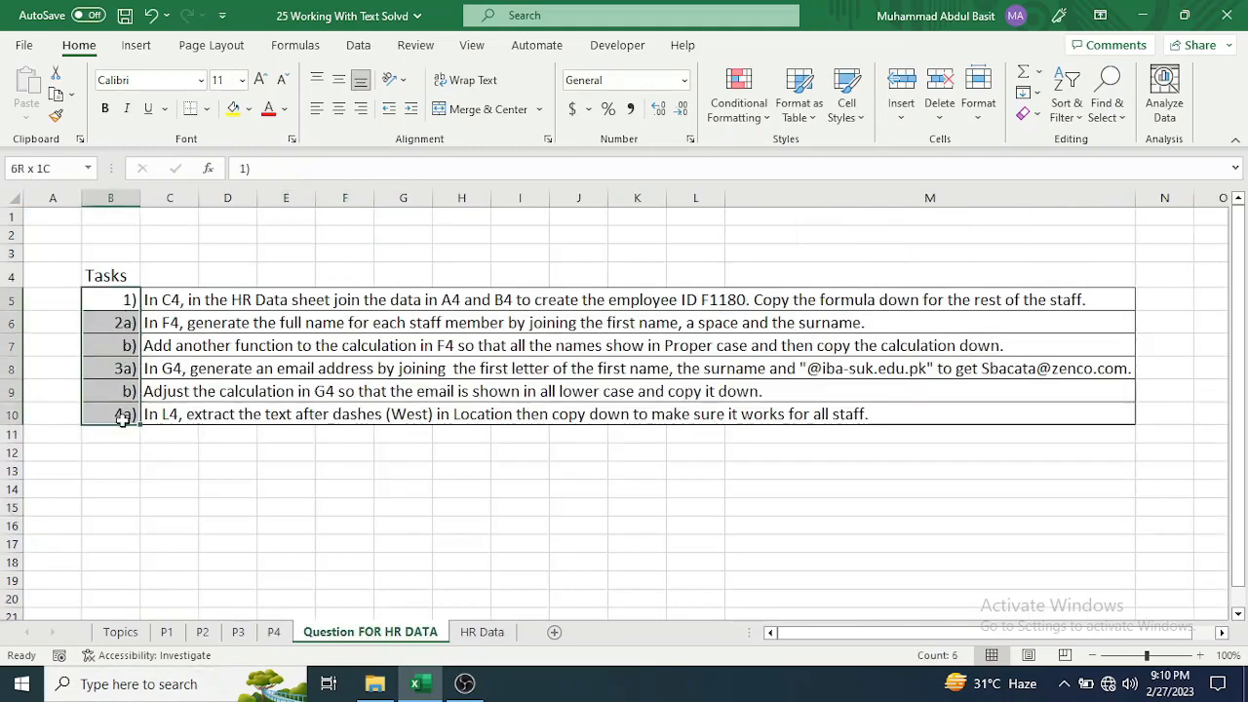
click(481, 632)
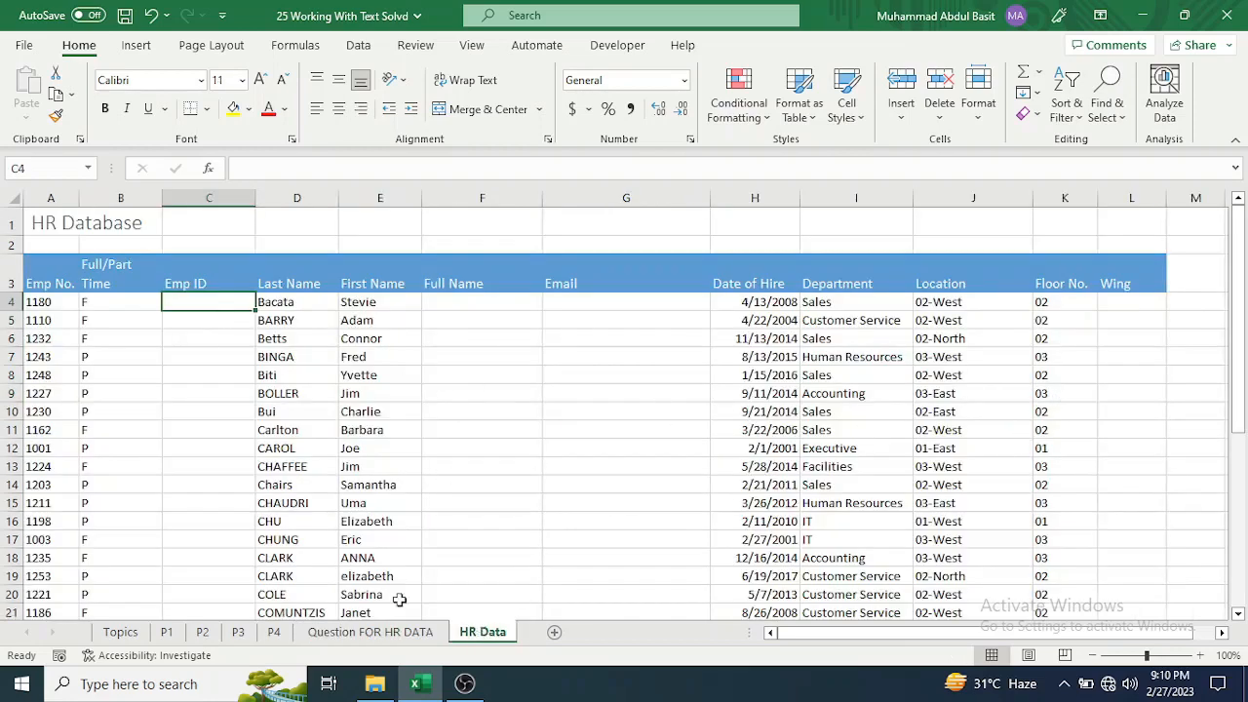
click(399, 633)
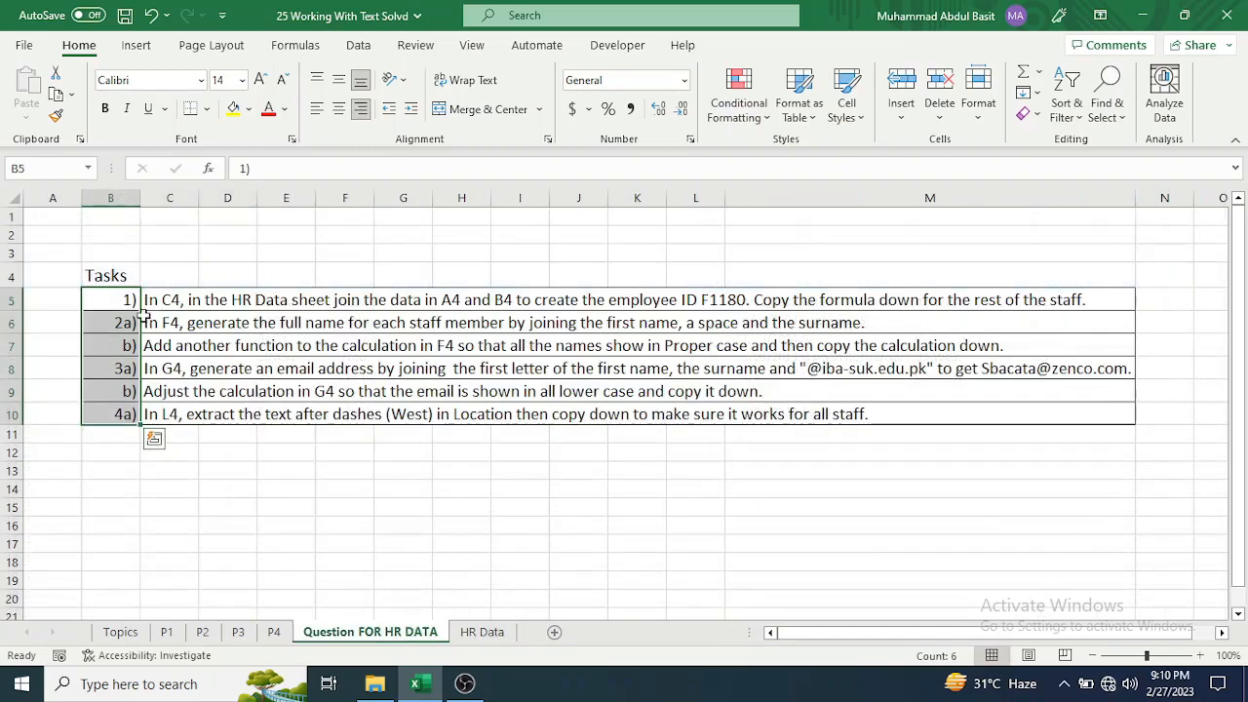